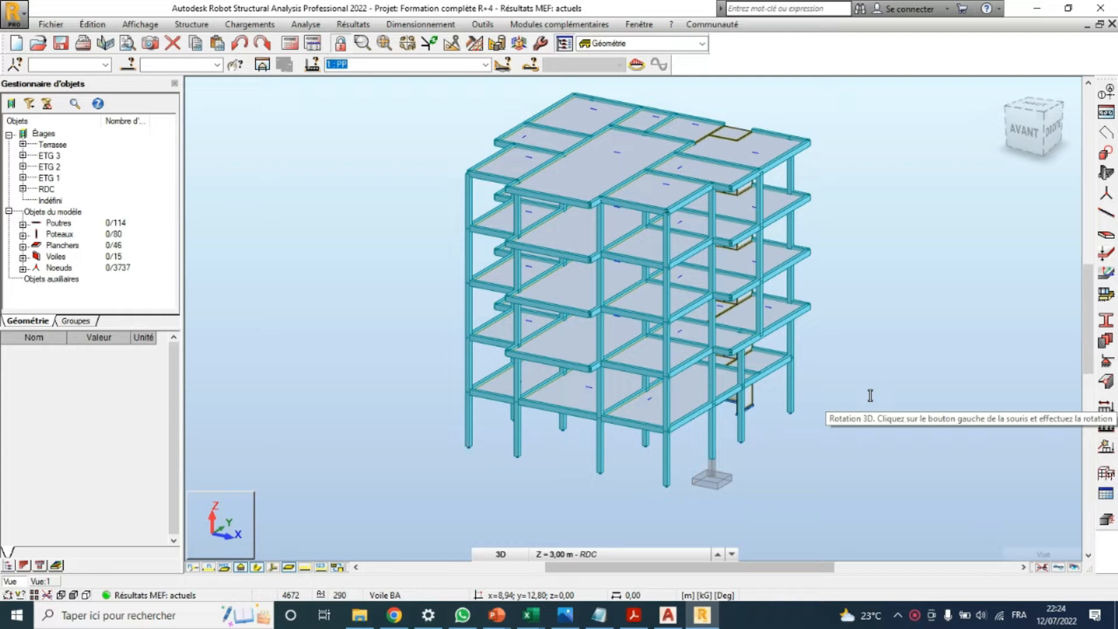
# Select one interior ground-floor column together with its base support node for footing design
pyautogui.click(1001, 92)
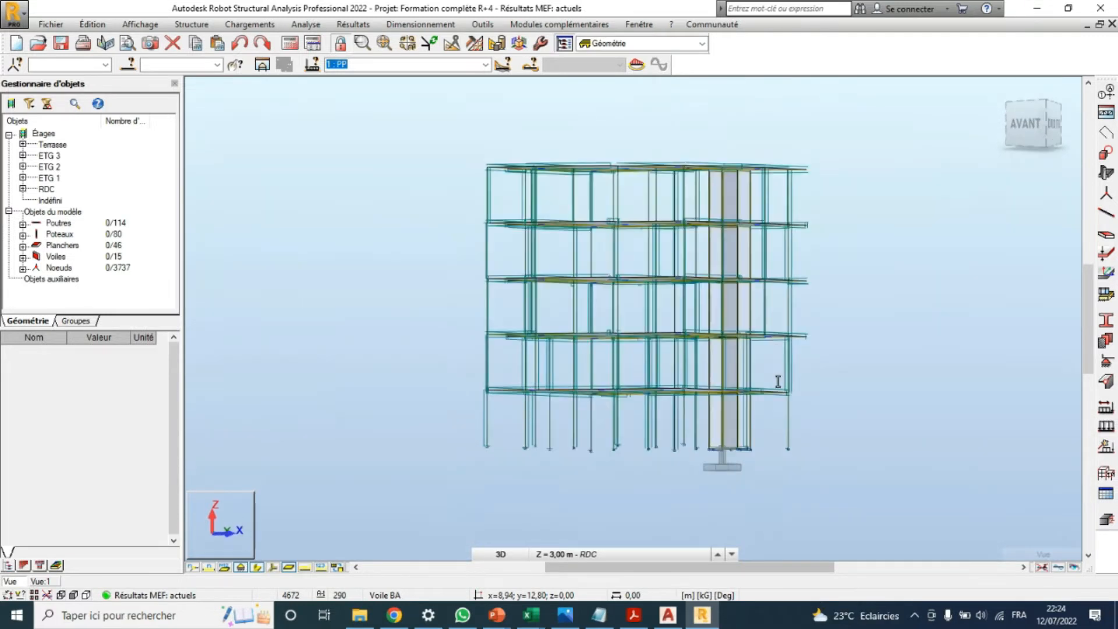
pyautogui.scroll(-2, 653, 410)
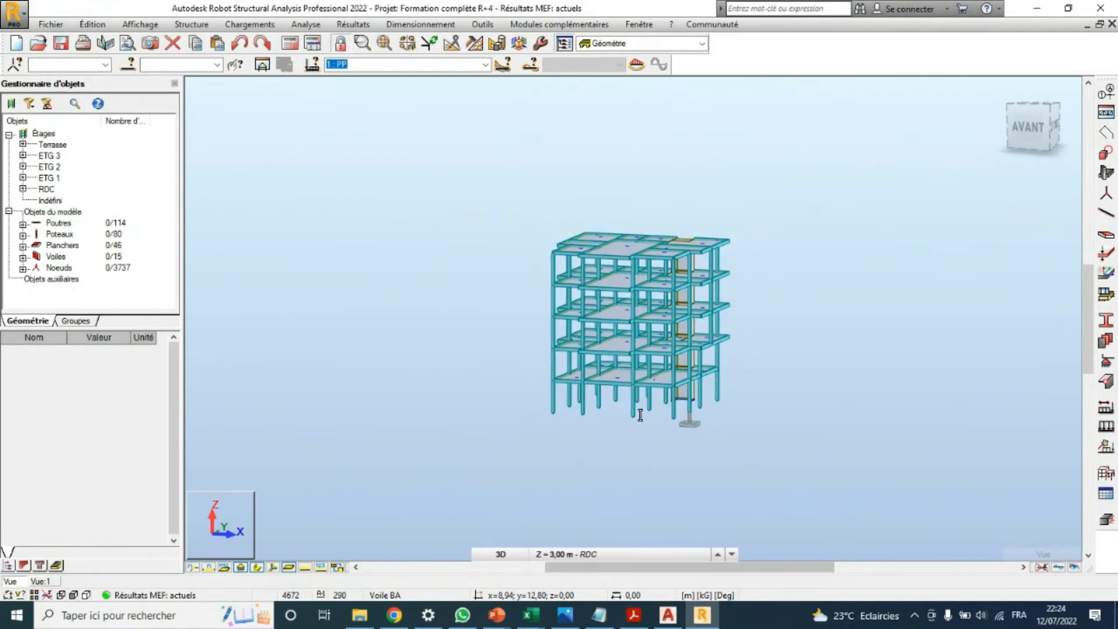
pyautogui.scroll(4, 653, 411)
pyautogui.scroll(4, 656, 380)
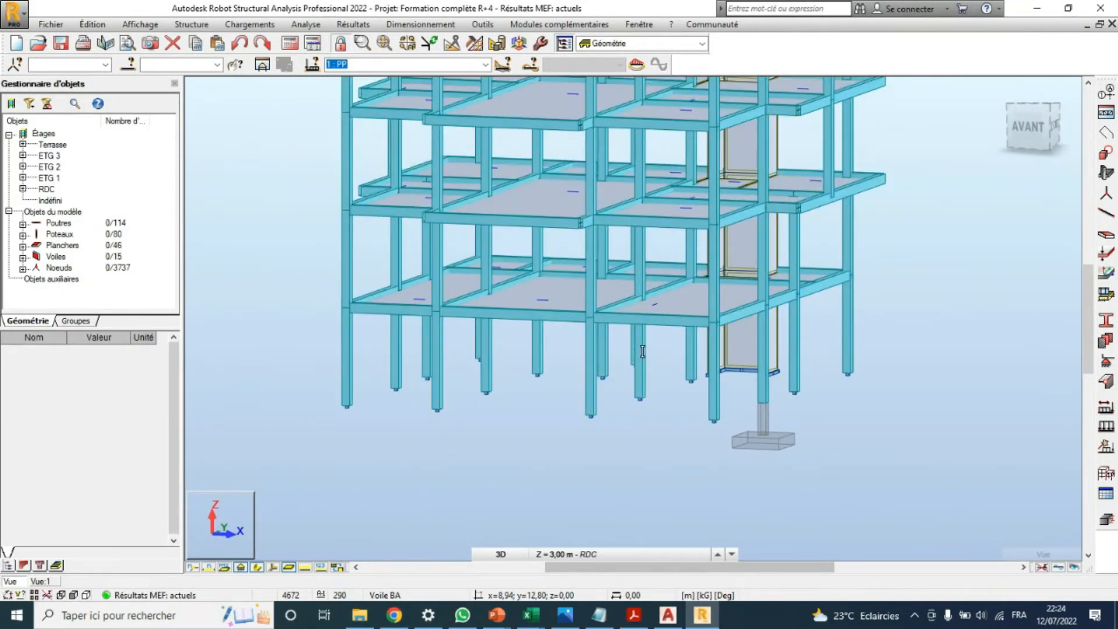
pyautogui.scroll(1, 645, 397)
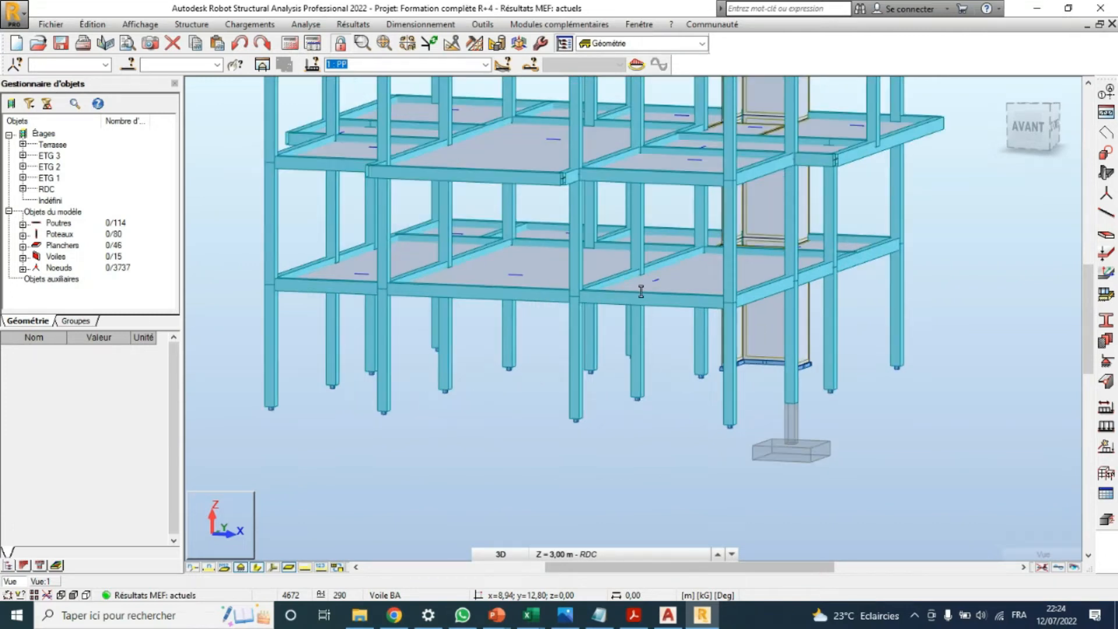
pyautogui.scroll(1, 638, 409)
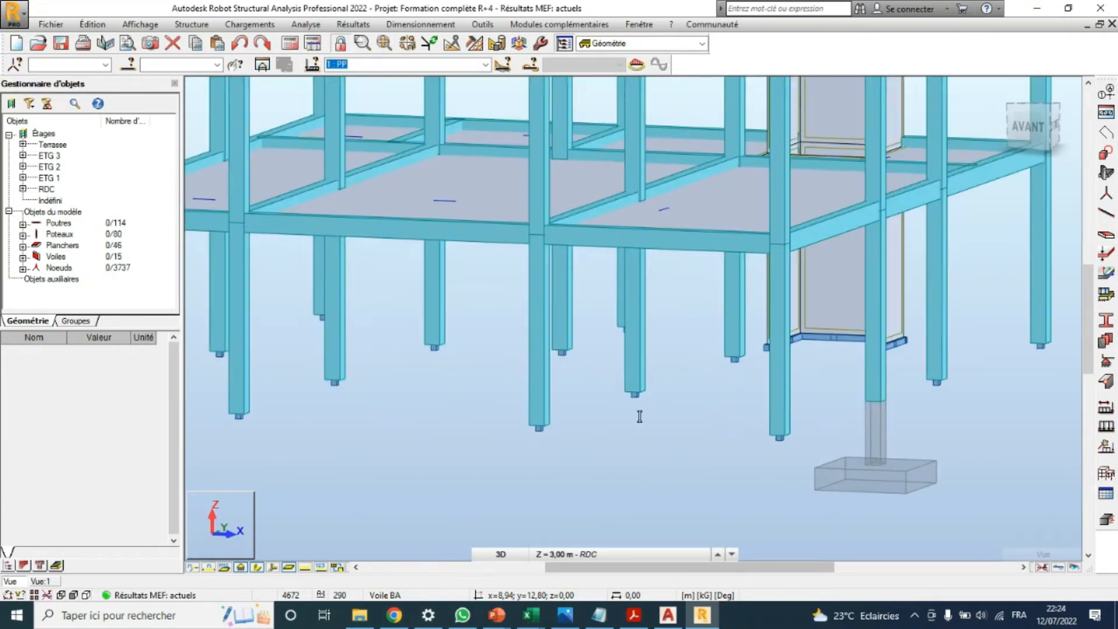
pyautogui.click(1054, 130)
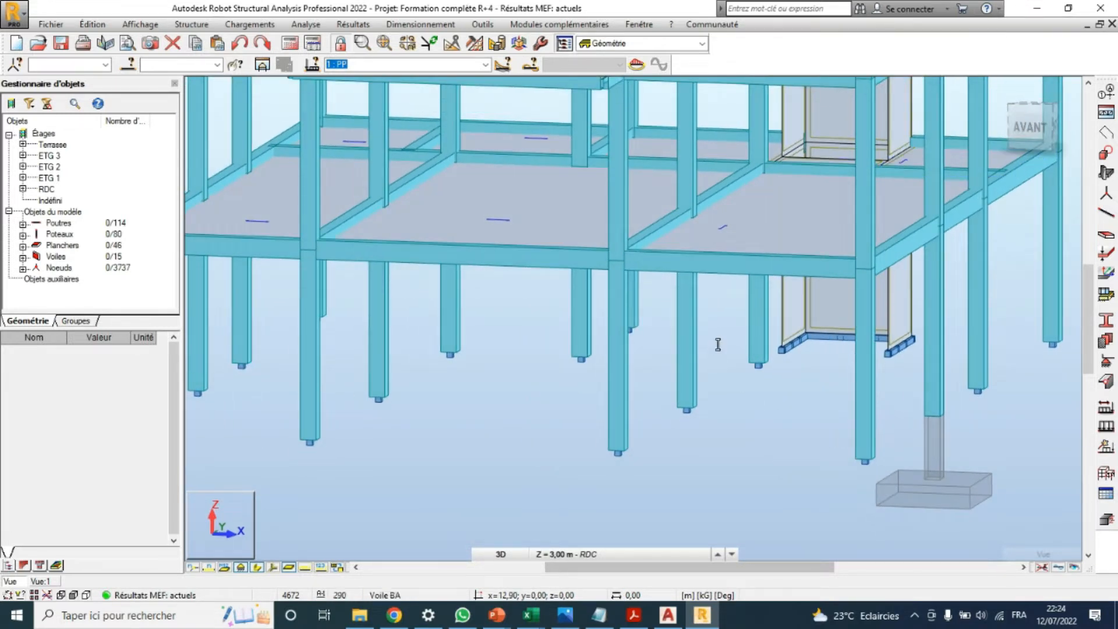
pyautogui.moveTo(720, 338); pyautogui.dragTo(658, 438)
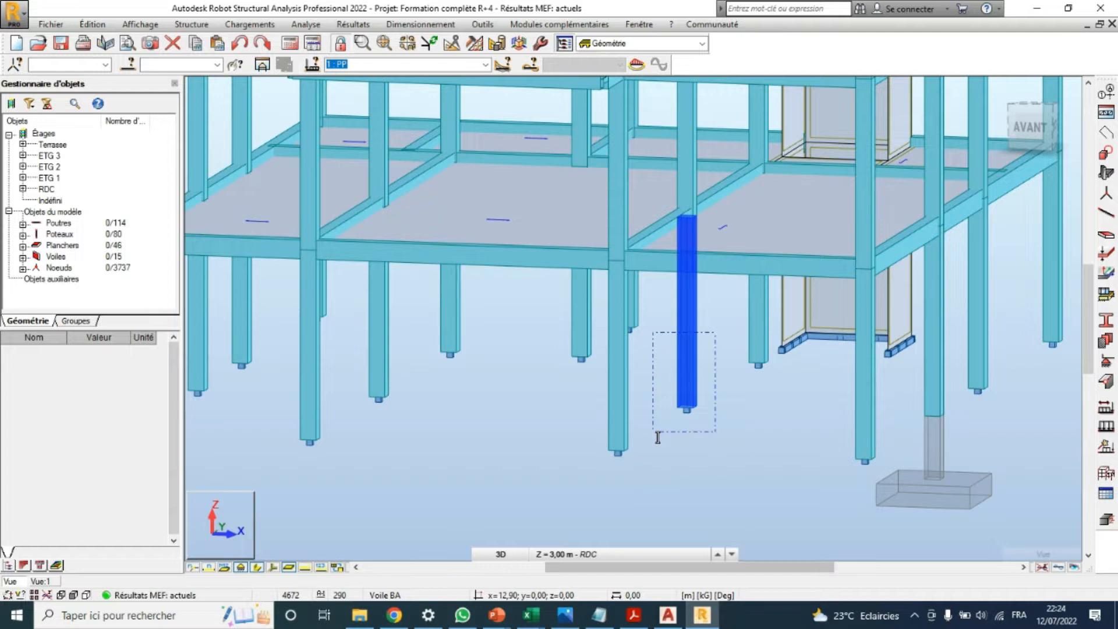
pyautogui.moveTo(658, 438); pyautogui.dragTo(658, 438)
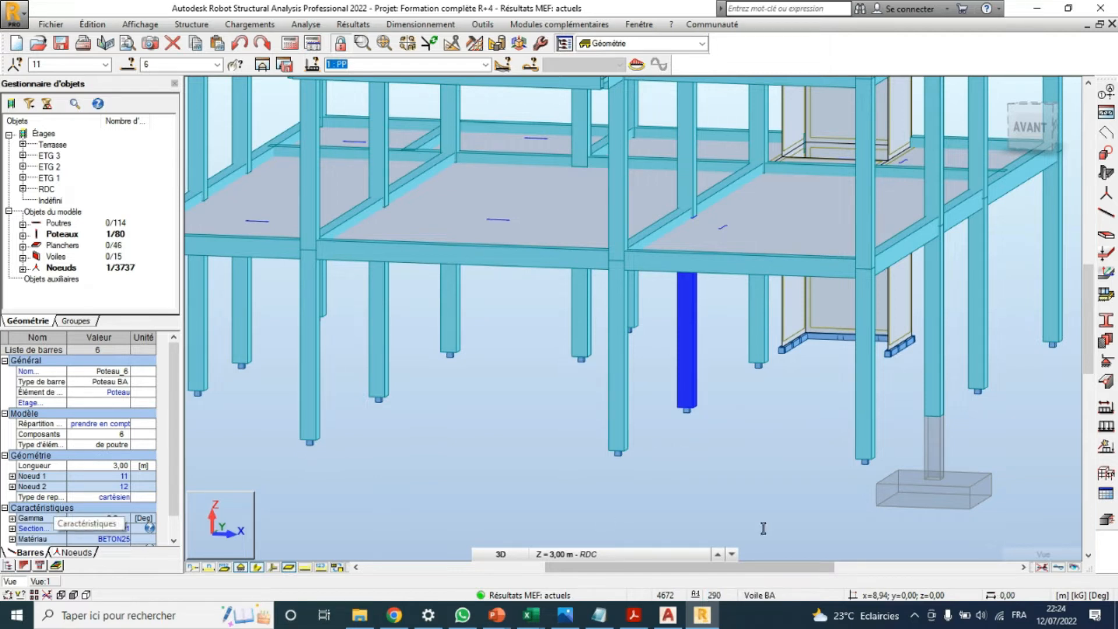
# Launch Ferraillage réel éléments BA for the selection, accepting the simple load case parameters for both the column and the footing
pyautogui.click(433, 27)
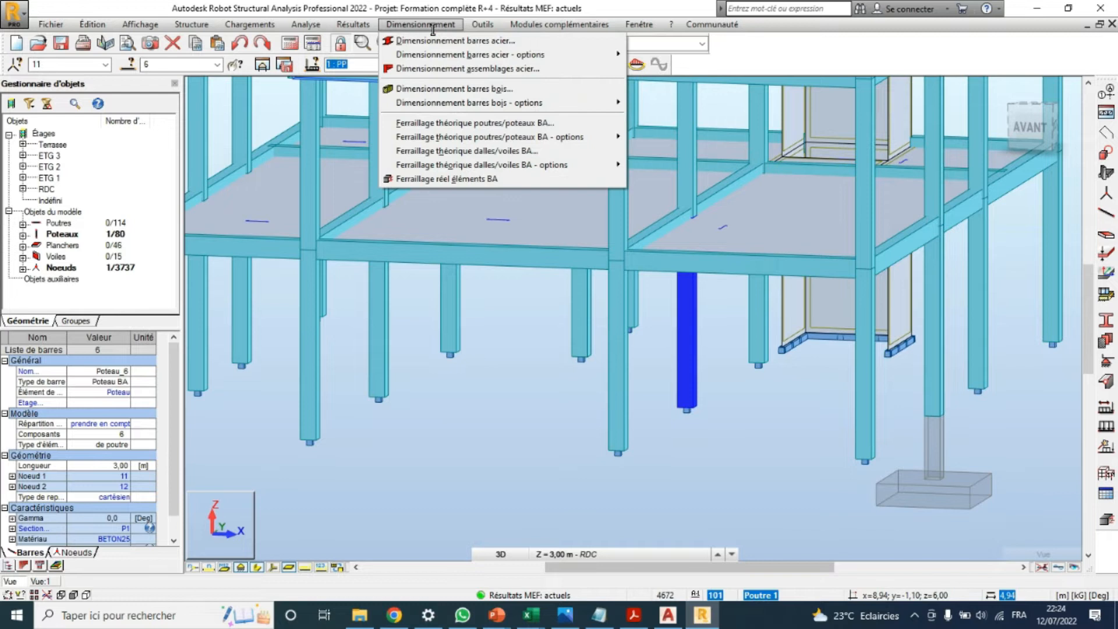
pyautogui.click(464, 179)
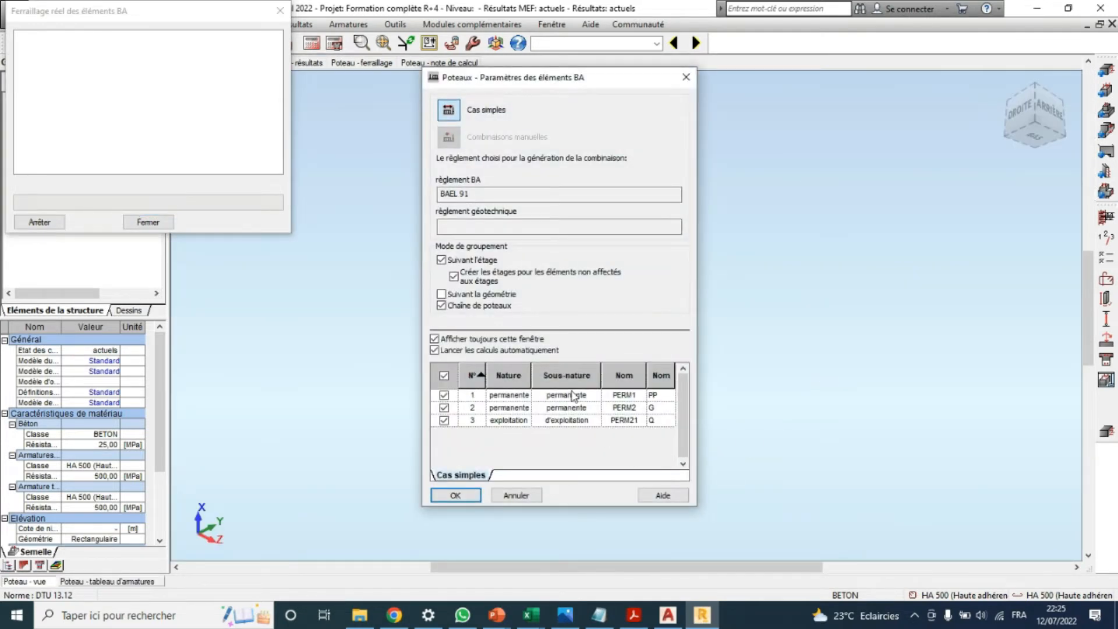
pyautogui.click(458, 495)
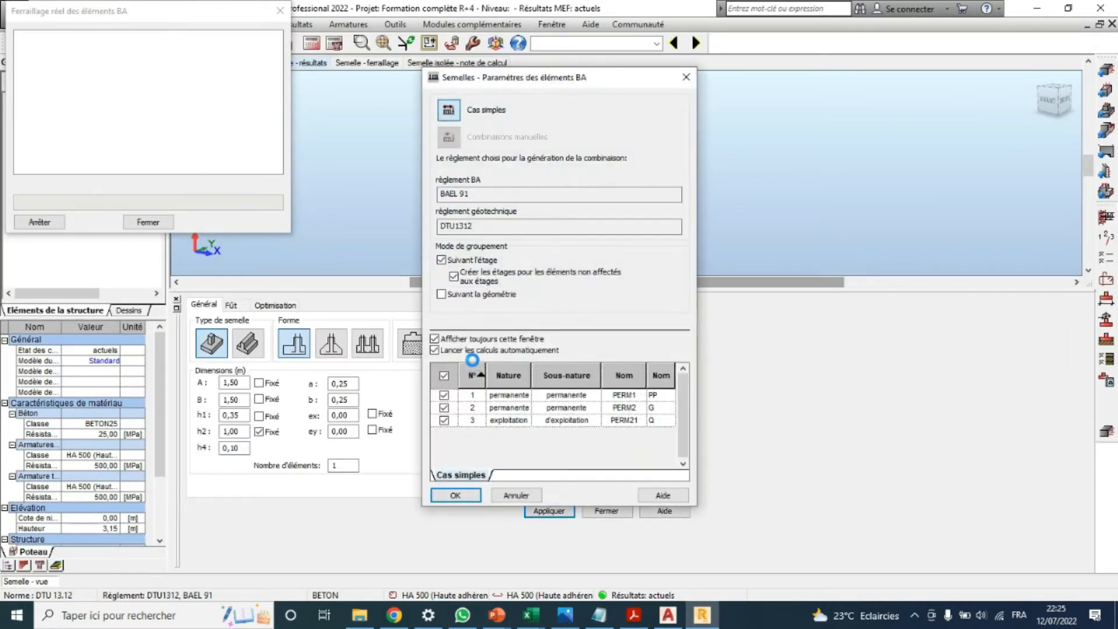
pyautogui.click(457, 495)
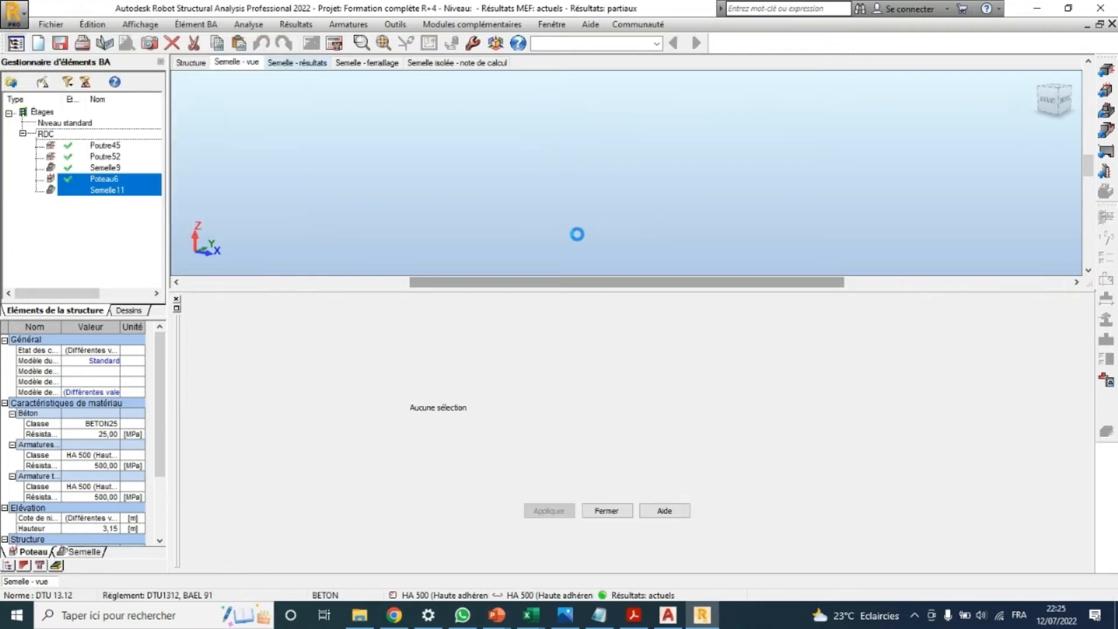
# Select Semelle11 among the RDC elements and bring its whole dimensioned 3D model into view
pyautogui.click(111, 190)
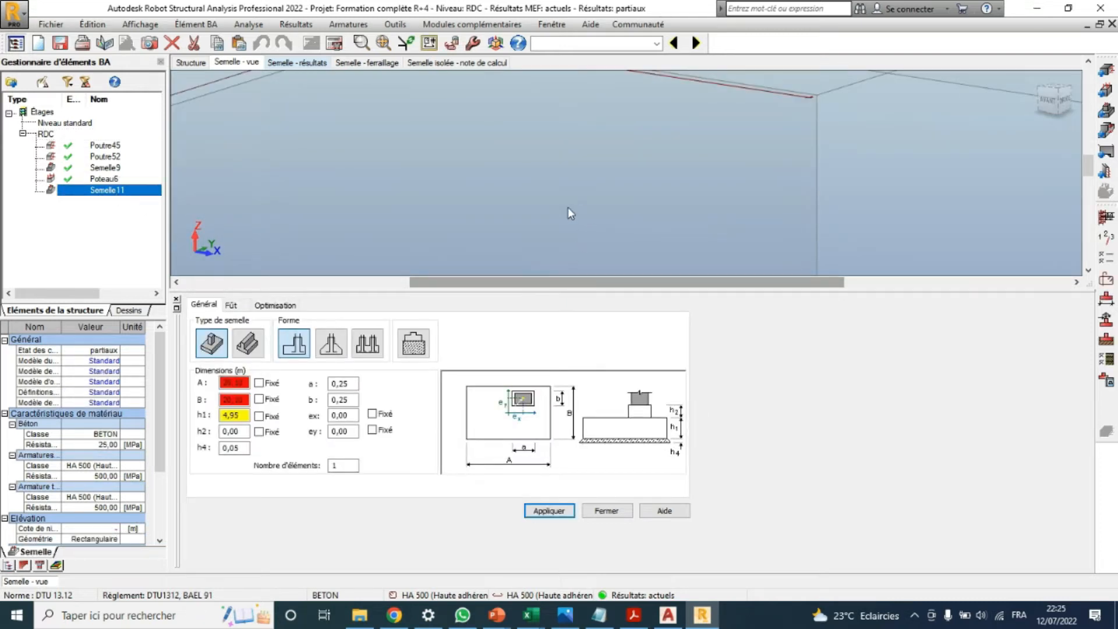
pyautogui.scroll(-5, 512, 223)
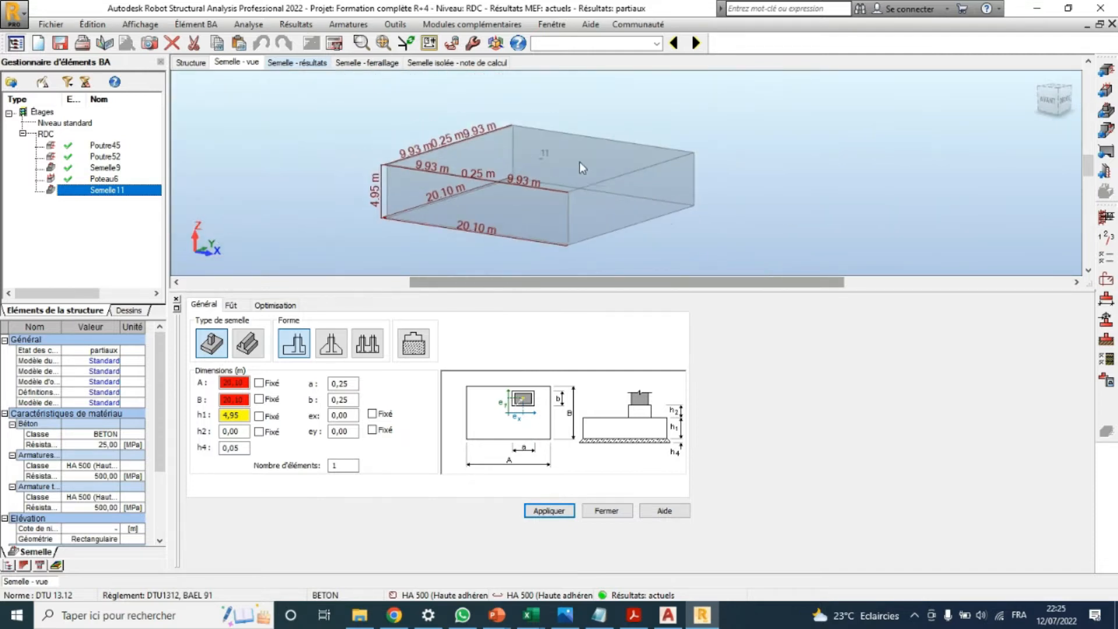
pyautogui.scroll(1, 581, 169)
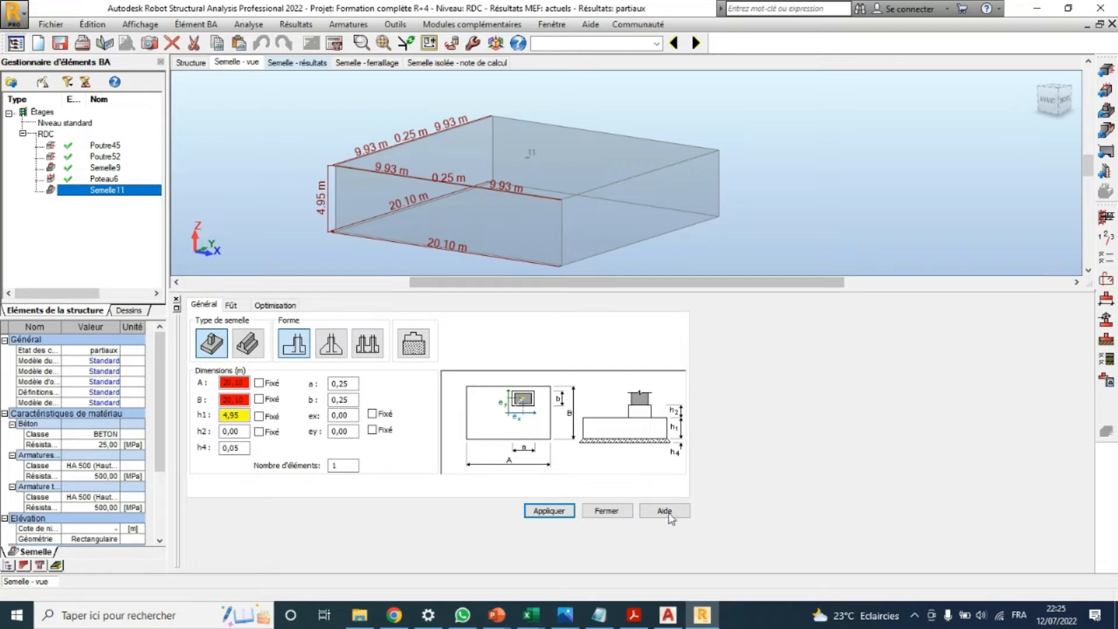
# Switch to AutoCAD and change the white "fût de poteau" label beside the footing to "semelle" in the explanatory section
pyautogui.click(674, 622)
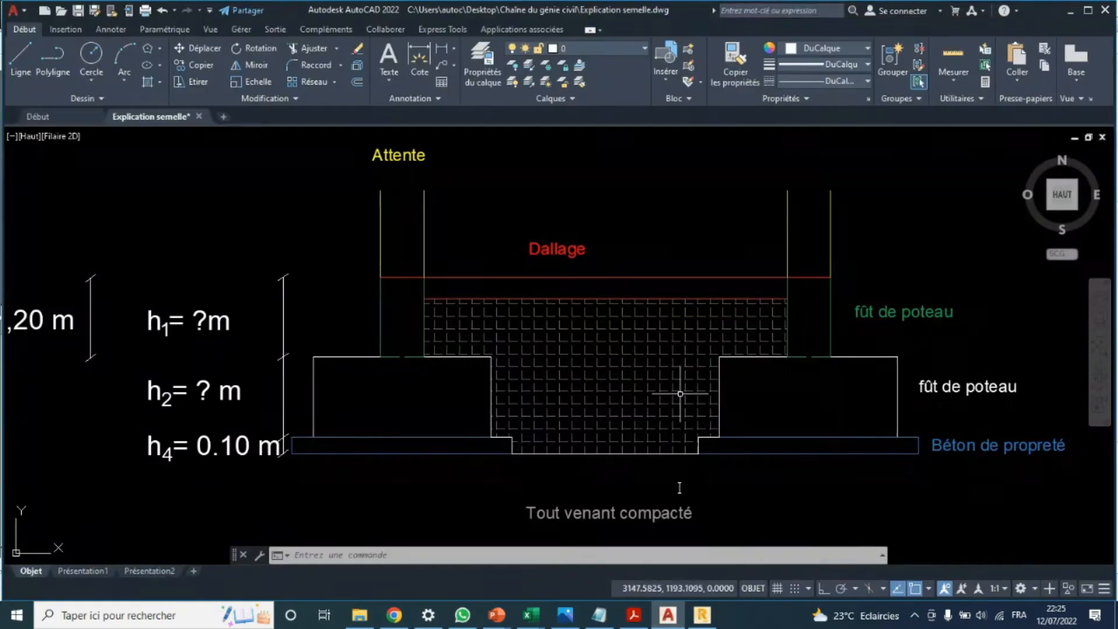
pyautogui.scroll(-2, 402, 327)
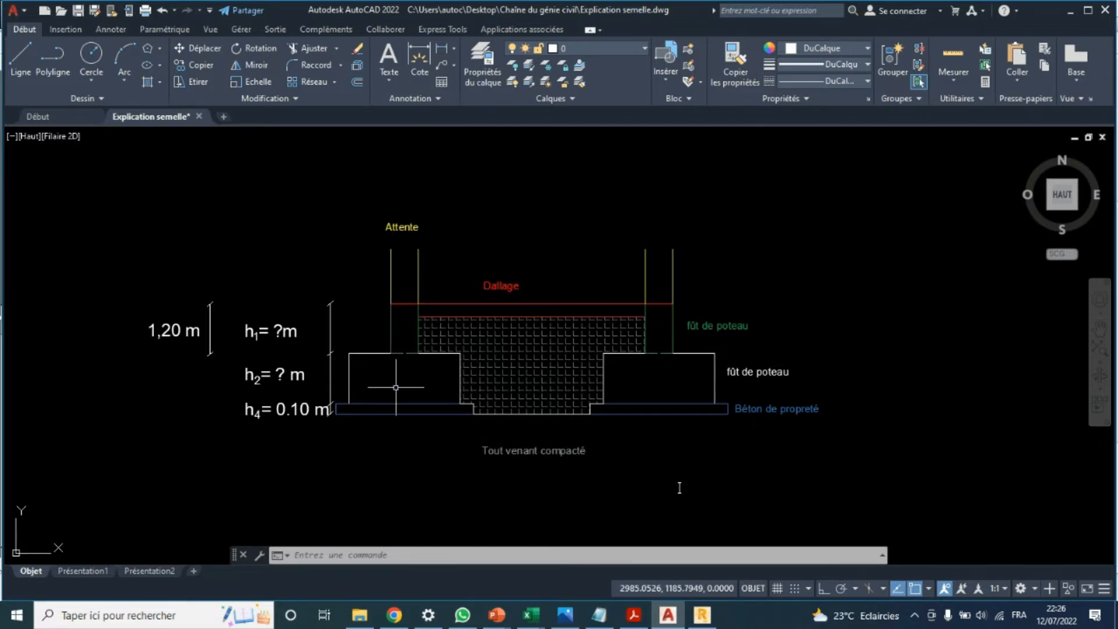
pyautogui.scroll(2, 757, 434)
pyautogui.scroll(2, 752, 430)
pyautogui.scroll(-4, 752, 431)
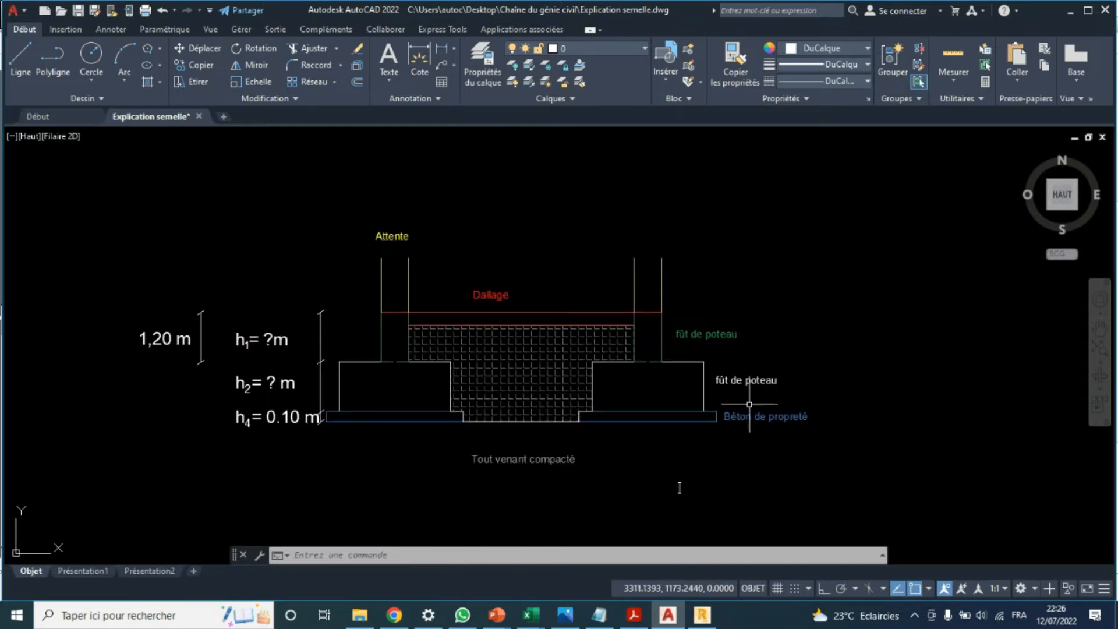
pyautogui.doubleClick(726, 380)
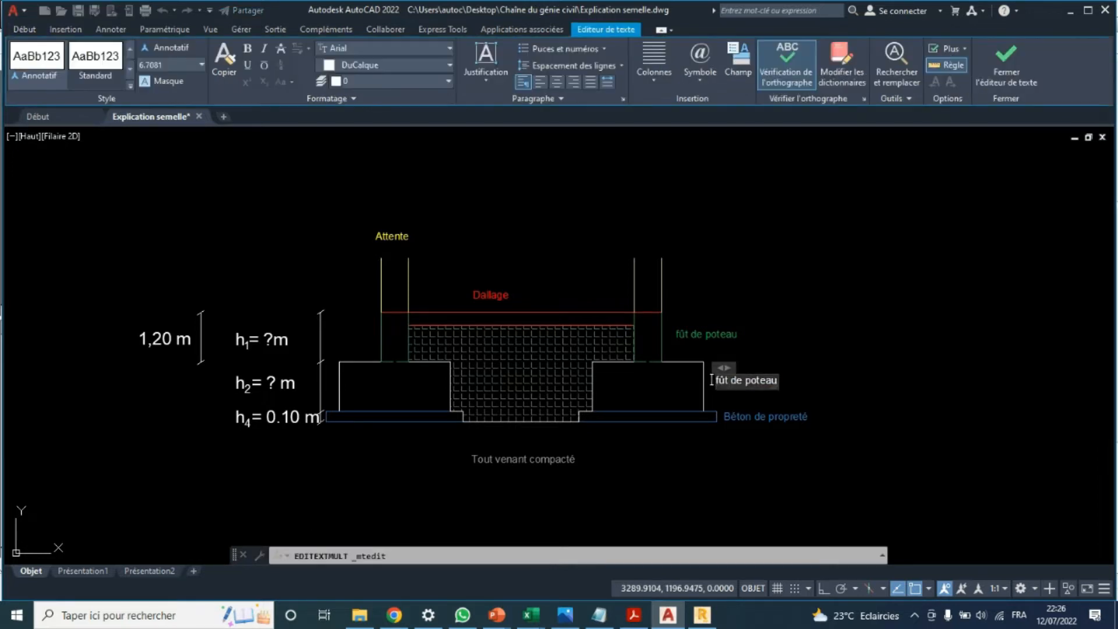
pyautogui.moveTo(717, 380); pyautogui.dragTo(777, 382)
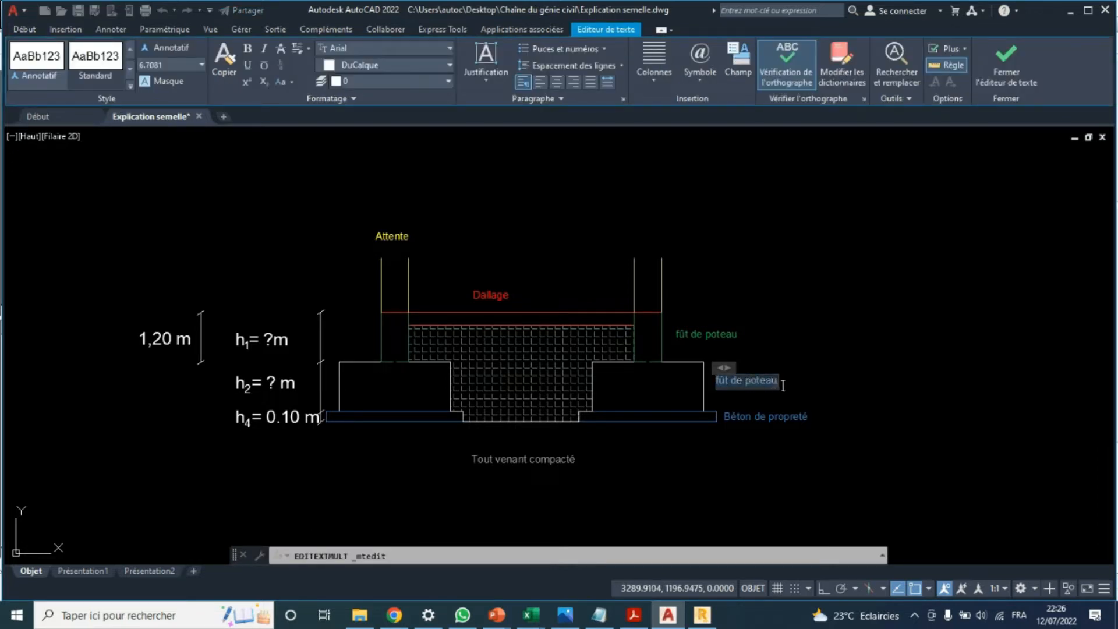
pyautogui.write('smelle')
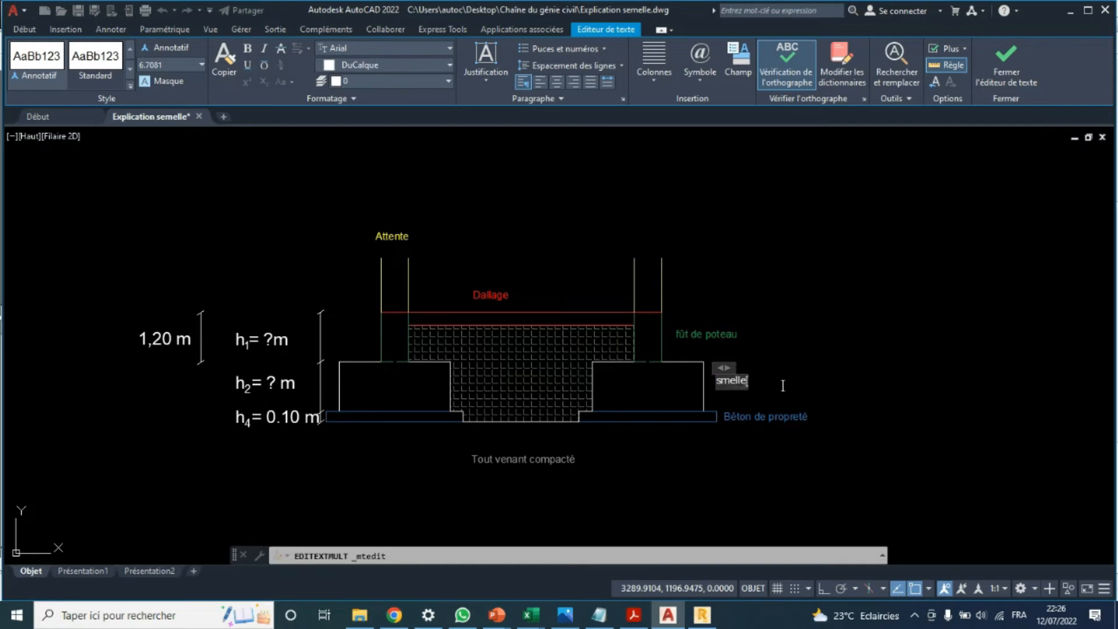
pyautogui.write('e')
pyautogui.click(797, 378)
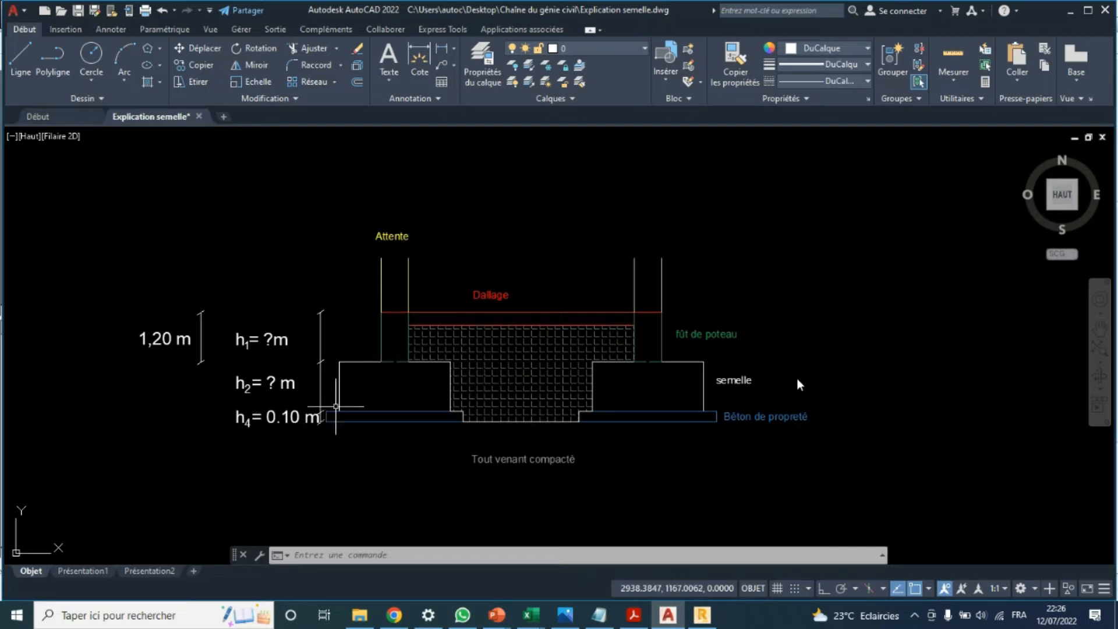
# Examine the h1, h2, h4 and 1,20 m height annotations on the footing section drawing
pyautogui.scroll(4, 457, 314)
pyautogui.scroll(-2, 460, 319)
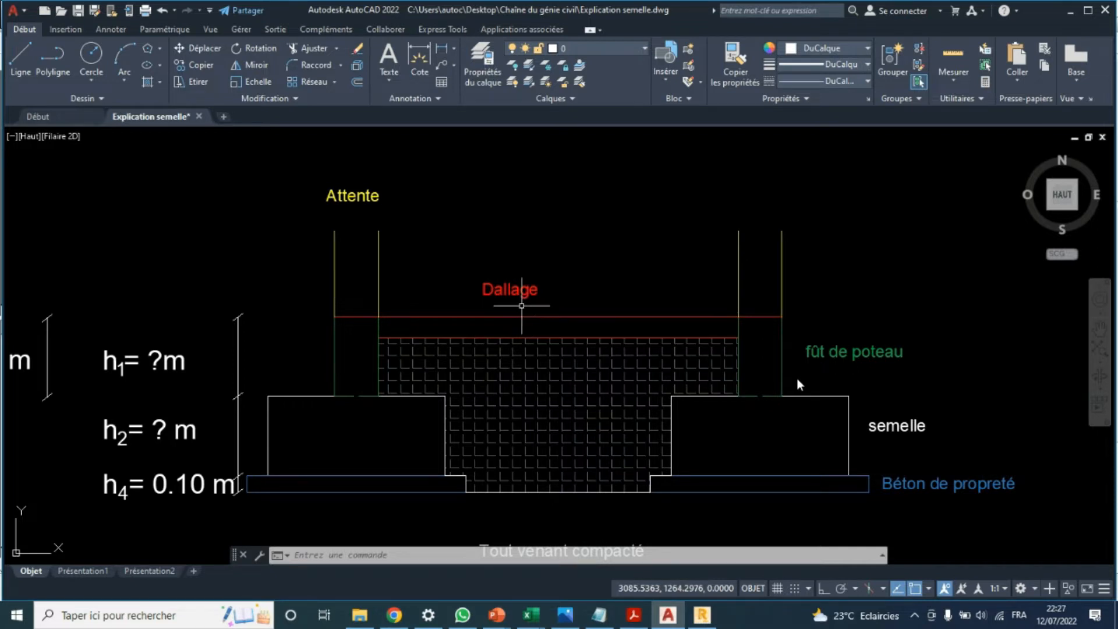
pyautogui.scroll(-2, 522, 307)
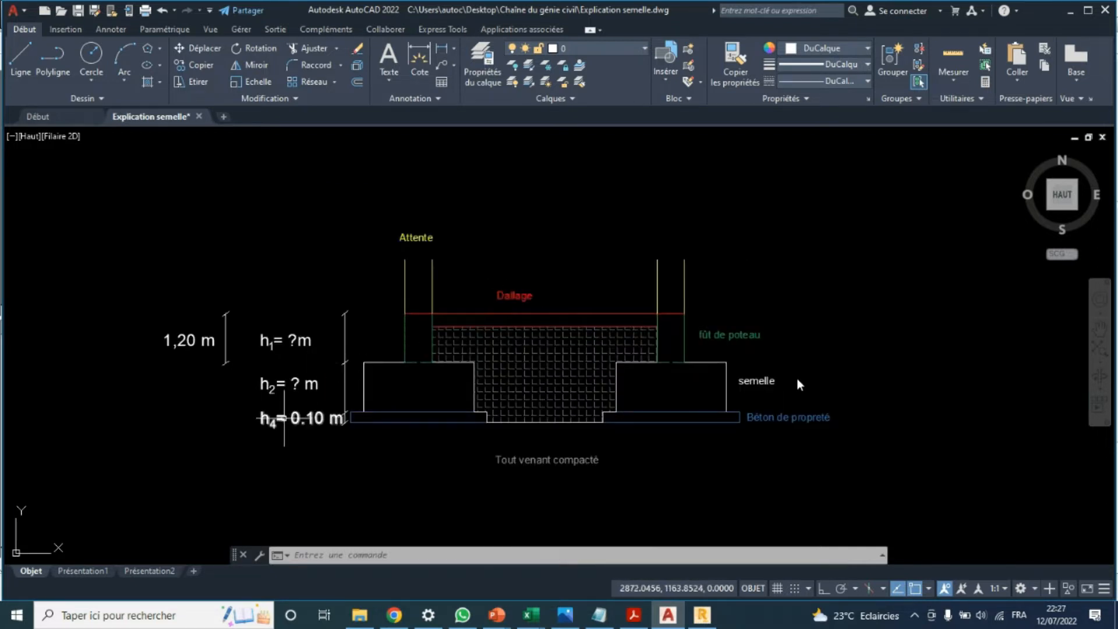
pyautogui.scroll(2, 289, 433)
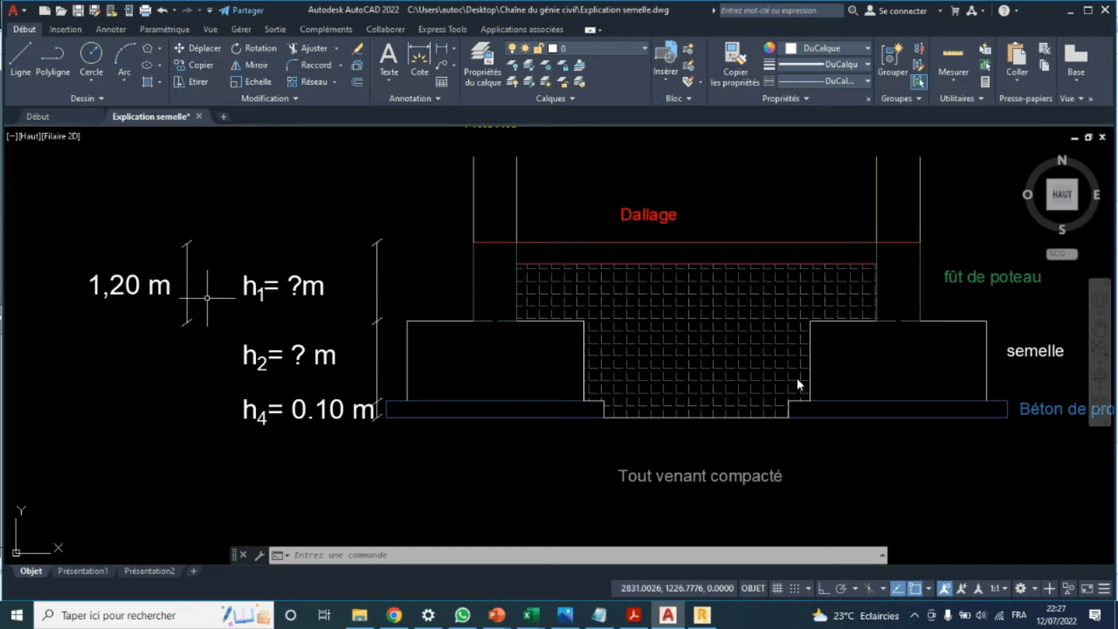
pyautogui.scroll(-2, 187, 347)
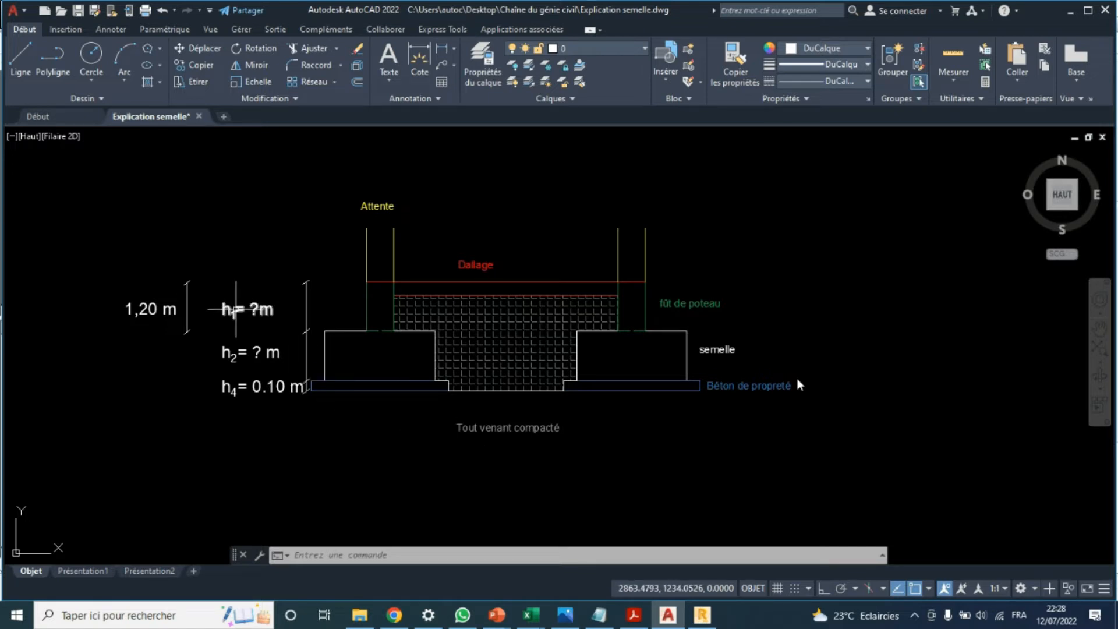
pyautogui.moveTo(235, 310)
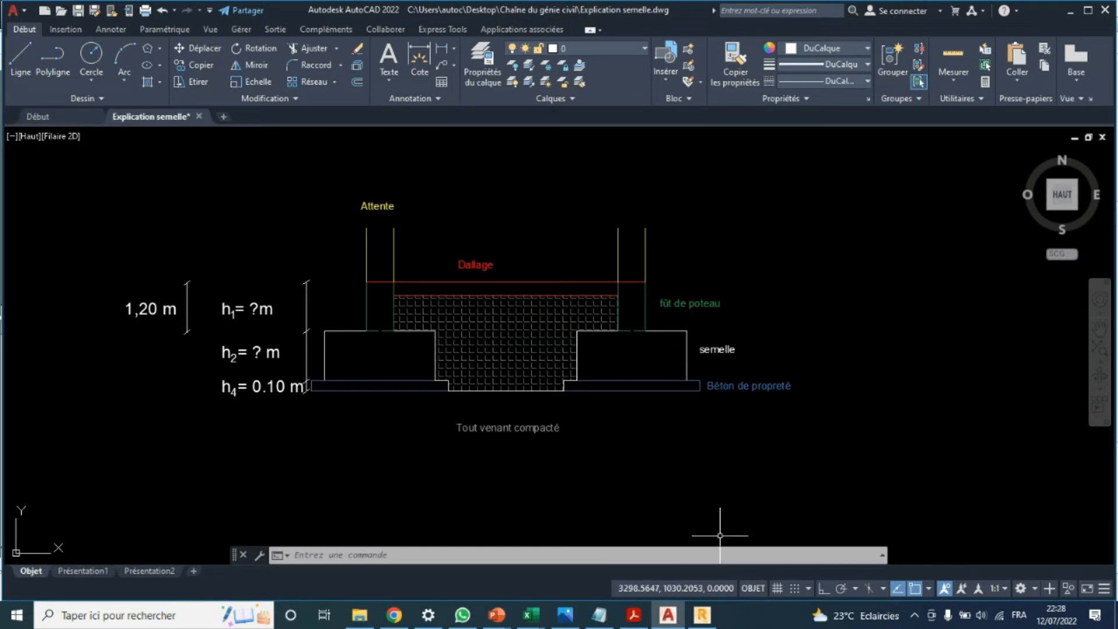
# Switch back to Robot Structural Analysis and review Semelle11's results, reinforcement and calculation note, ending on its geometry view
pyautogui.click(702, 615)
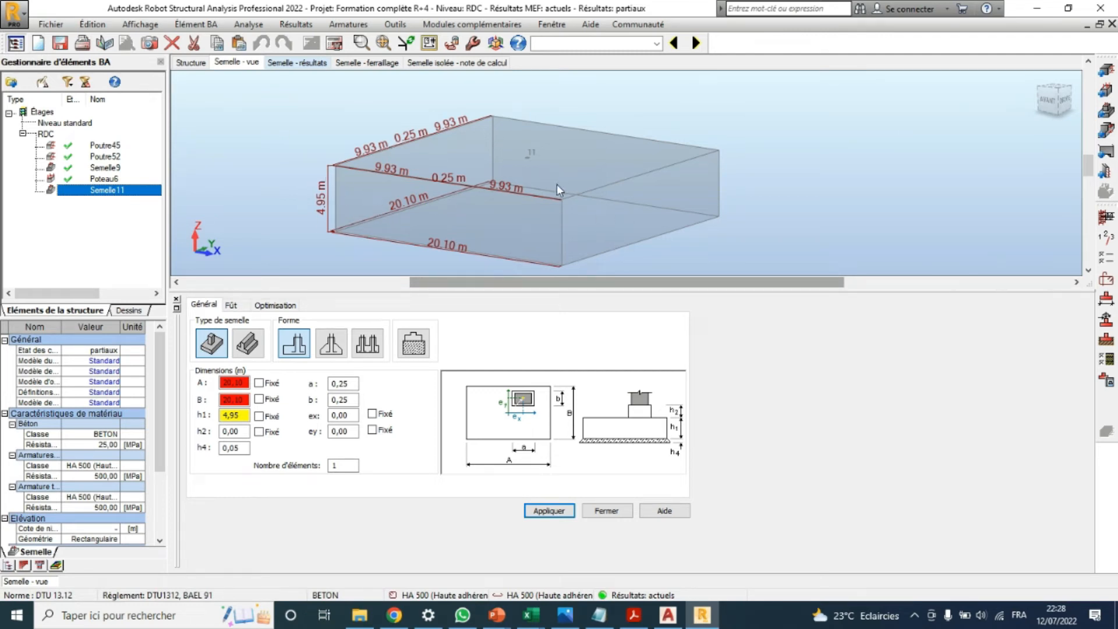
pyautogui.click(297, 63)
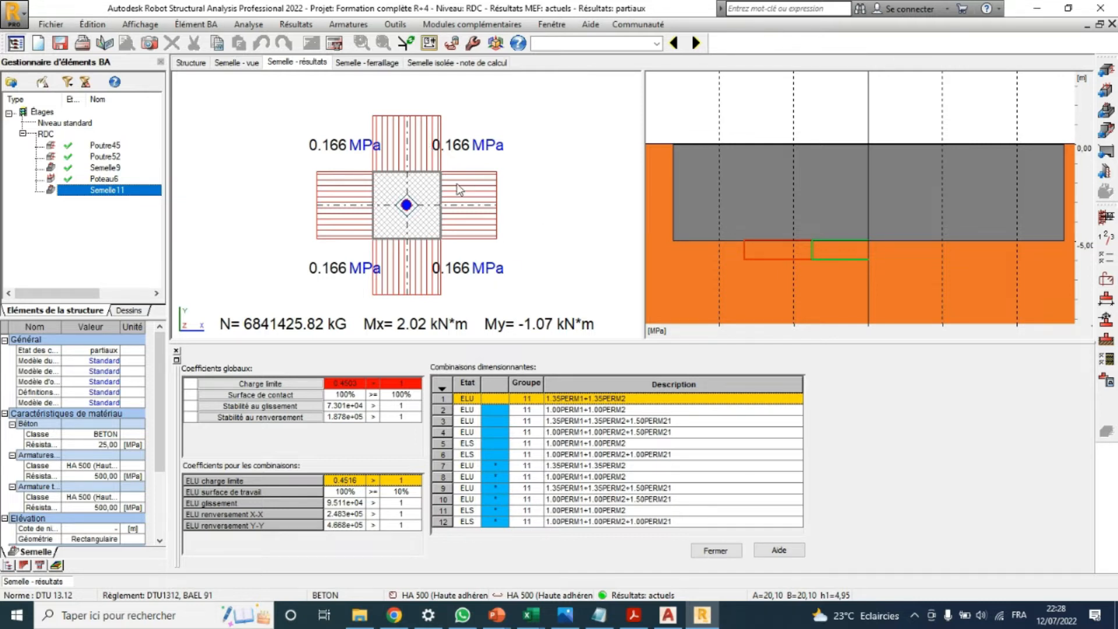
pyautogui.click(393, 64)
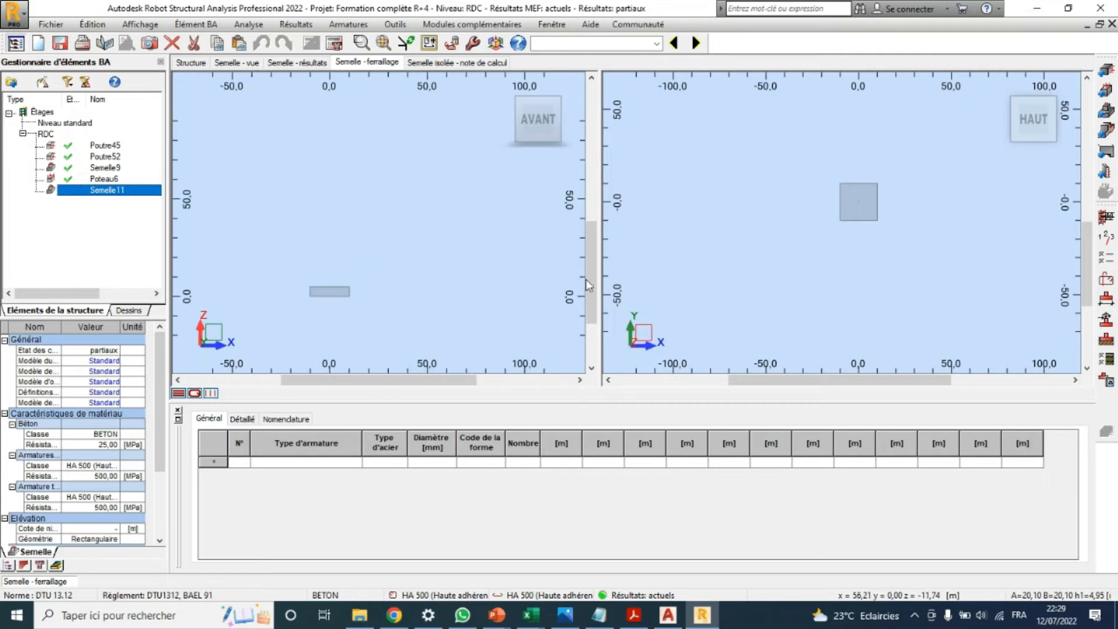
pyautogui.click(455, 64)
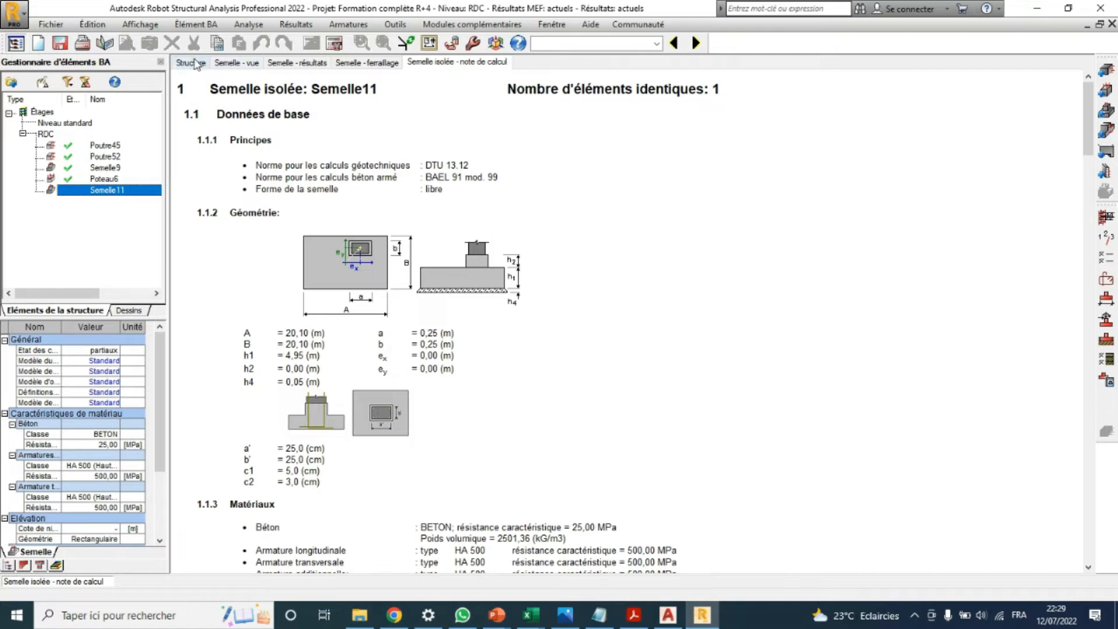
pyautogui.click(236, 63)
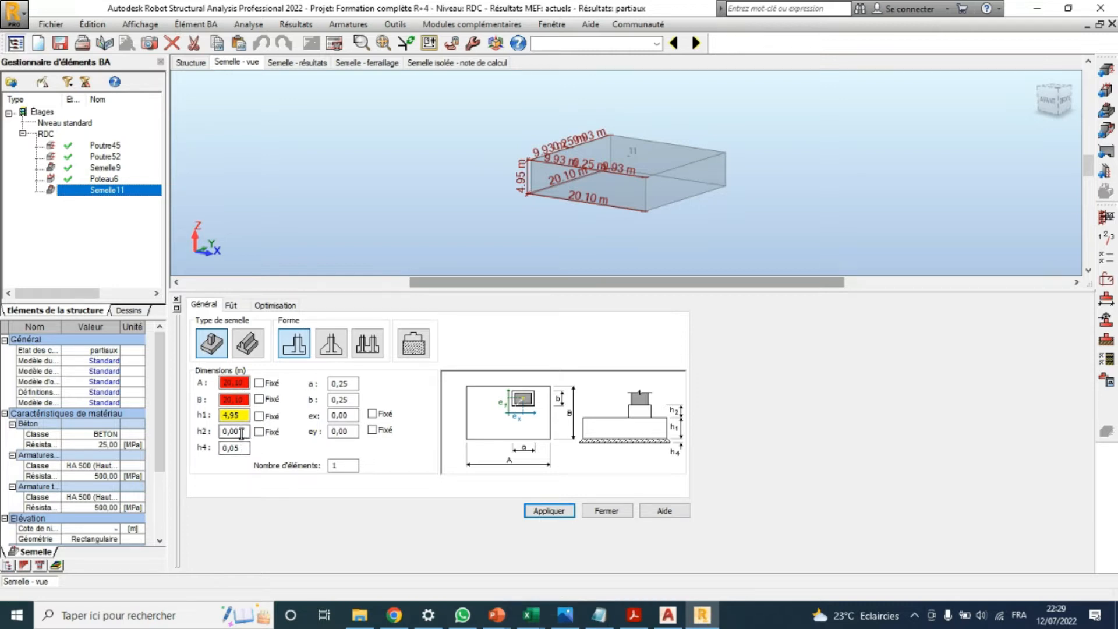
# Set the footing's h2 to a fixed 1.00 m and h4 to 0.10 m
pyautogui.click(241, 415)
pyautogui.moveTo(239, 434); pyautogui.dragTo(204, 434)
pyautogui.click(259, 432)
pyautogui.click(244, 447)
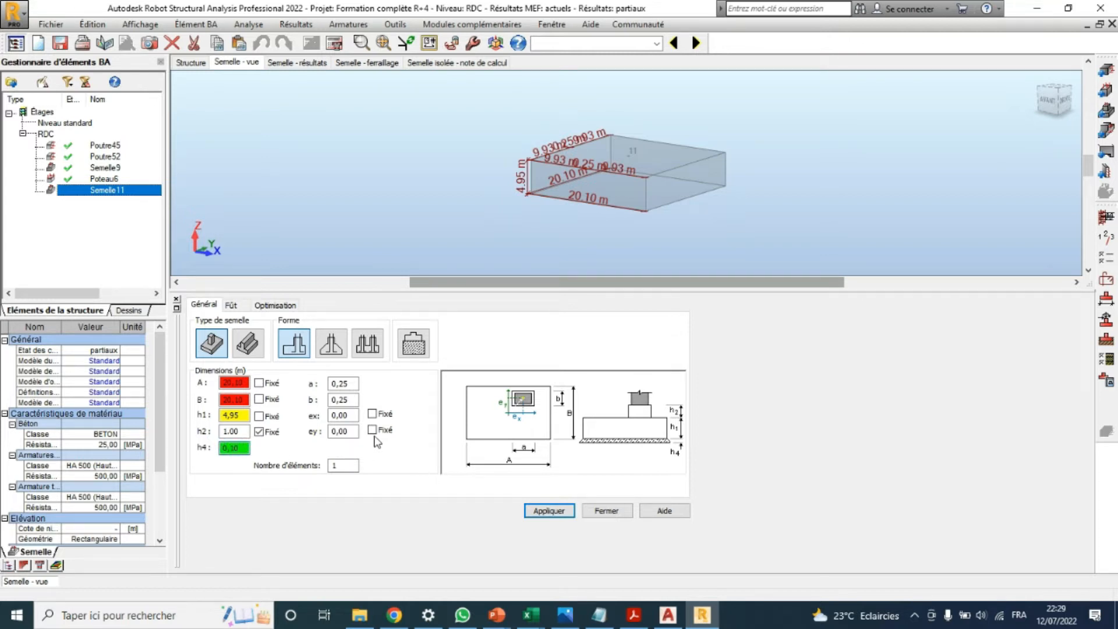
# Fix the footing's column eccentricities ex and ey at 0.00 m
pyautogui.click(373, 414)
pyautogui.click(373, 430)
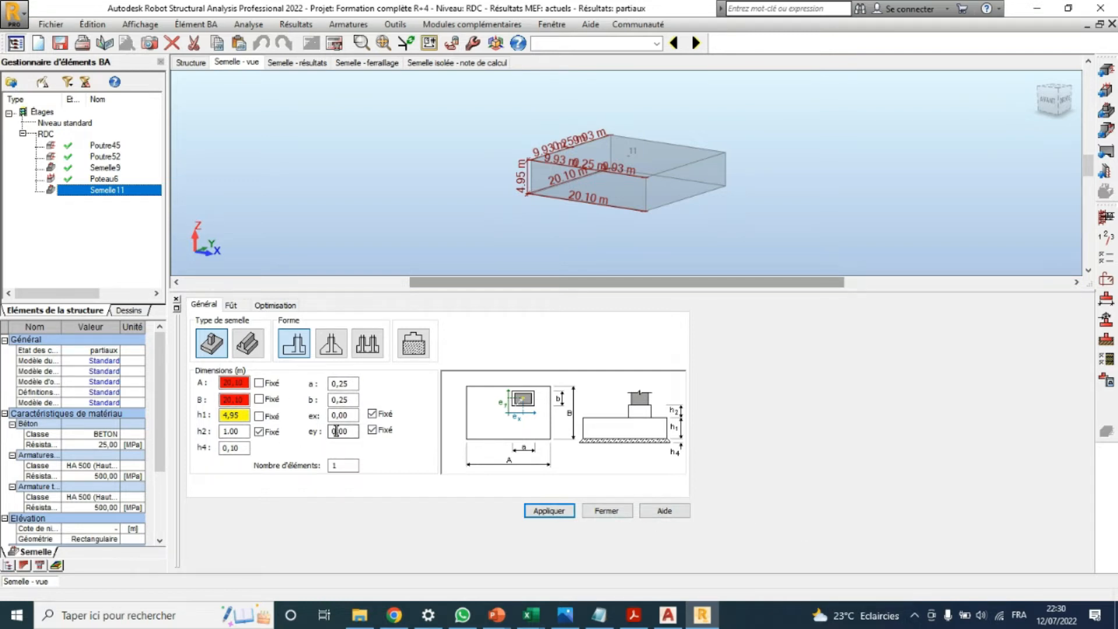
# Review the footing's pedestal and optimisation settings, dismissing the error messages and returning to the general geometry settings
pyautogui.click(230, 305)
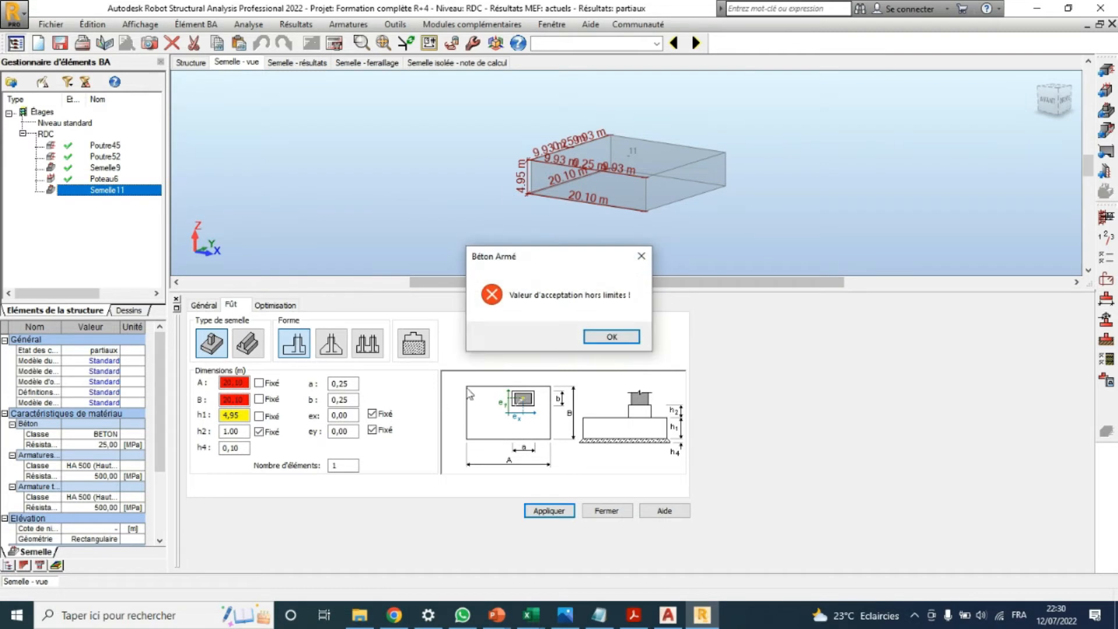
pyautogui.click(613, 343)
pyautogui.click(611, 336)
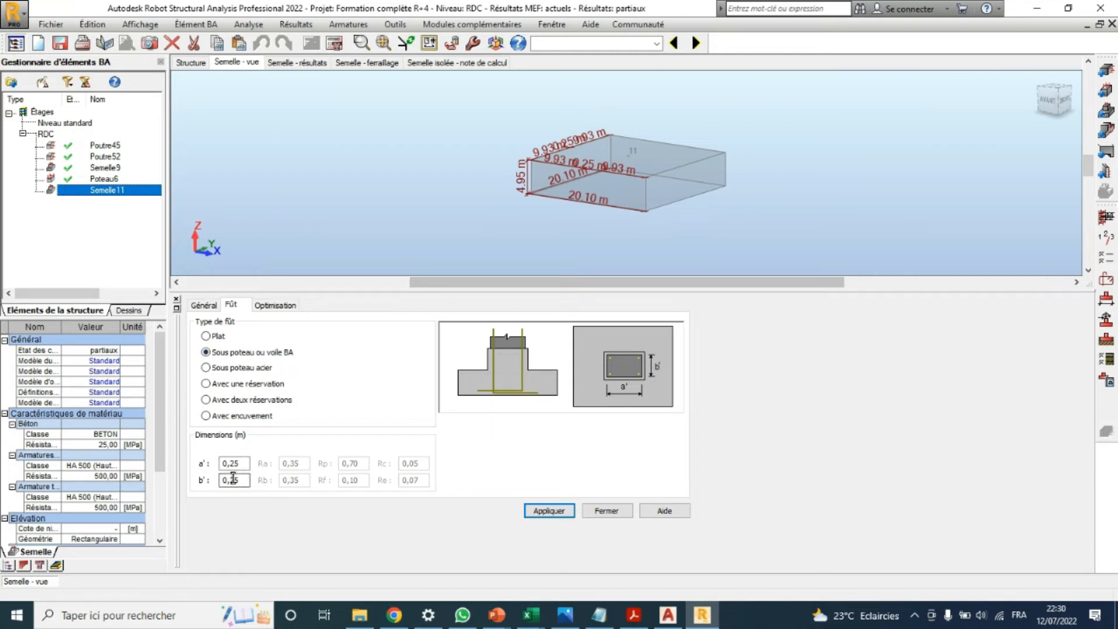
pyautogui.click(275, 305)
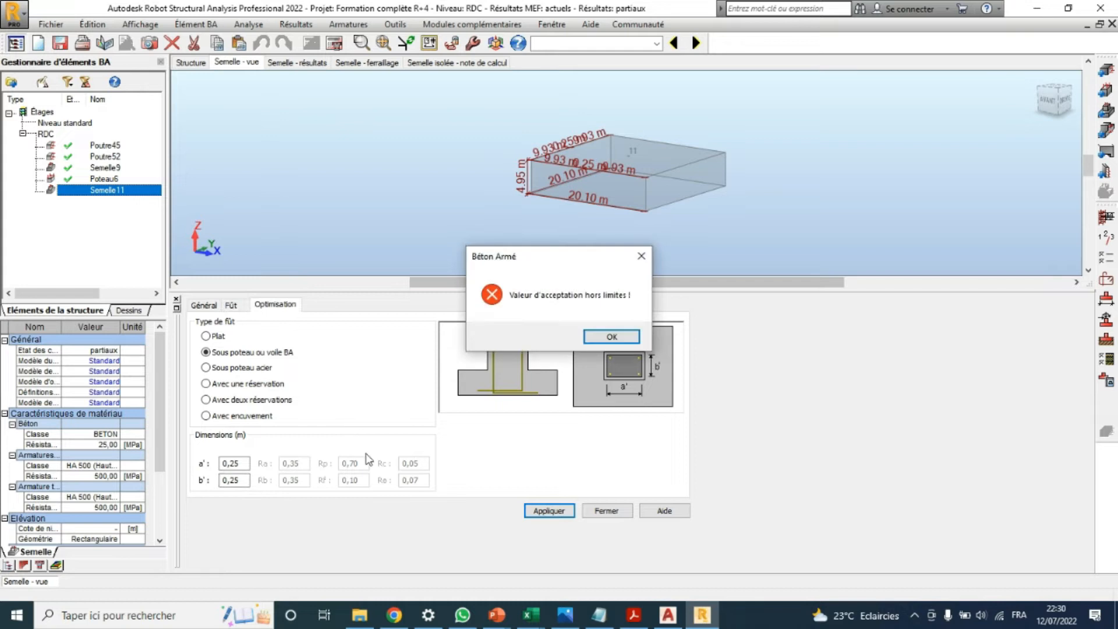
pyautogui.click(600, 336)
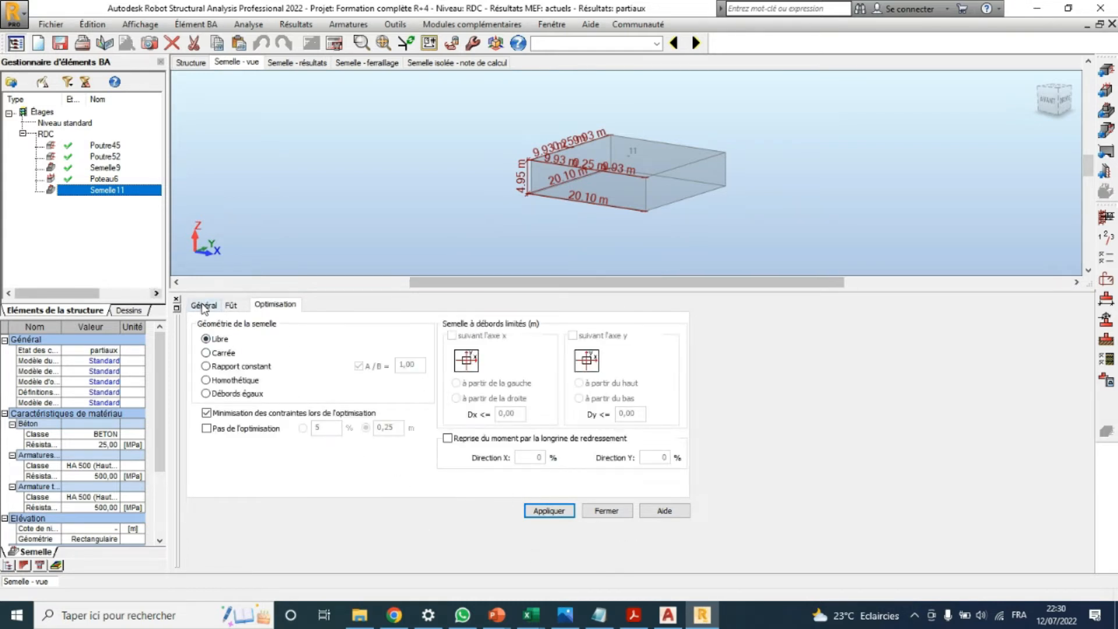
pyautogui.click(204, 305)
pyautogui.click(597, 342)
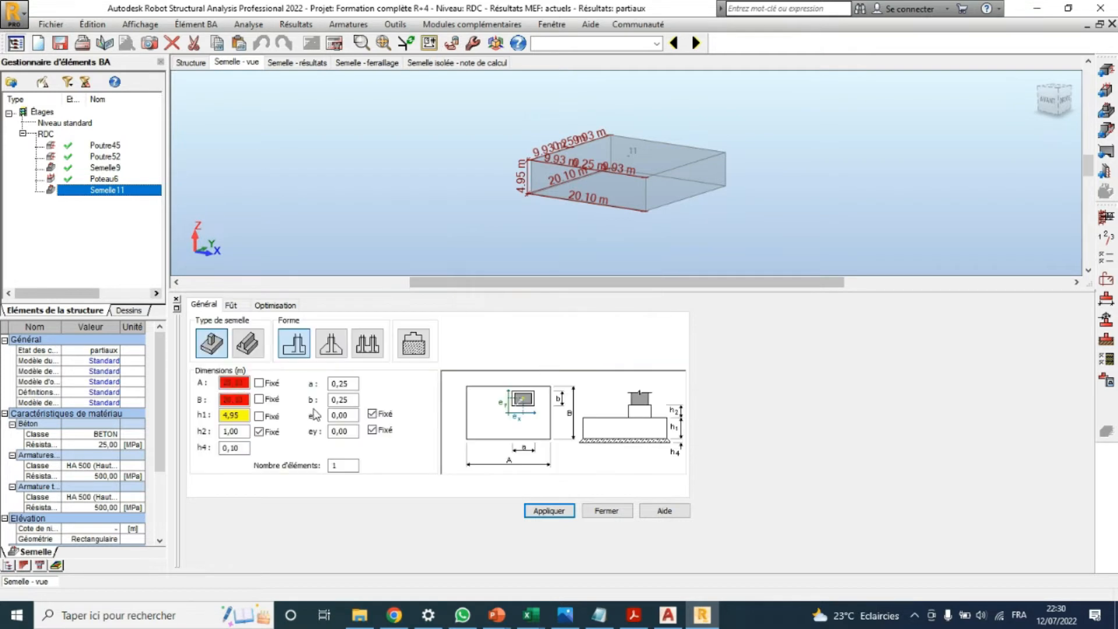
# Set the footing's plan dimensions A and B to 1.00 m each and apply the geometry
pyautogui.doubleClick(238, 382)
pyautogui.write('1')
pyautogui.click(239, 401)
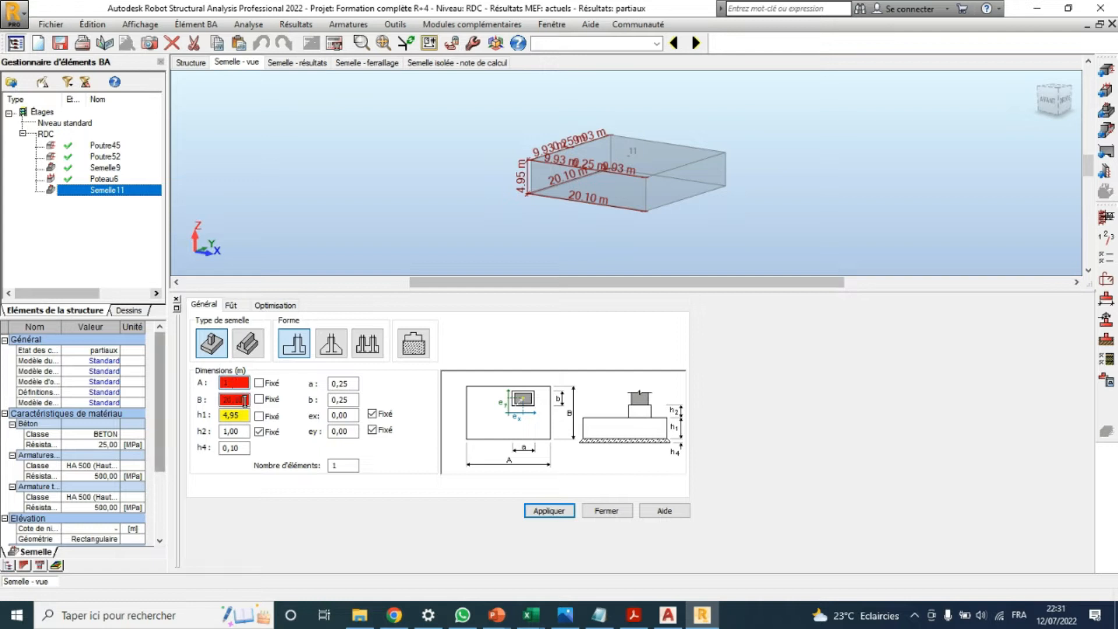
pyautogui.moveTo(228, 400); pyautogui.dragTo(220, 399)
pyautogui.write('1')
pyautogui.click(230, 385)
pyautogui.click(568, 513)
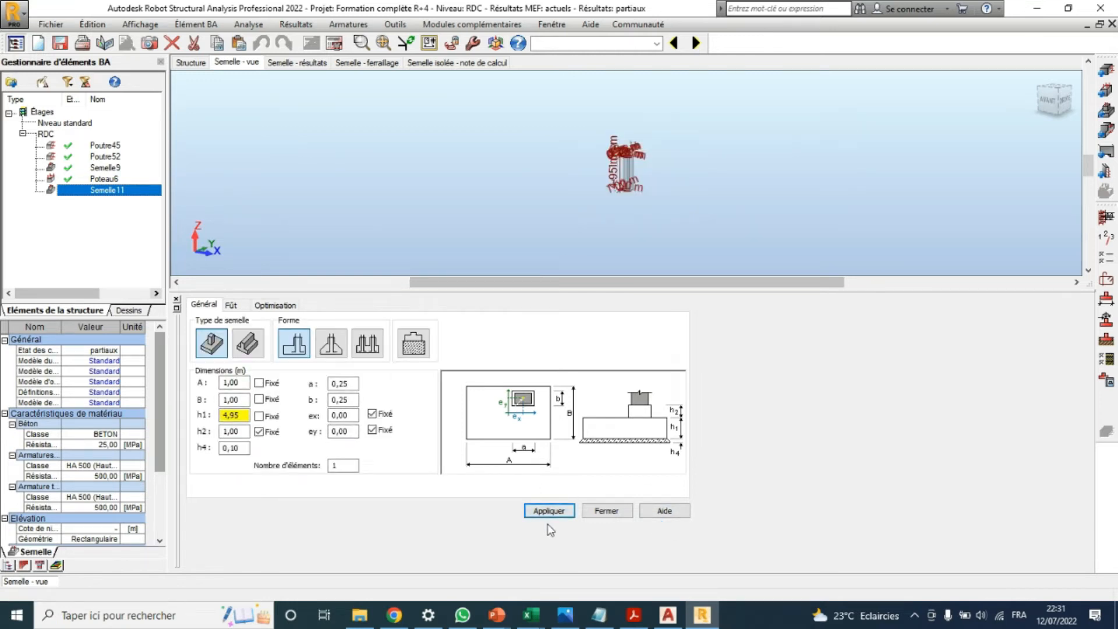
# Set the footing's h1 thickness to 0.40 m and apply the geometry
pyautogui.scroll(5, 670, 166)
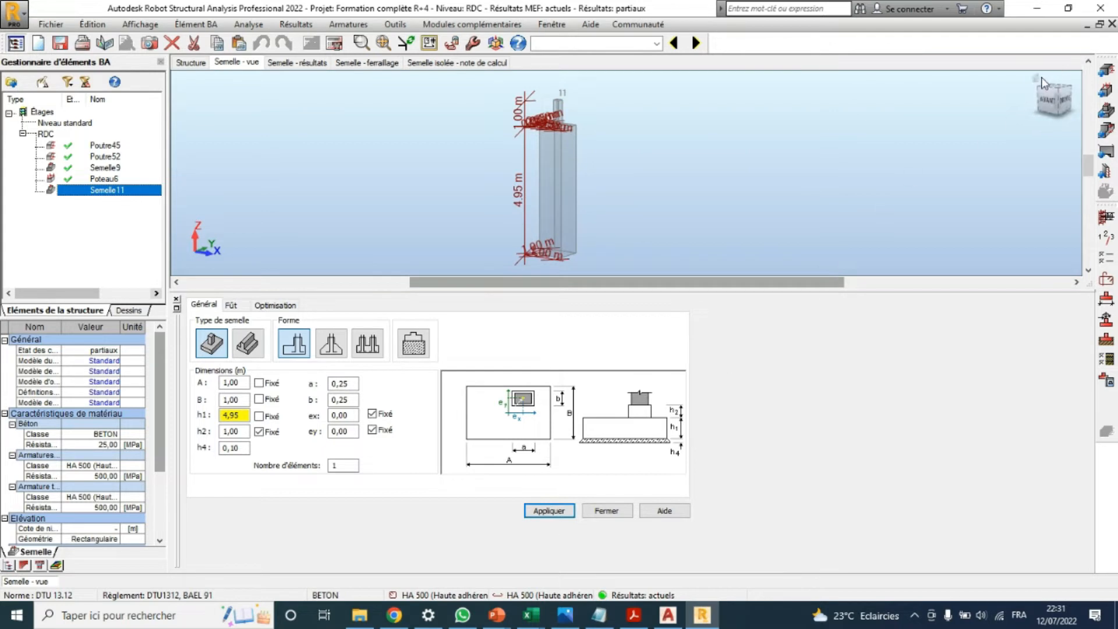
pyautogui.scroll(3, 717, 230)
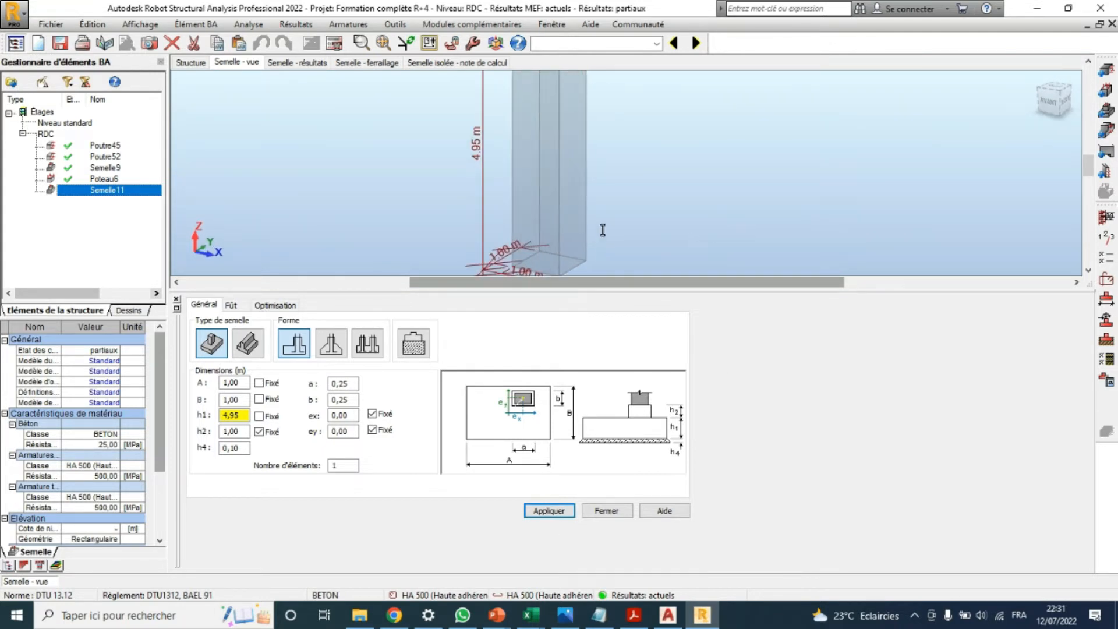
pyautogui.scroll(-1, 563, 215)
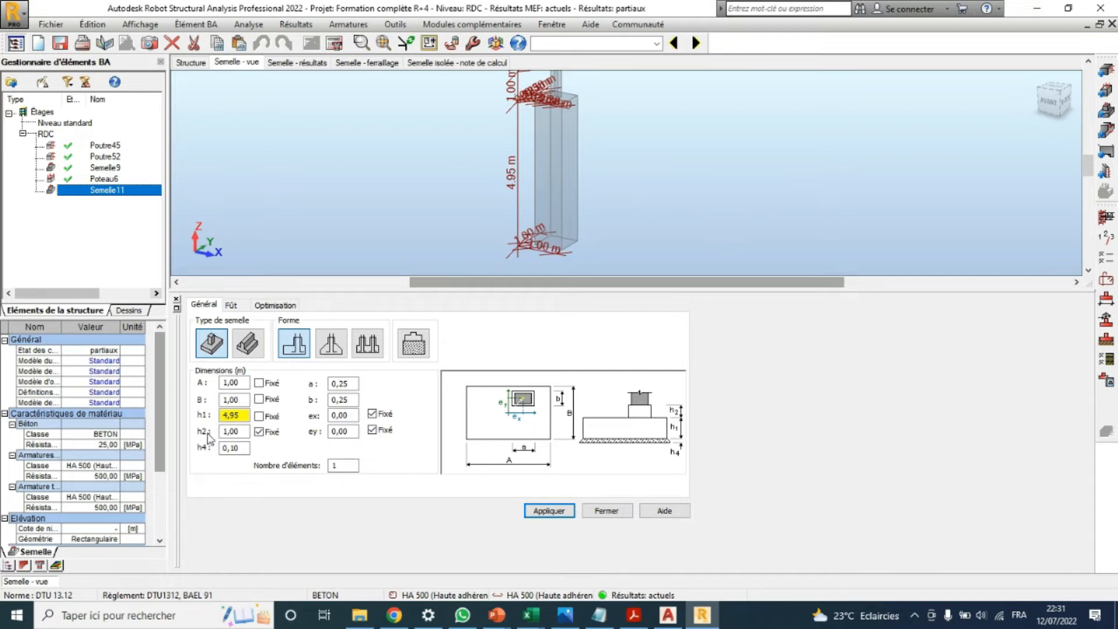
pyautogui.moveTo(247, 415); pyautogui.dragTo(216, 408)
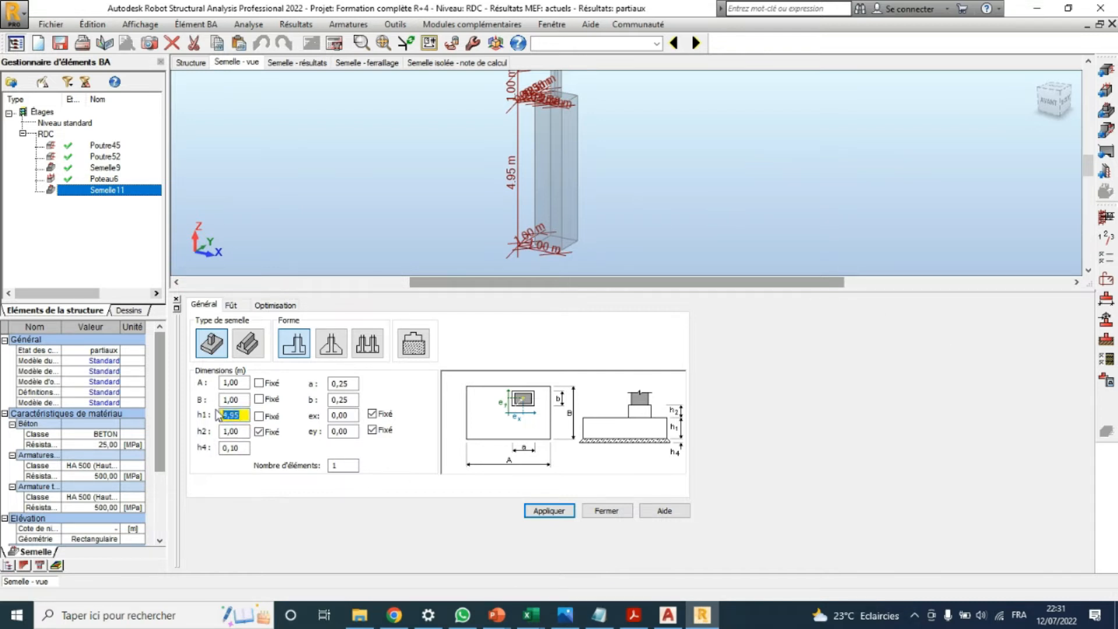
pyautogui.write('0,40')
pyautogui.press('Return')
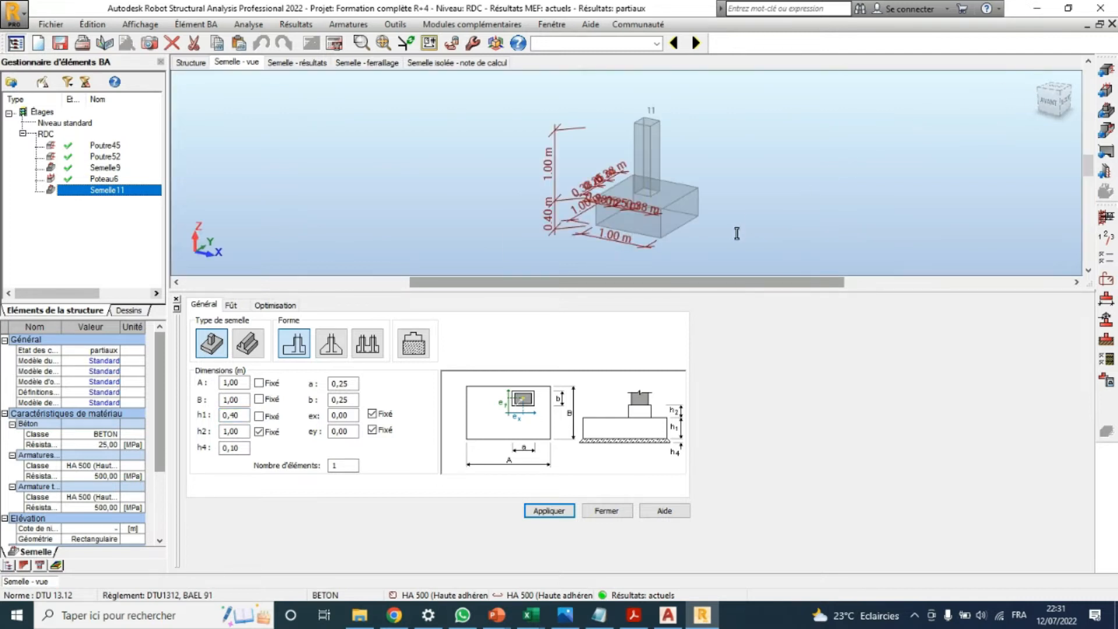
pyautogui.click(549, 511)
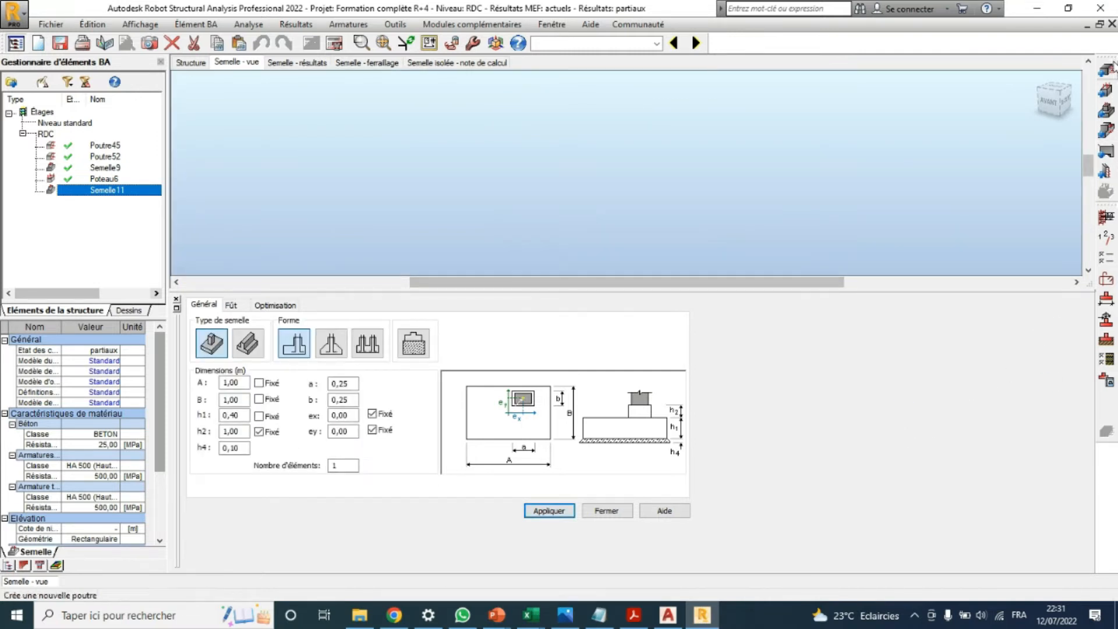
# Review the storey parameters, keeping cracking at "peu préjudiciable" and the environment at "non agressif"
pyautogui.click(1105, 239)
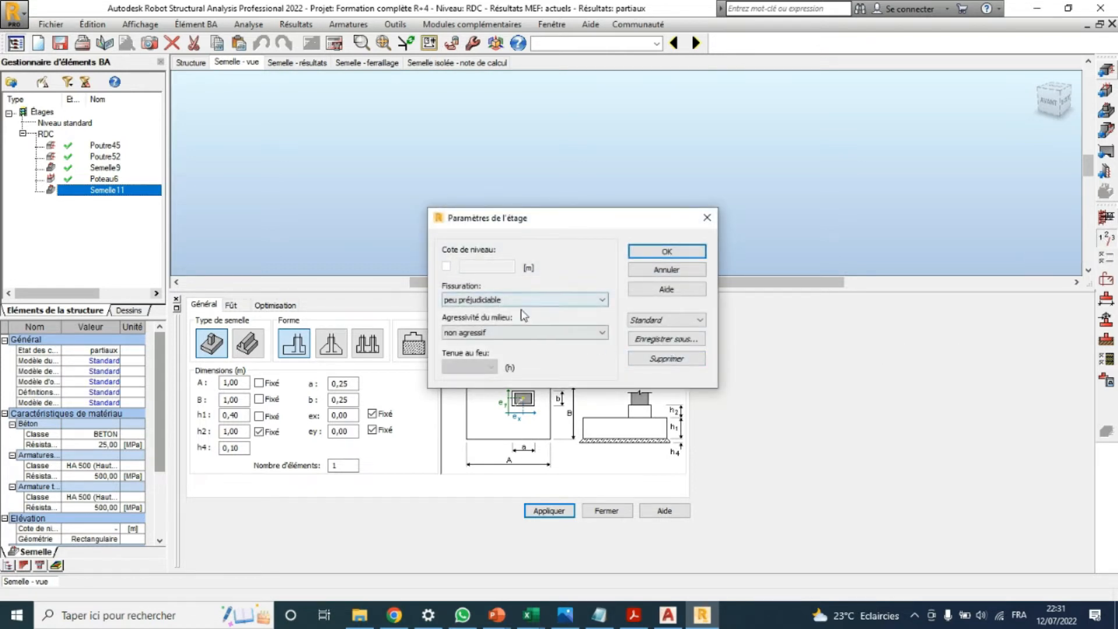
pyautogui.click(569, 301)
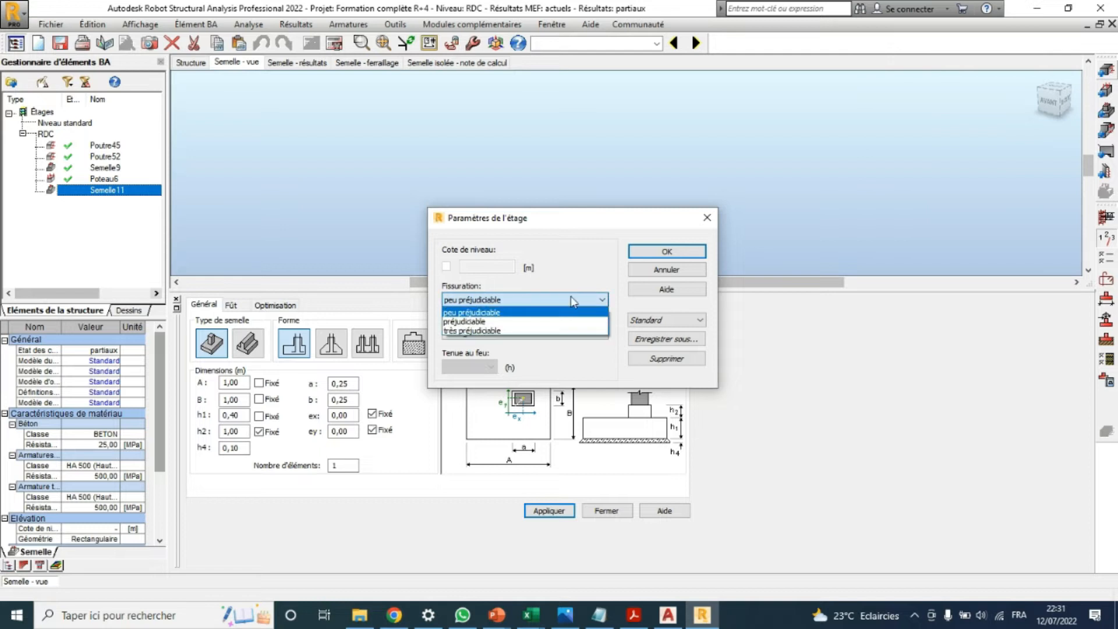
pyautogui.click(595, 276)
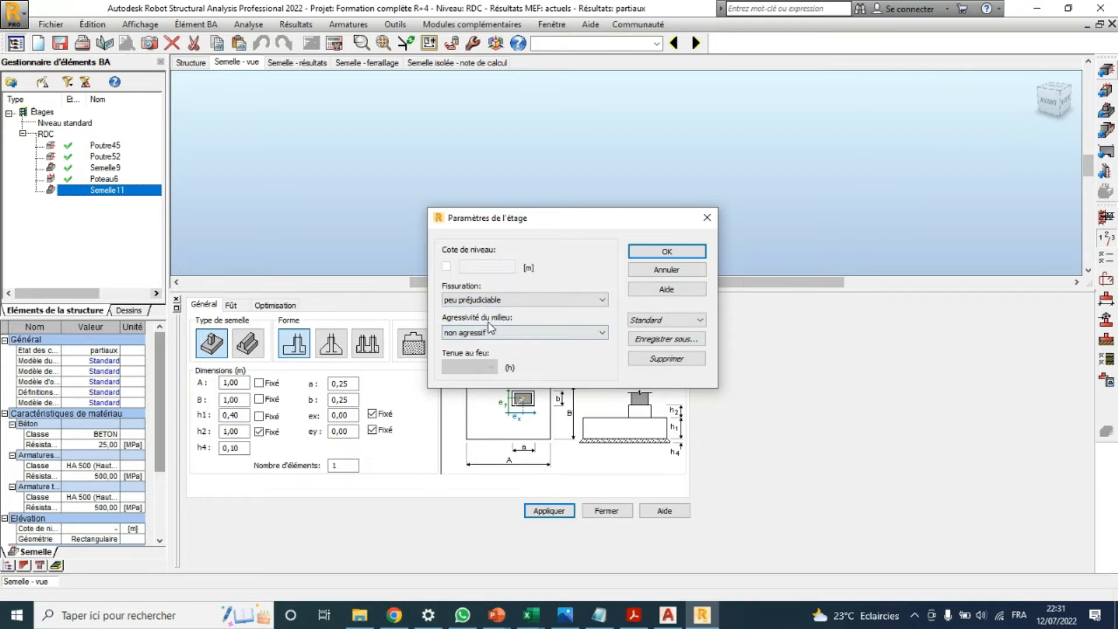
pyautogui.click(702, 252)
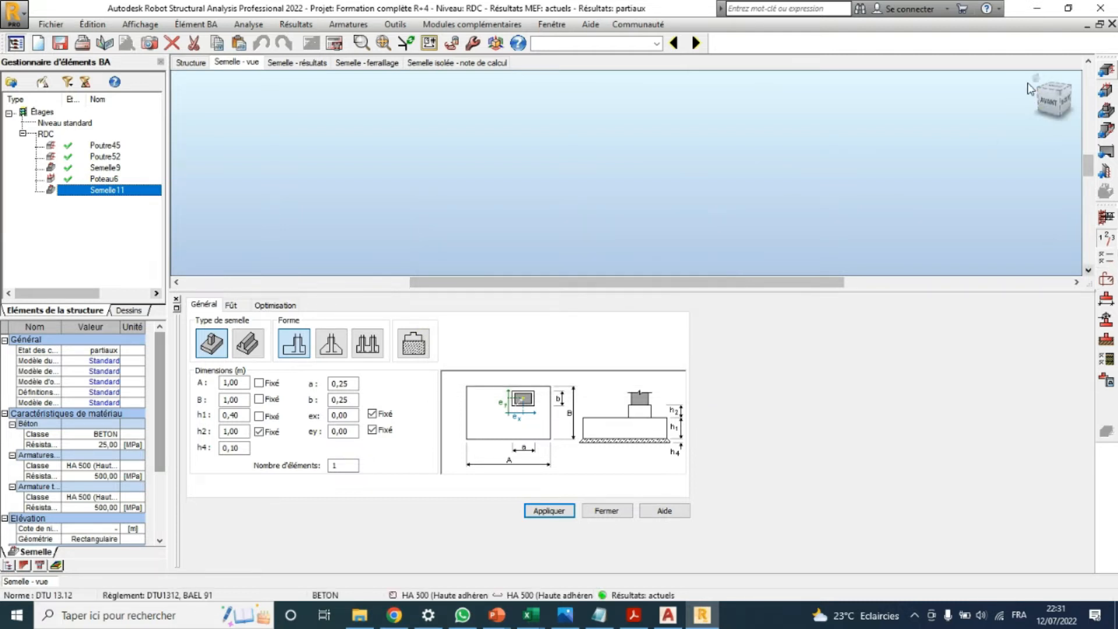
# Set the concrete material to BETON25 in the footing's BAEL 91 calculation options
pyautogui.click(1109, 260)
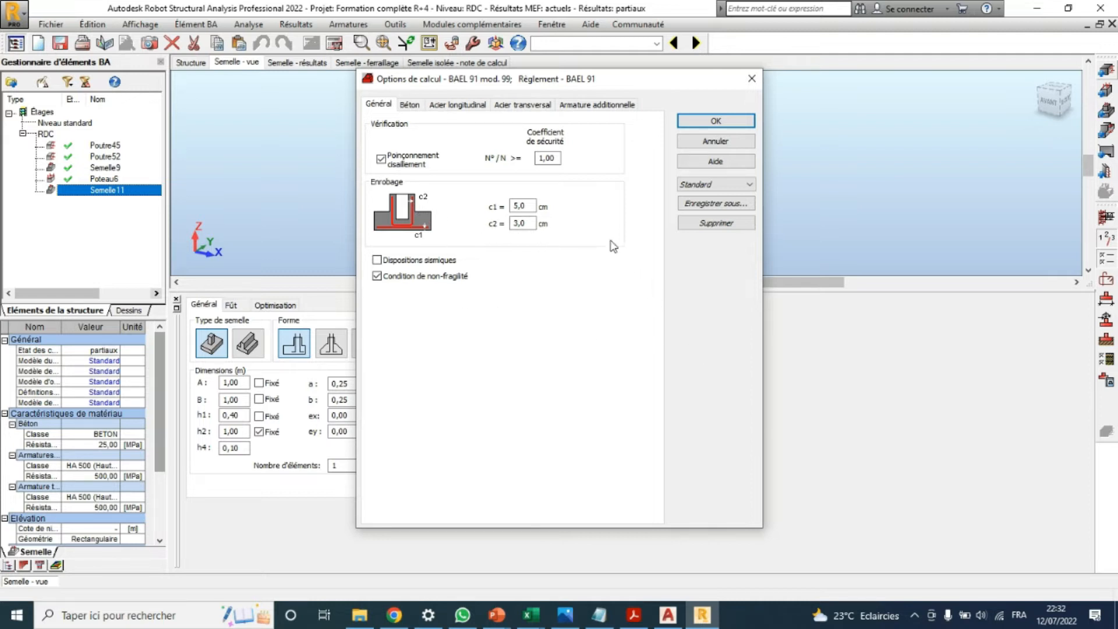
pyautogui.click(411, 106)
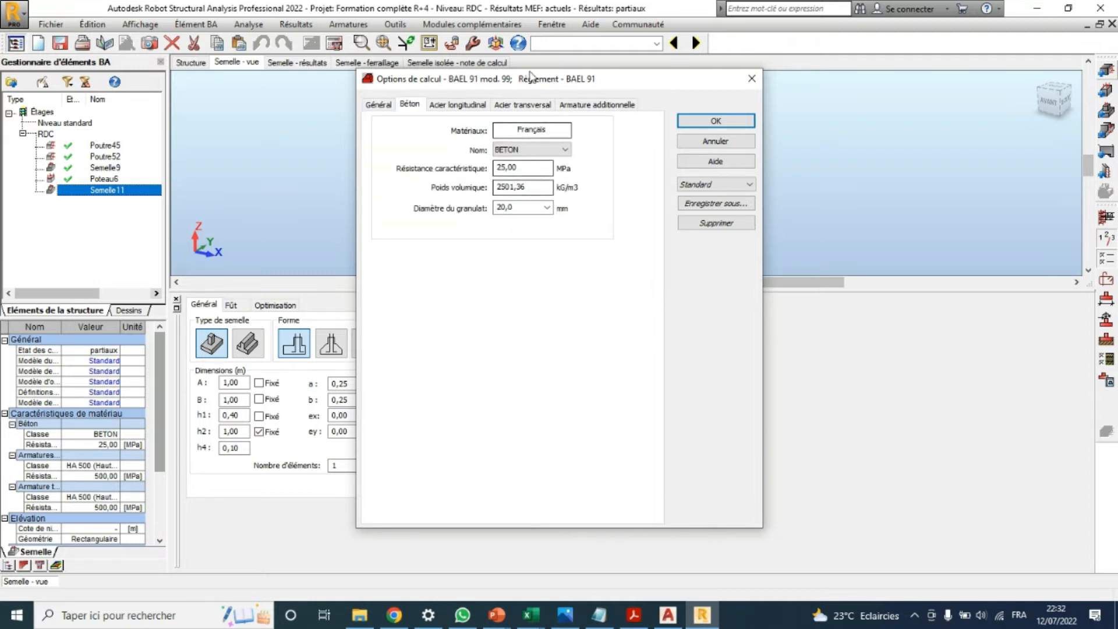
pyautogui.click(564, 150)
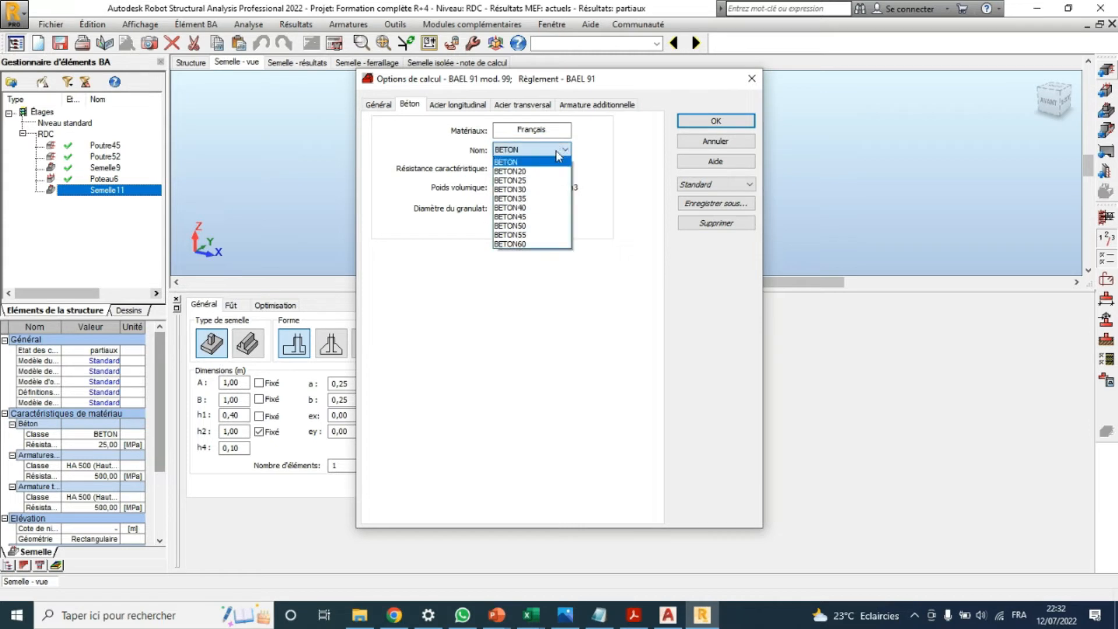
pyautogui.click(539, 181)
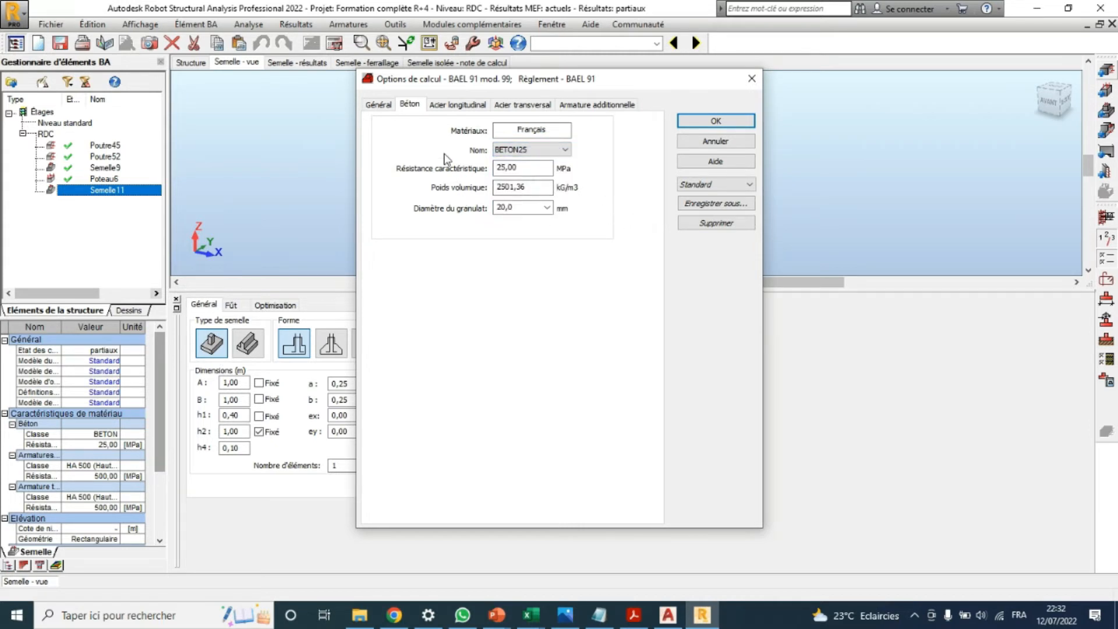
# Limit the allowed longitudinal steel bars to diameters 12, 14 and 16 mm
pyautogui.click(453, 106)
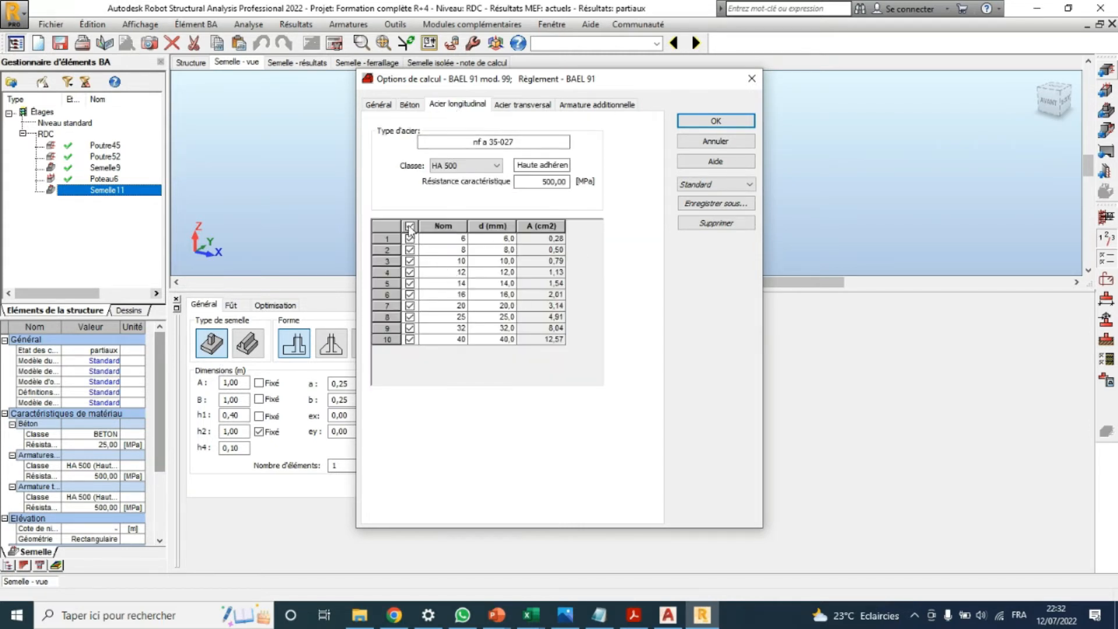
pyautogui.click(410, 272)
pyautogui.click(410, 283)
pyautogui.click(410, 295)
# Limit the transverse steel bars to diameters 6 and 8 mm, check the additional reinforcement and accept the calculation options
pyautogui.click(525, 106)
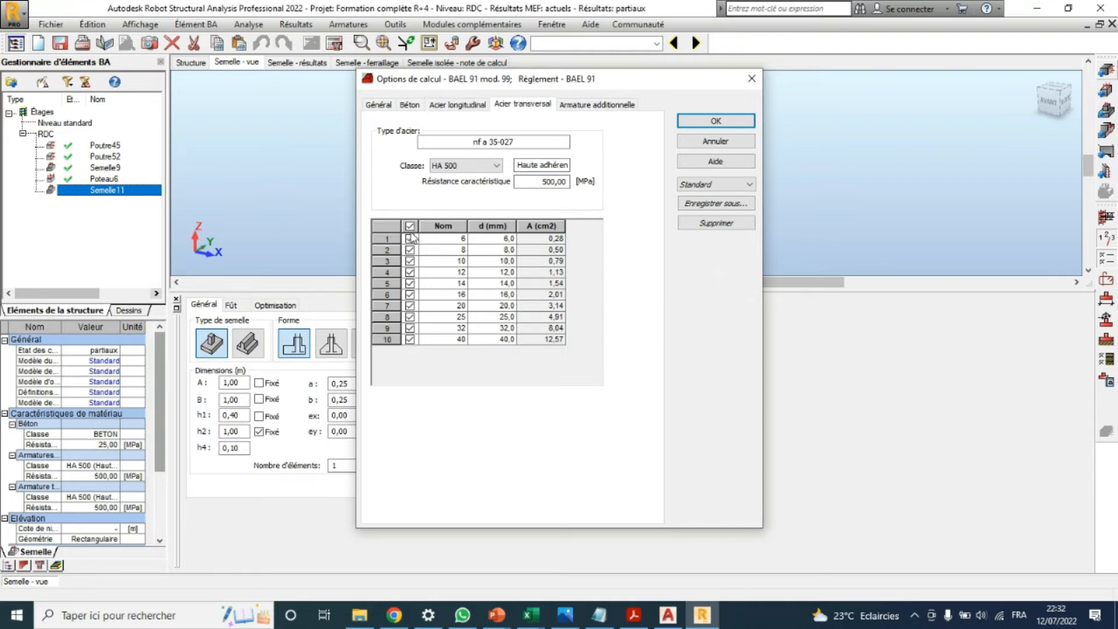
pyautogui.click(410, 226)
pyautogui.click(410, 239)
pyautogui.click(410, 250)
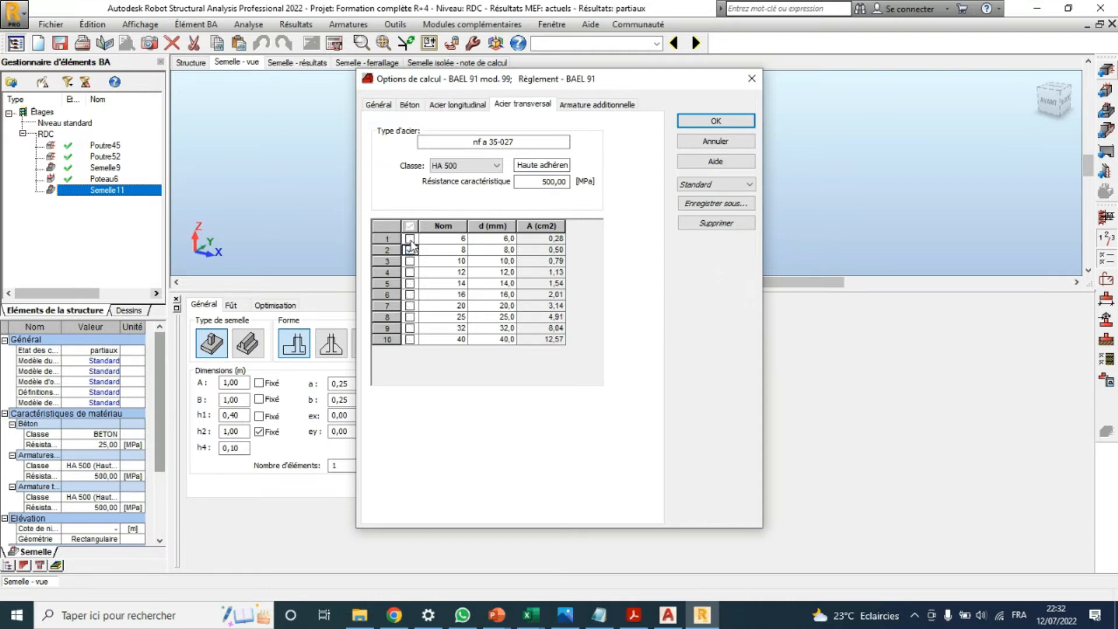
pyautogui.click(624, 105)
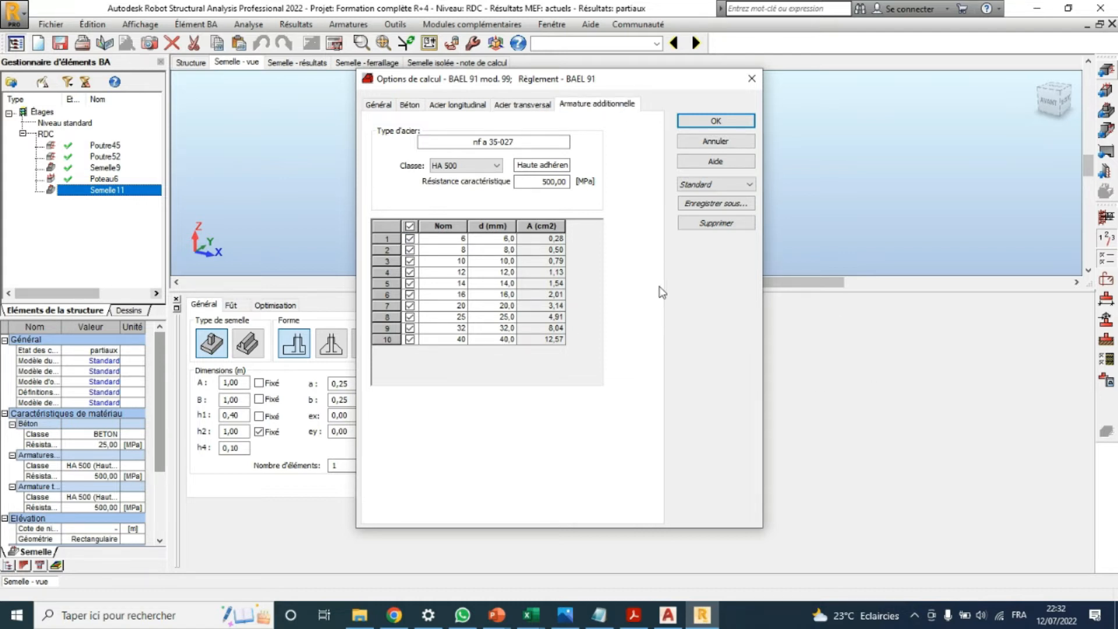
pyautogui.click(737, 122)
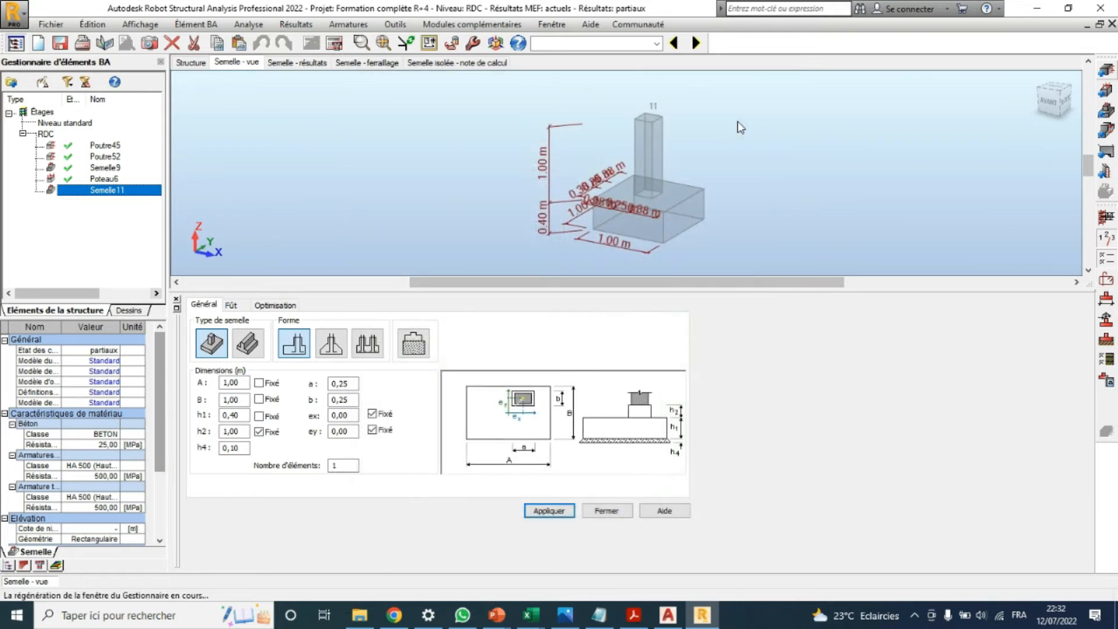
# In the reinforcement layout settings, try a bar diameter of 12 for the footing's first layer and restore it to Auto
pyautogui.click(1108, 289)
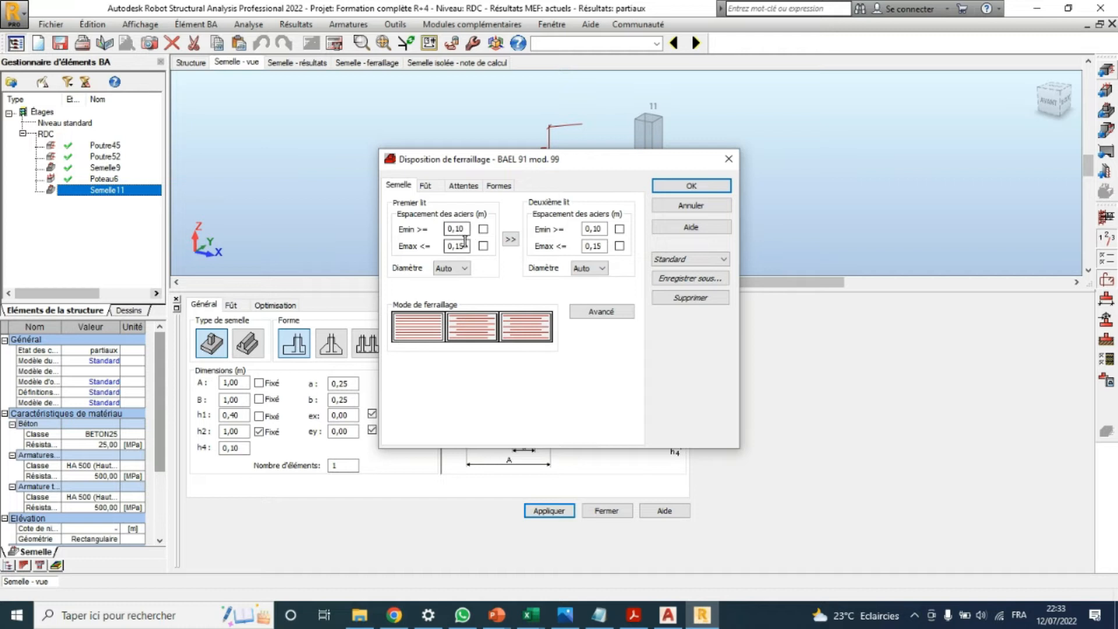
pyautogui.click(466, 269)
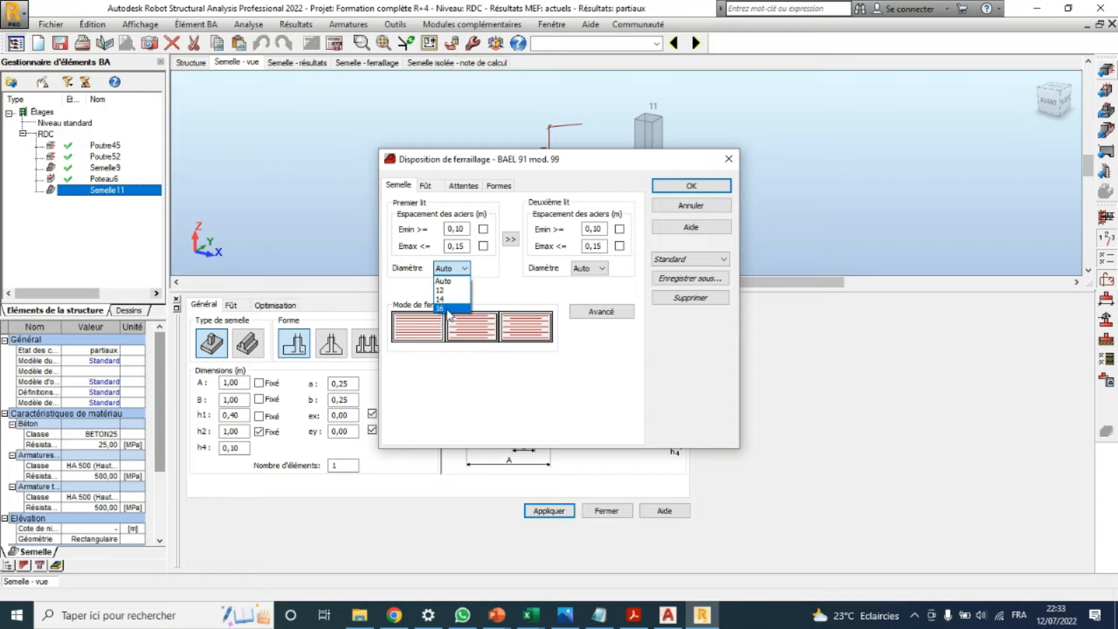
pyautogui.click(448, 290)
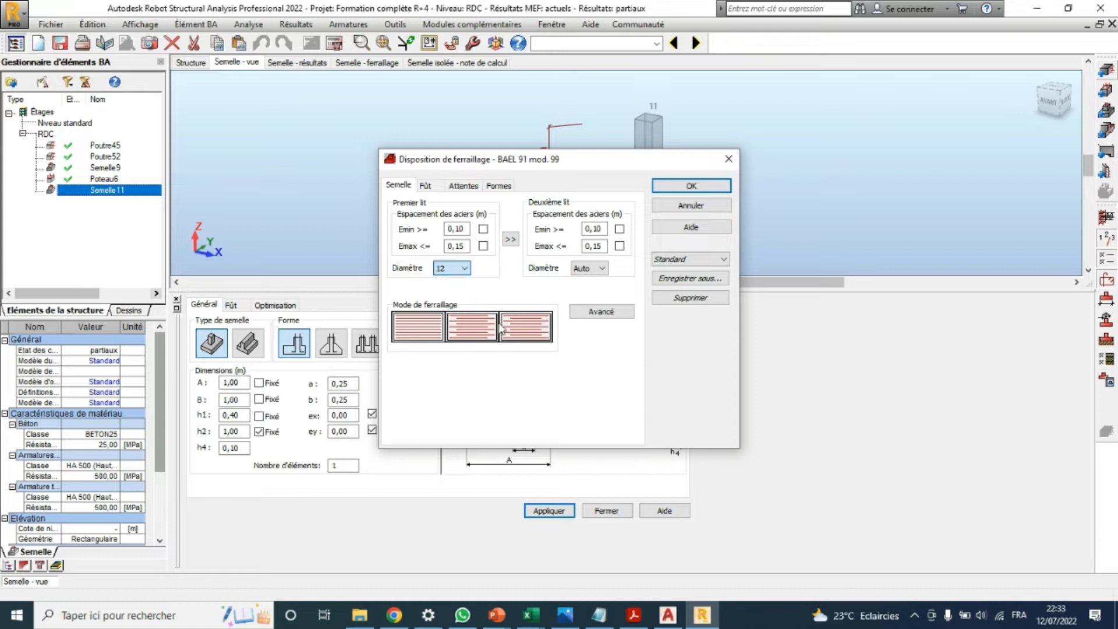
pyautogui.click(465, 270)
pyautogui.click(447, 280)
# Check the footing's reinforcement mode and its advanced options for upper bars and reinforcement type, keeping the current choices
pyautogui.click(425, 185)
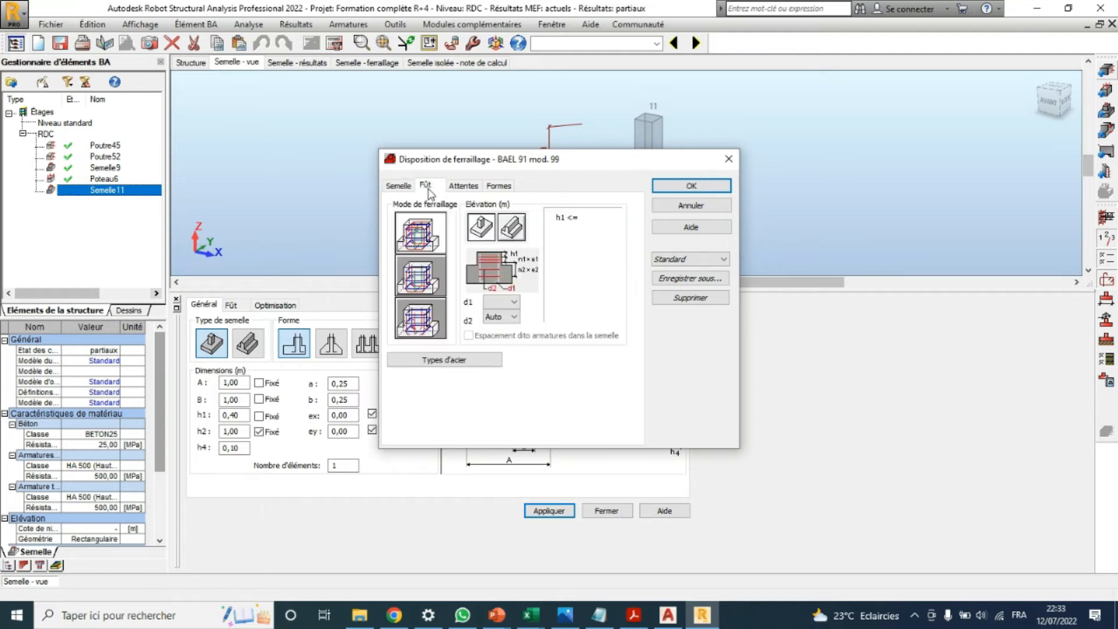
pyautogui.click(402, 187)
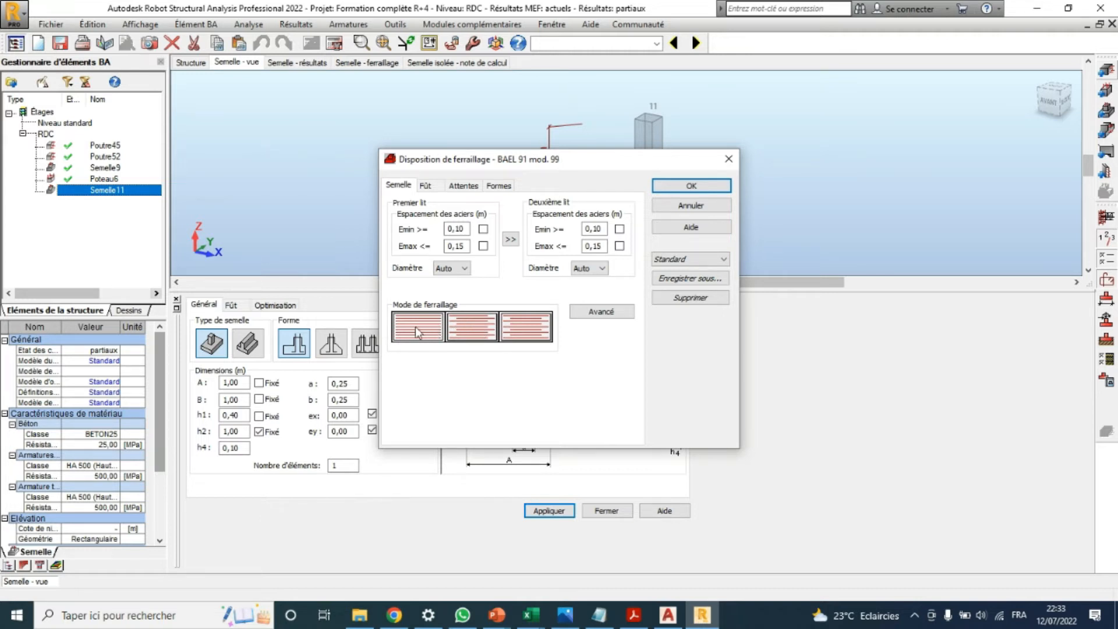
pyautogui.click(601, 312)
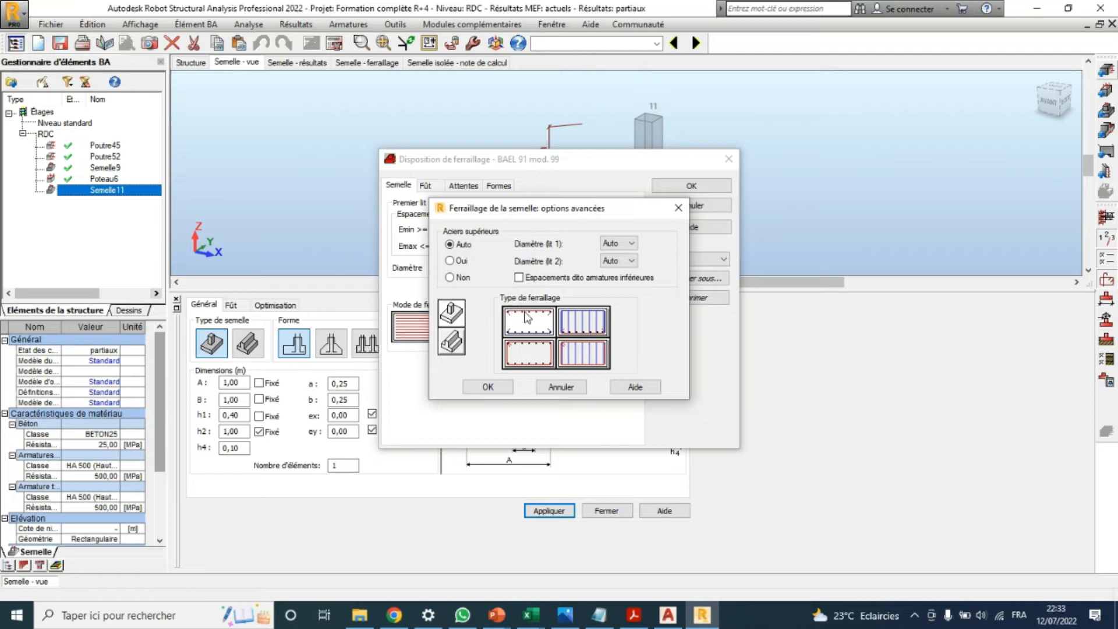
pyautogui.click(488, 387)
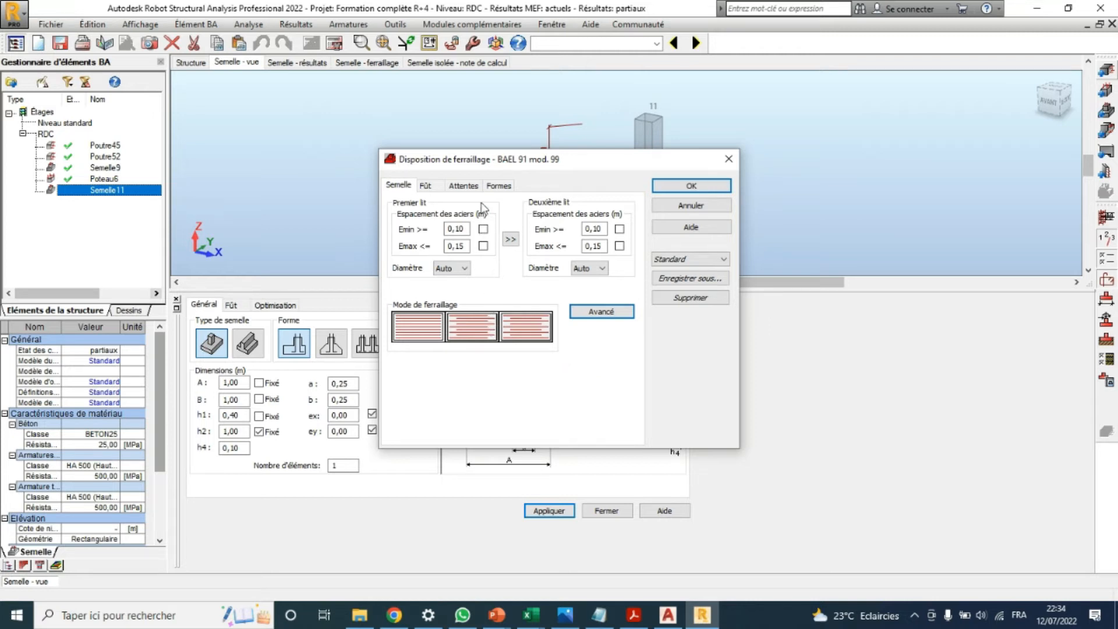
# Review the pier, dowel and bar shape settings, keep the main bar's left hook at 135 degrees, and accept the reinforcement layout
pyautogui.click(424, 186)
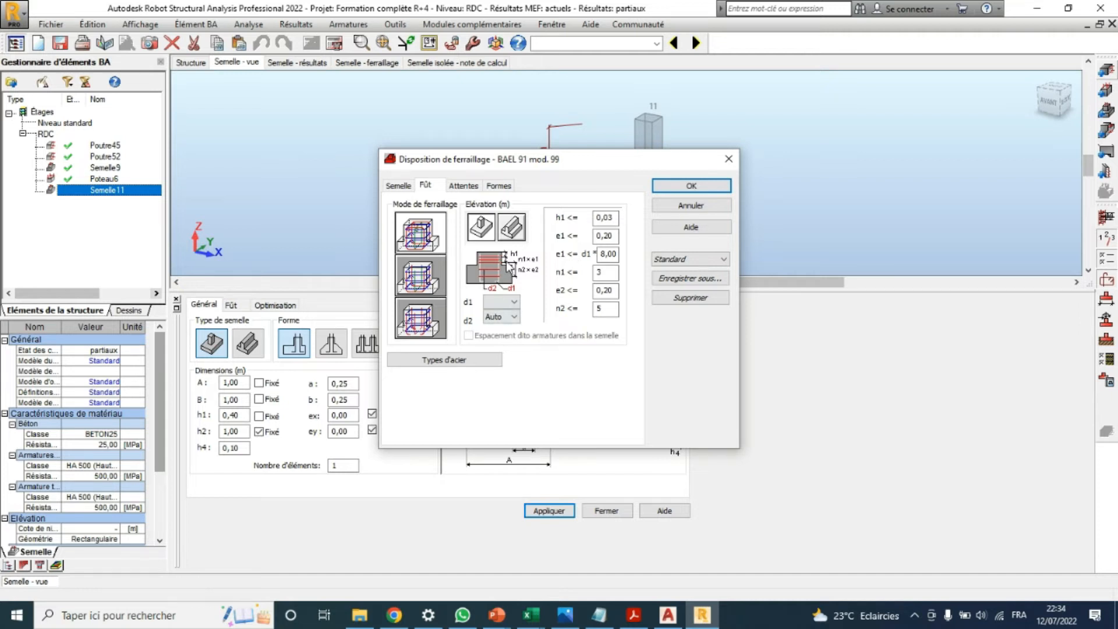
pyautogui.click(463, 186)
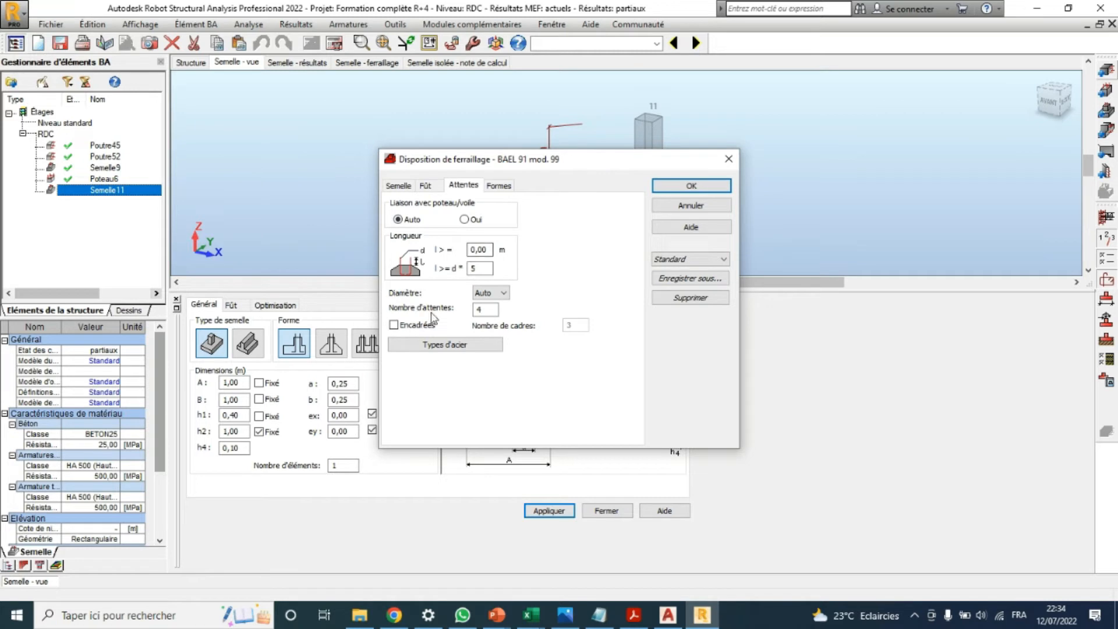
pyautogui.click(480, 269)
pyautogui.click(499, 186)
pyautogui.click(525, 309)
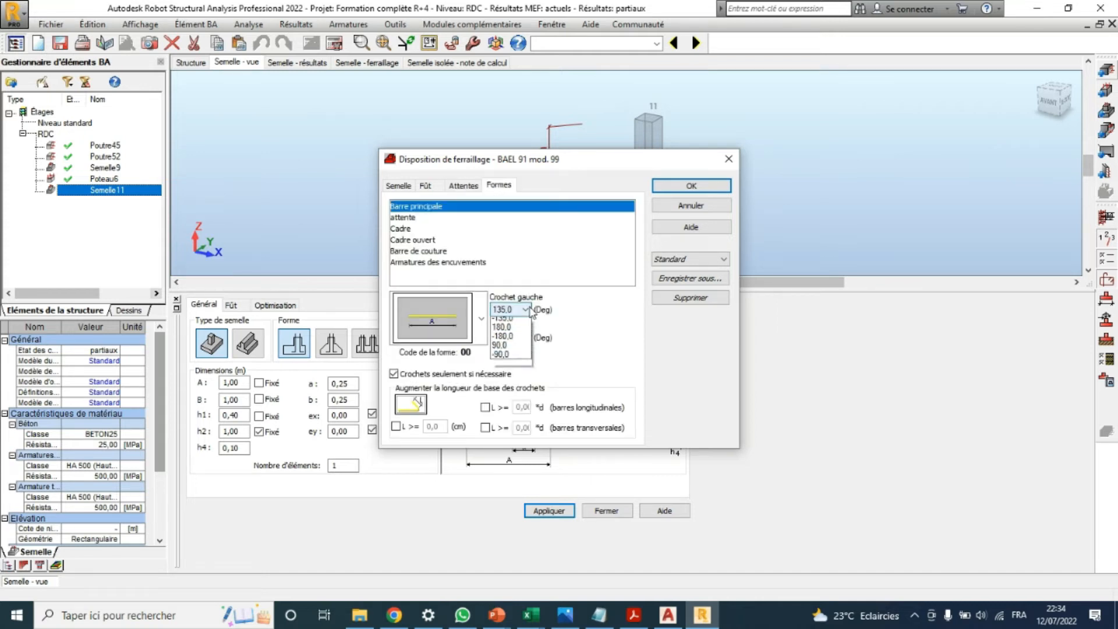
pyautogui.click(525, 313)
pyautogui.click(525, 313)
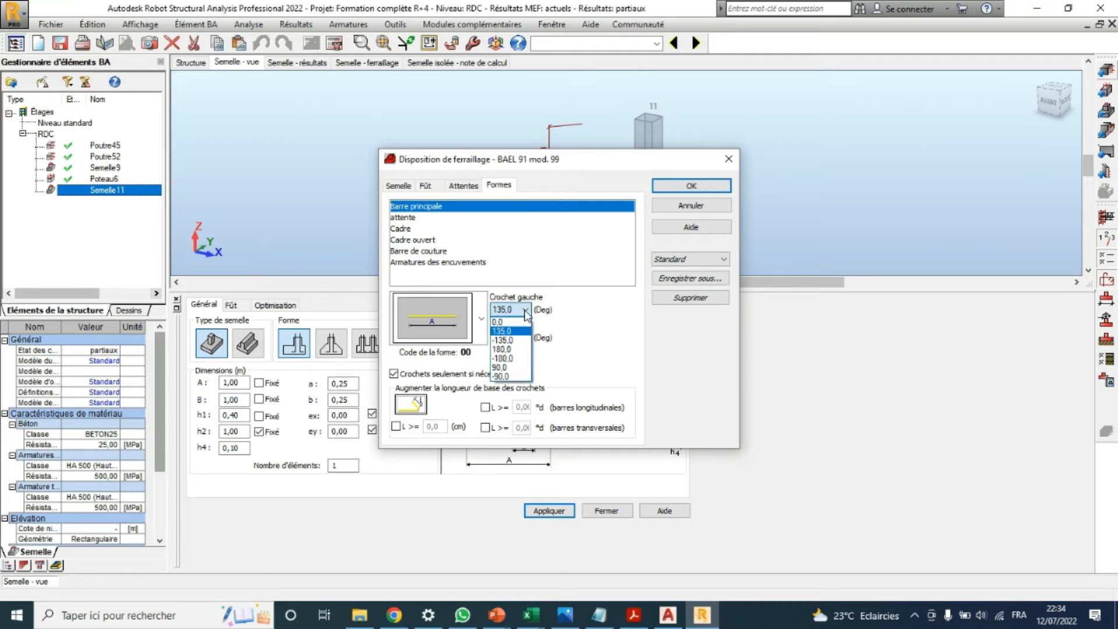
pyautogui.click(516, 340)
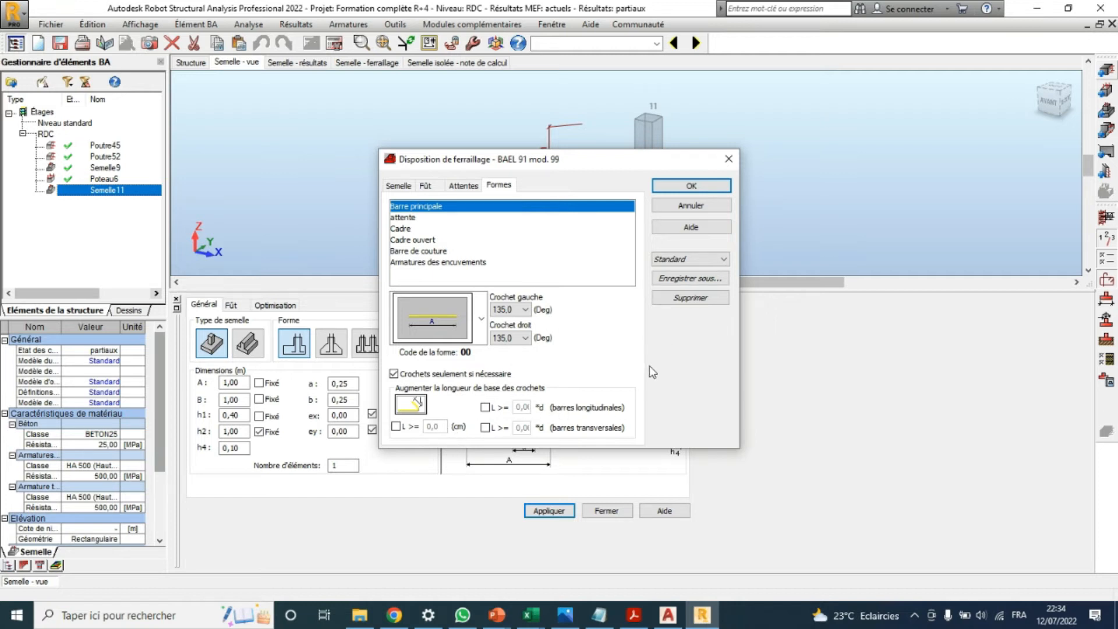
pyautogui.click(704, 188)
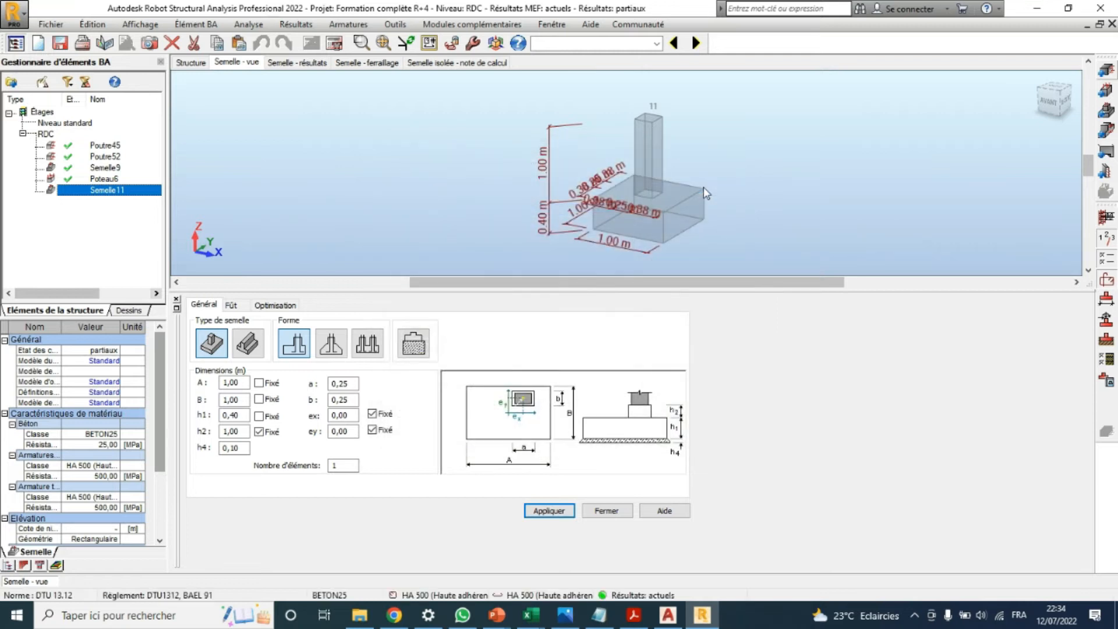
# Examine the soil parameters under the footing and the soil database without changing them
pyautogui.click(1106, 341)
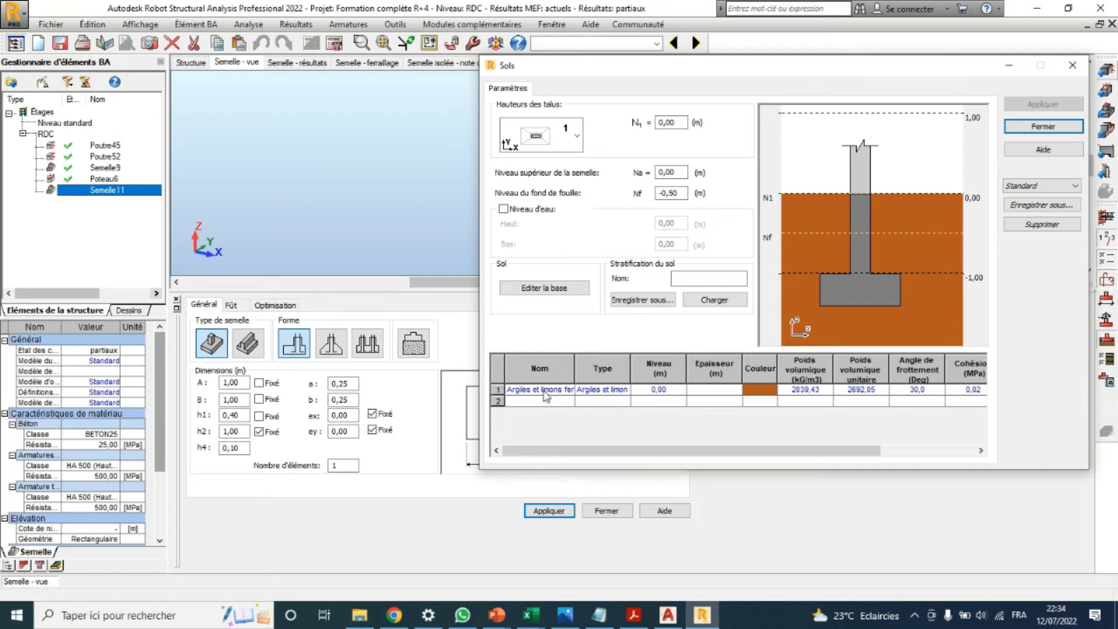
pyautogui.click(552, 289)
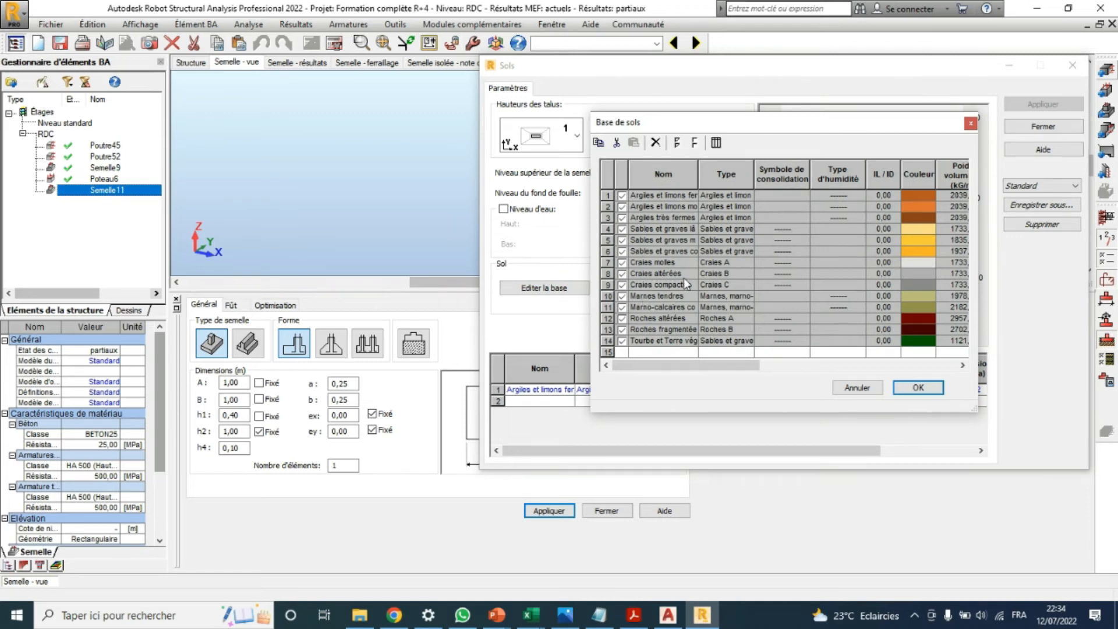
pyautogui.click(919, 387)
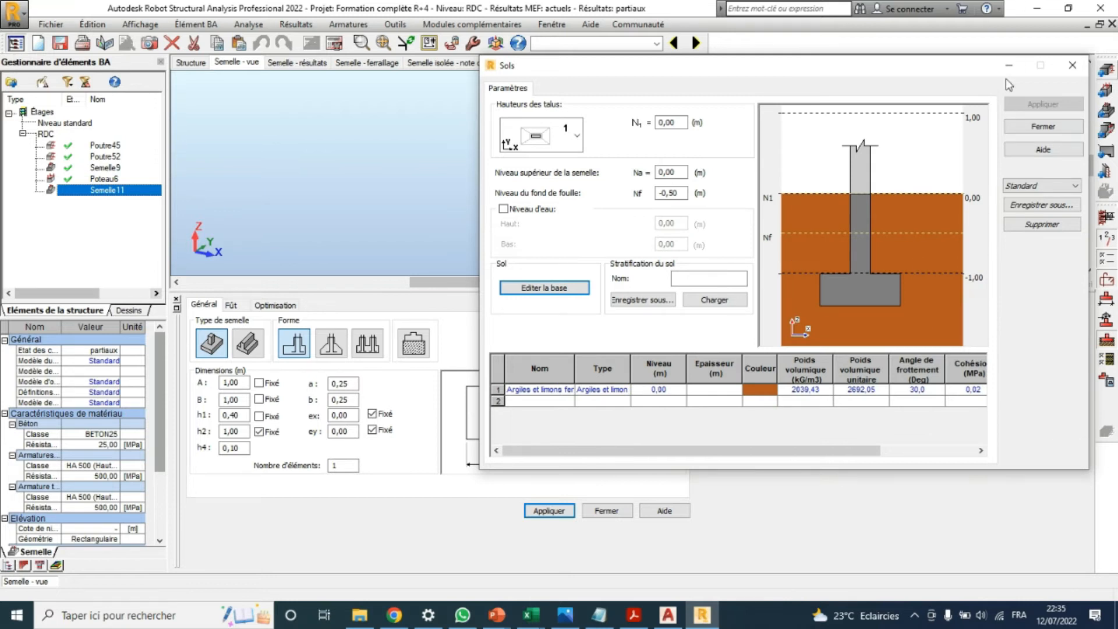
pyautogui.click(1073, 64)
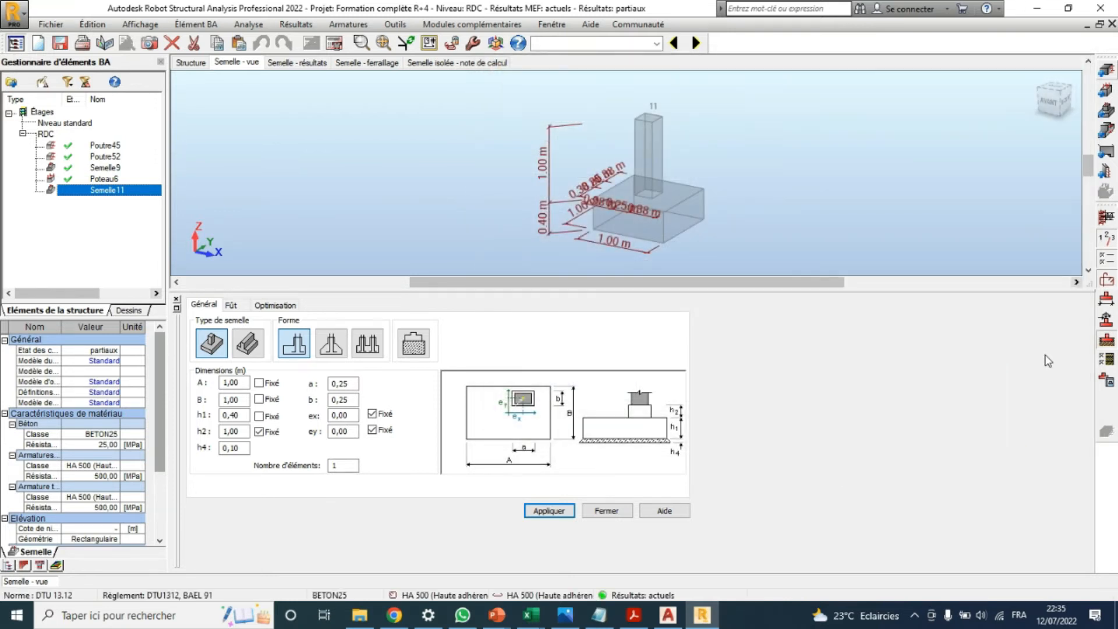
# In the geotechnical options, set the pressuremeter stress to ELS with qu 0,2 MPa, and calculate the footing
pyautogui.click(1107, 358)
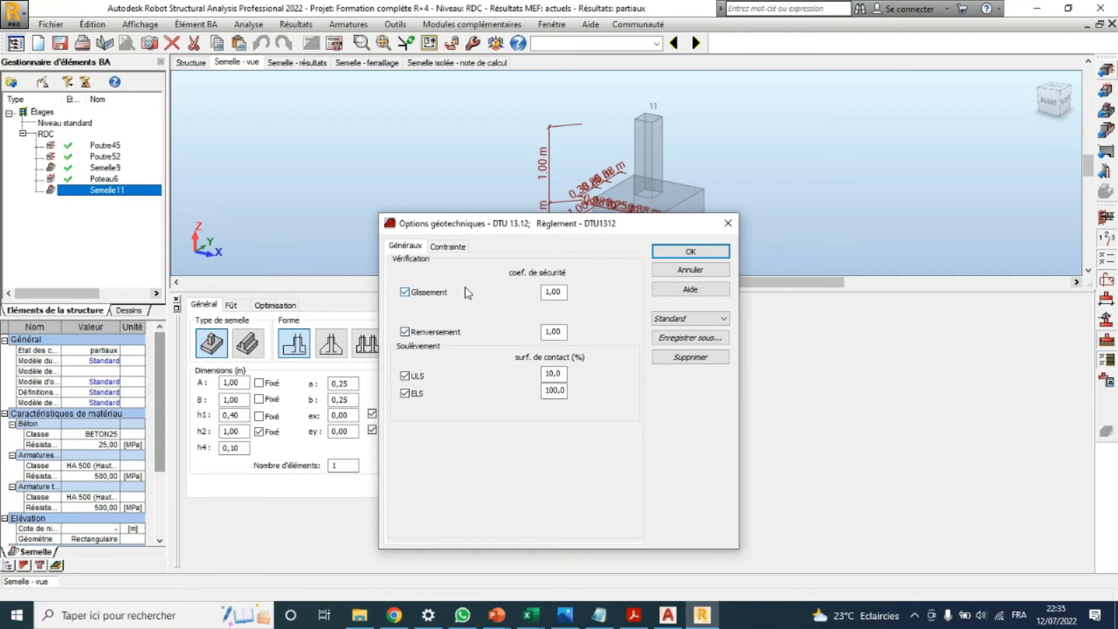
pyautogui.click(447, 248)
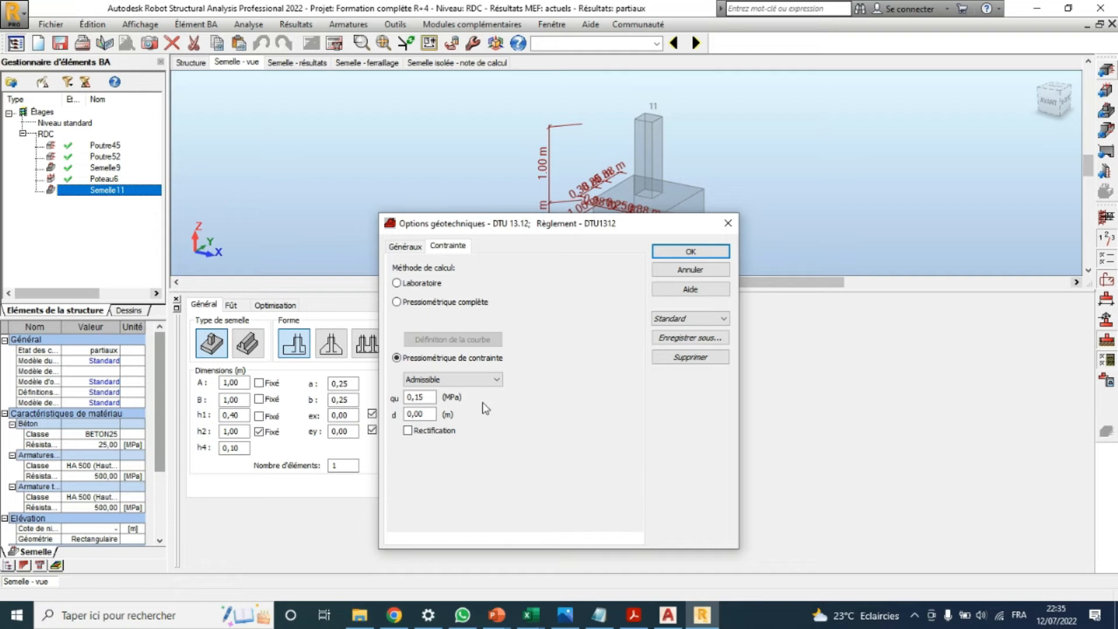
pyautogui.click(496, 381)
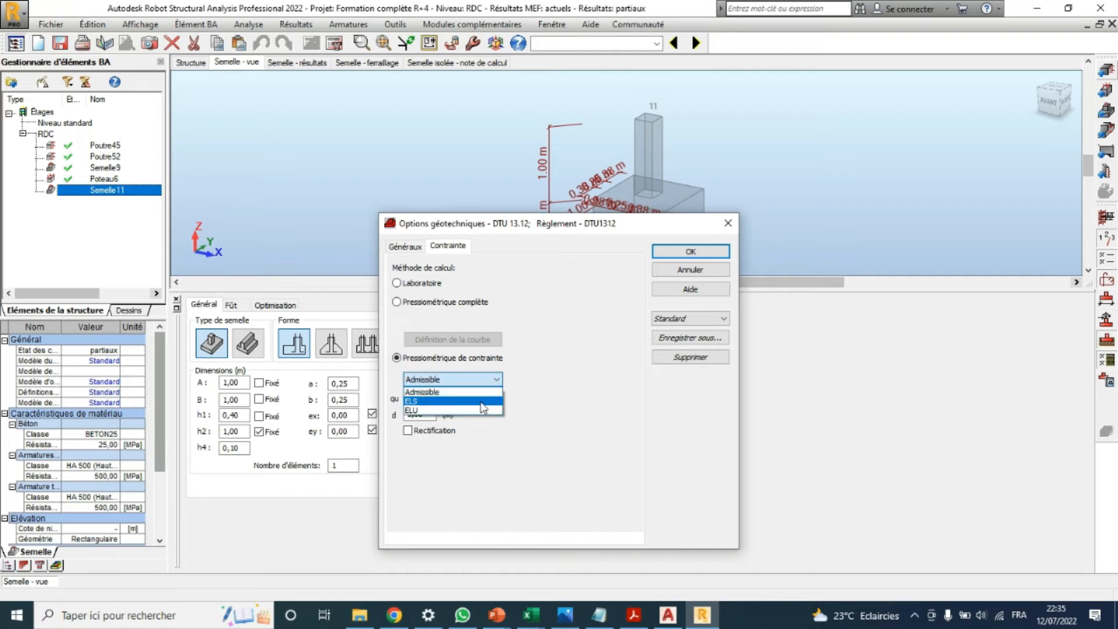
pyautogui.click(485, 402)
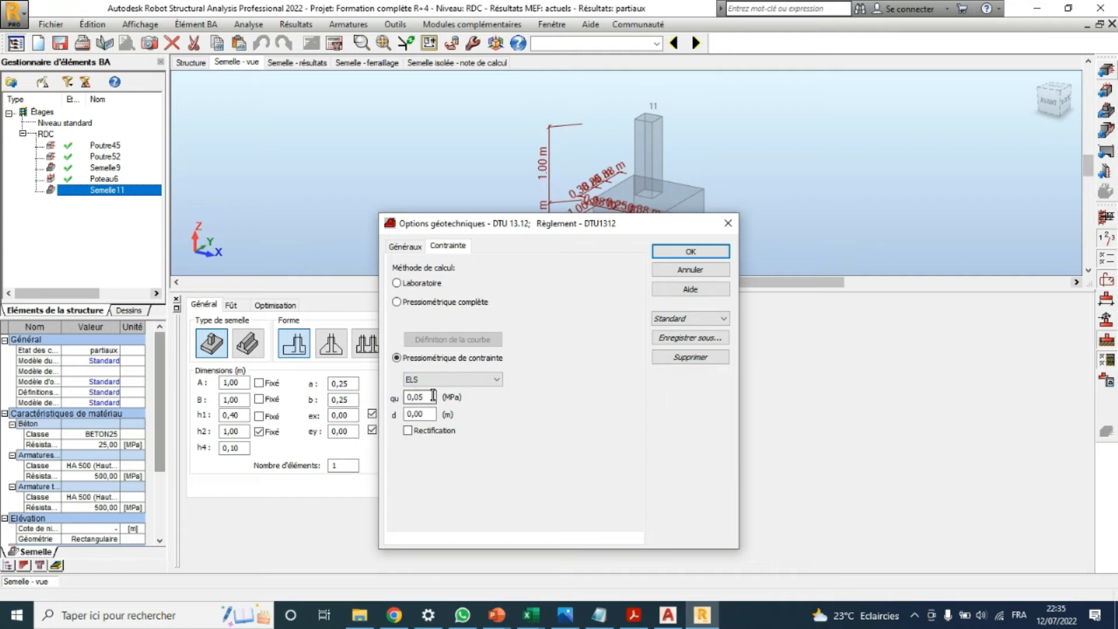
pyautogui.moveTo(433, 396); pyautogui.dragTo(396, 396)
pyautogui.write('0,2')
pyautogui.click(702, 254)
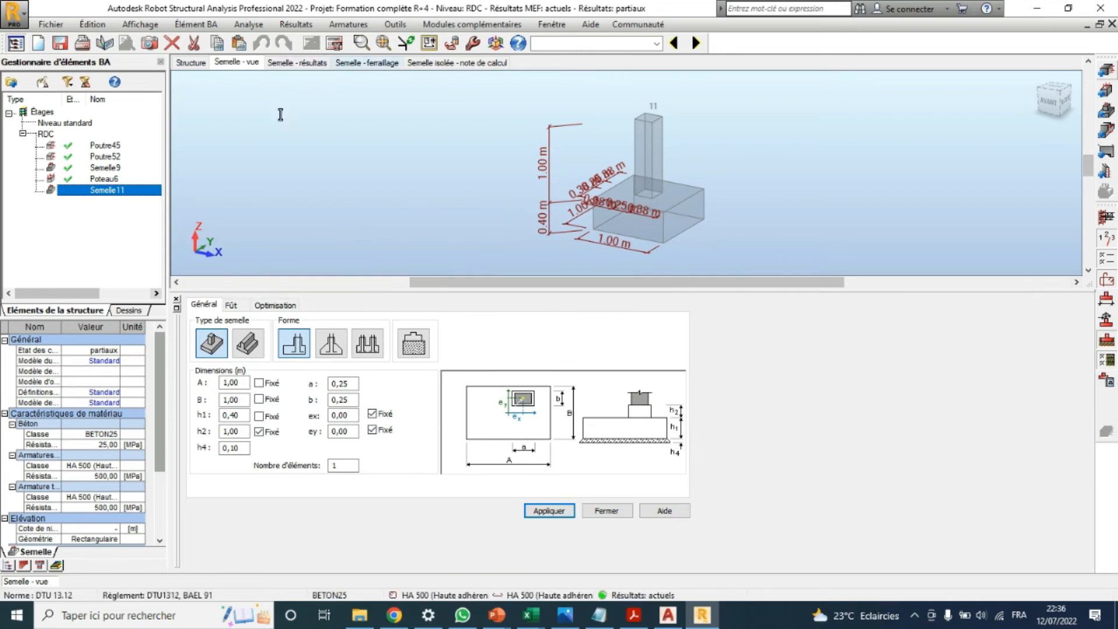
pyautogui.click(334, 44)
pyautogui.click(611, 371)
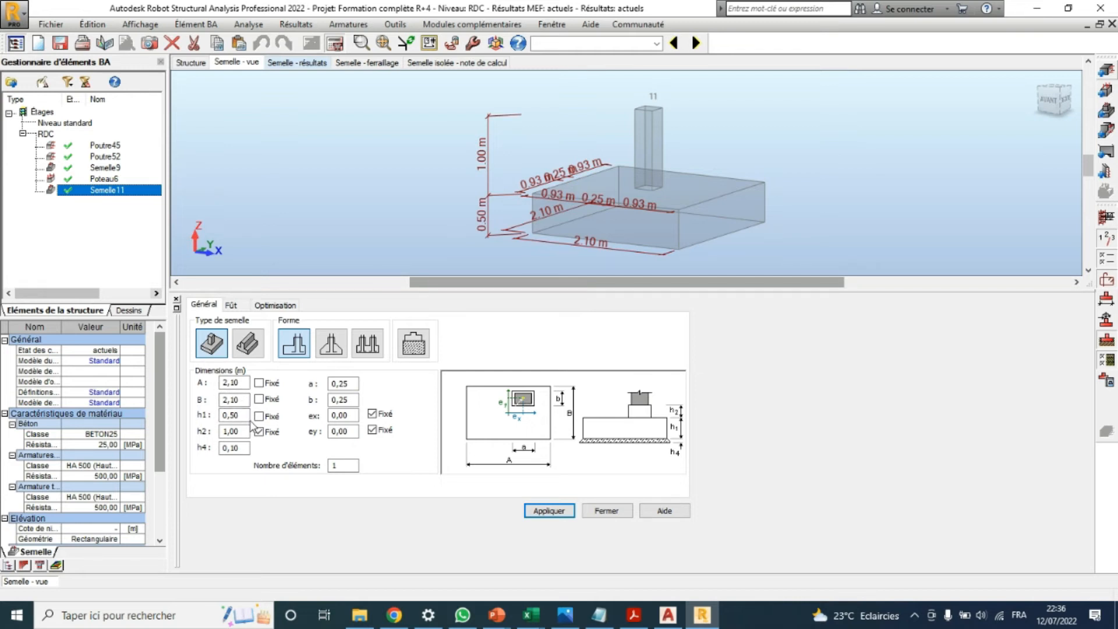
# Set the footing's pier height h2 to 0,80 m
pyautogui.click(244, 415)
pyautogui.doubleClick(233, 432)
pyautogui.write('0,')
pyautogui.write('80')
pyautogui.doubleClick(235, 415)
pyautogui.moveTo(237, 414); pyautogui.dragTo(228, 411)
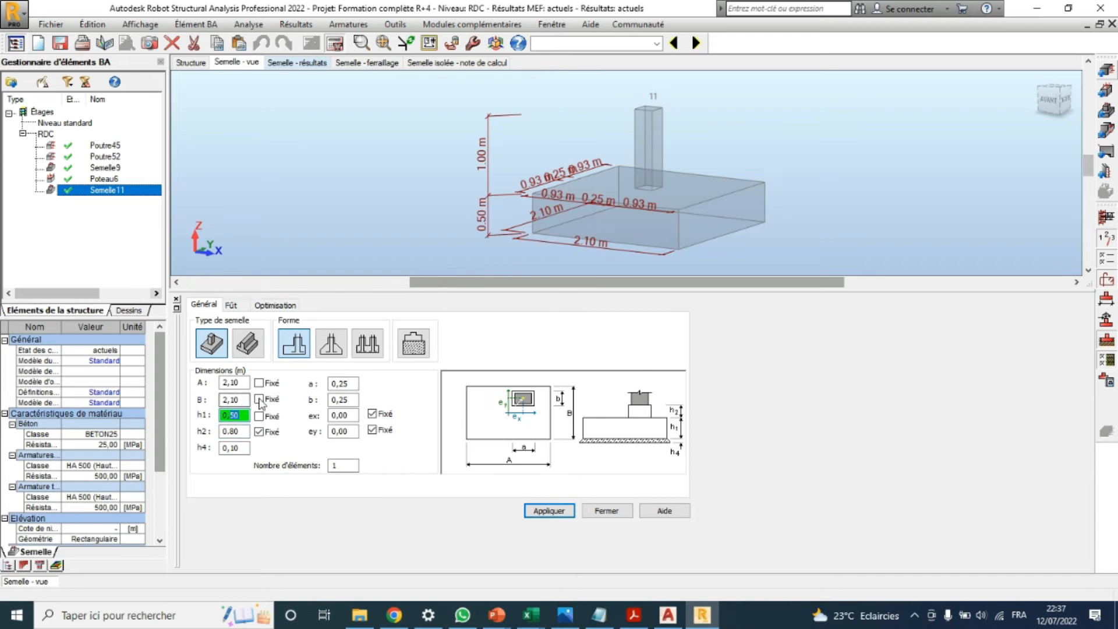
# Set the footing plan dimensions to B 1,50 m and A 1,80 m, fix both and apply the geometry
pyautogui.moveTo(244, 399); pyautogui.dragTo(210, 392)
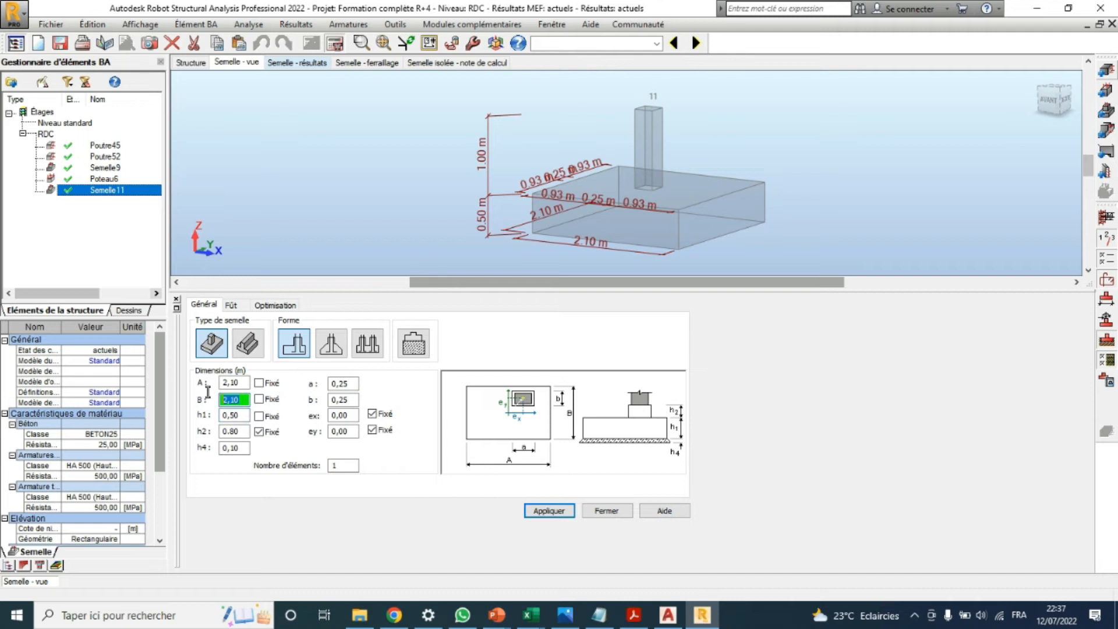
pyautogui.write('1')
pyautogui.moveTo(247, 383); pyautogui.dragTo(221, 383)
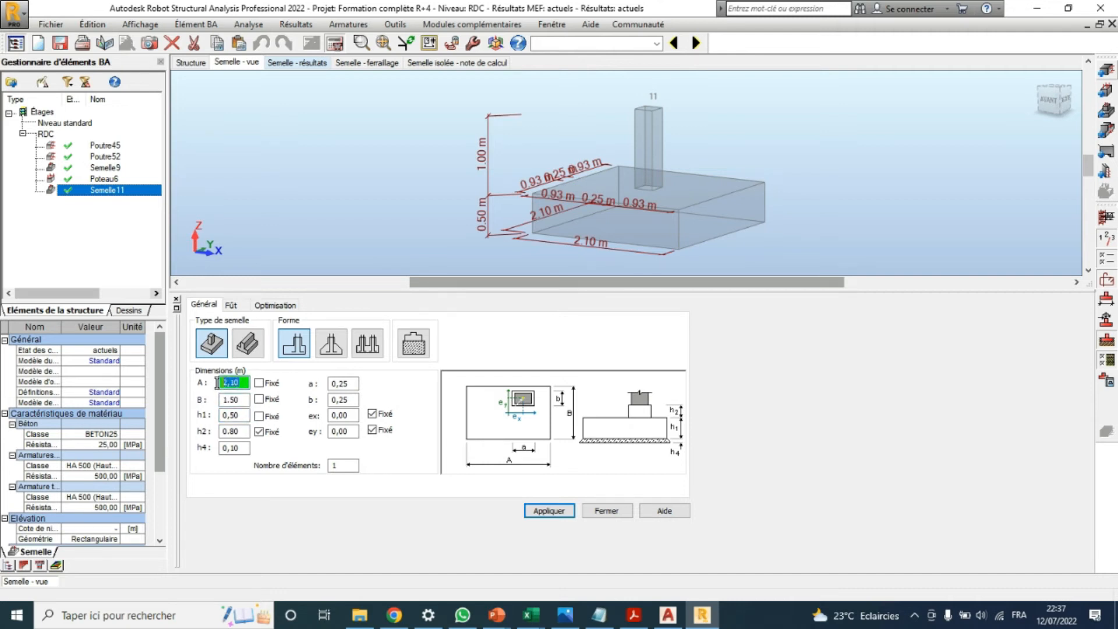
pyautogui.write('1.8')
pyautogui.click(227, 400)
pyautogui.doubleClick(228, 399)
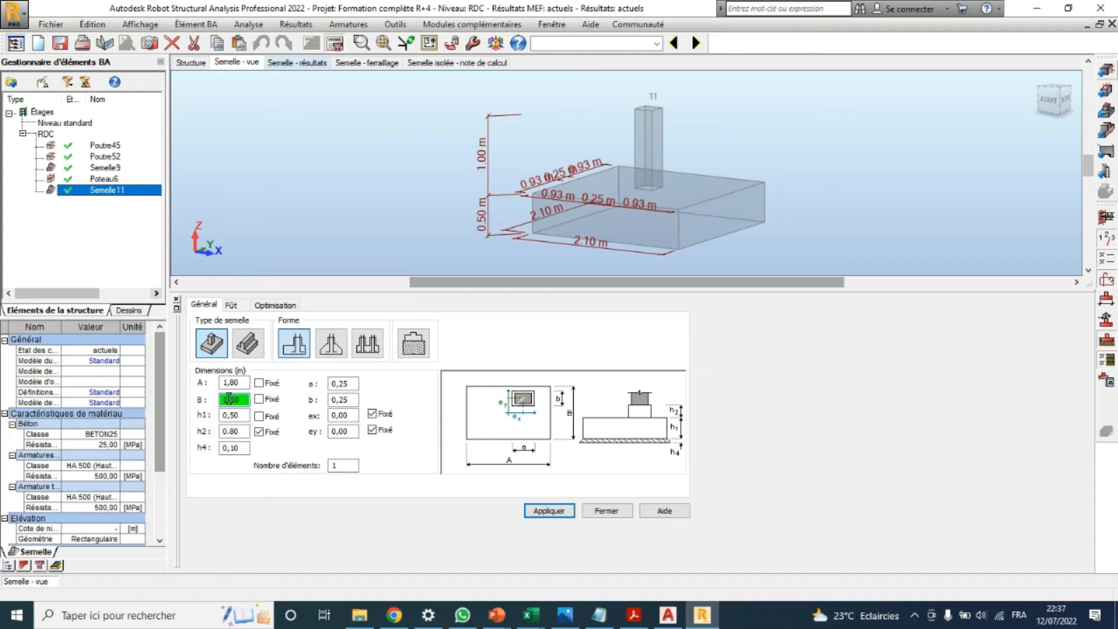
pyautogui.click(259, 400)
pyautogui.click(259, 383)
pyautogui.click(542, 511)
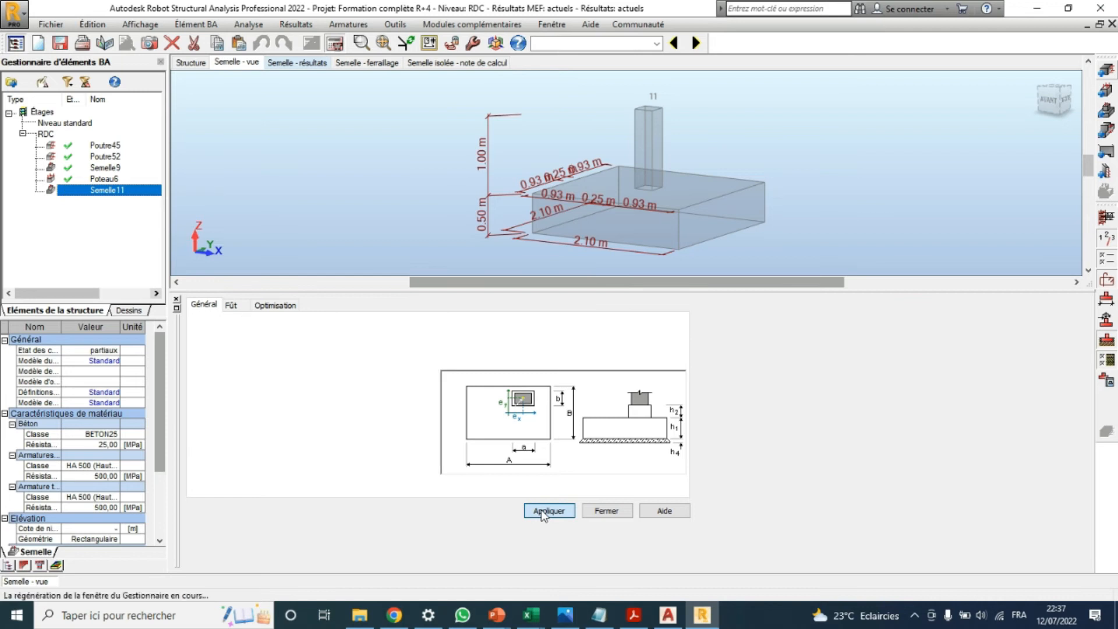
# Try to calculate the footing with the fixed plan dimensions A and B
pyautogui.click(335, 43)
pyautogui.click(608, 370)
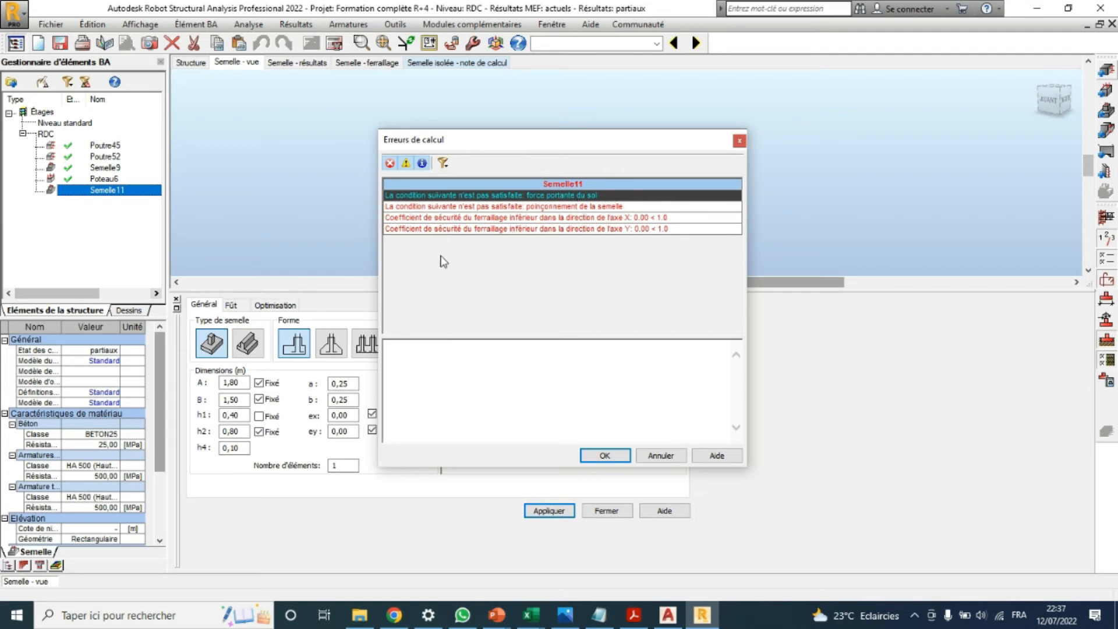
pyautogui.click(605, 453)
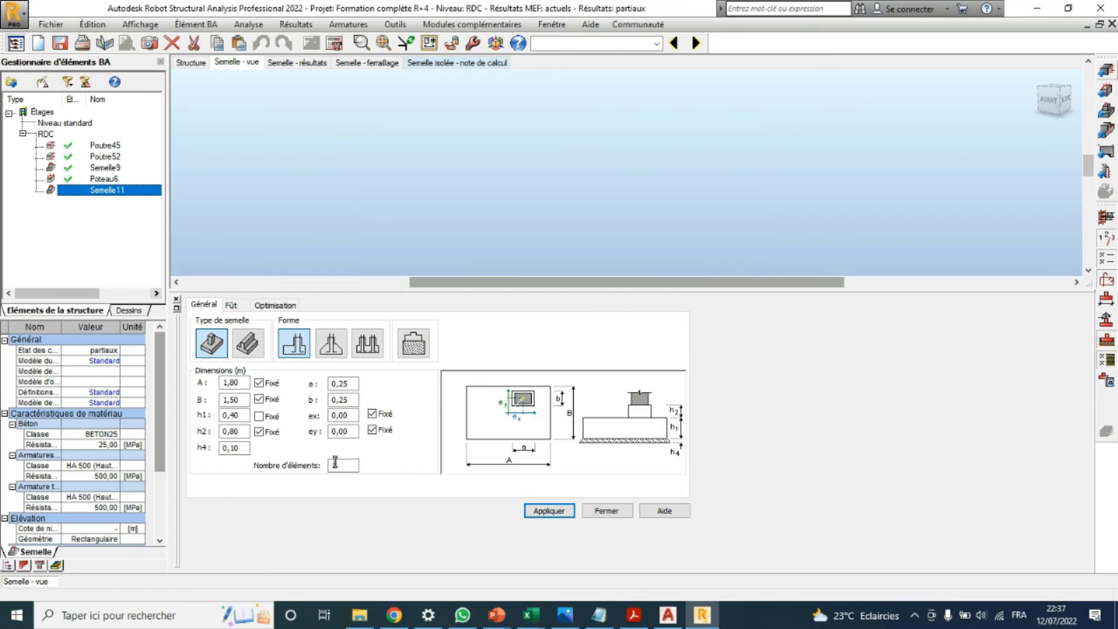
# Set the footing's B to 1,80 m and its thickness h1 to 0,60 m, apply the geometry and try the calculation again
pyautogui.click(259, 400)
pyautogui.doubleClick(227, 400)
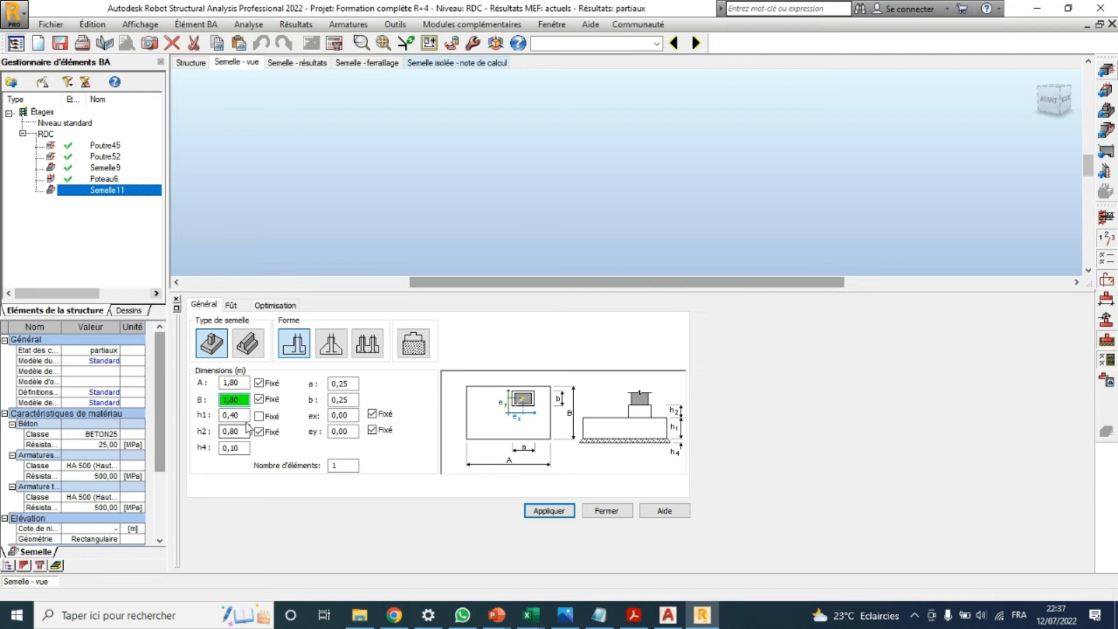
pyautogui.doubleClick(233, 415)
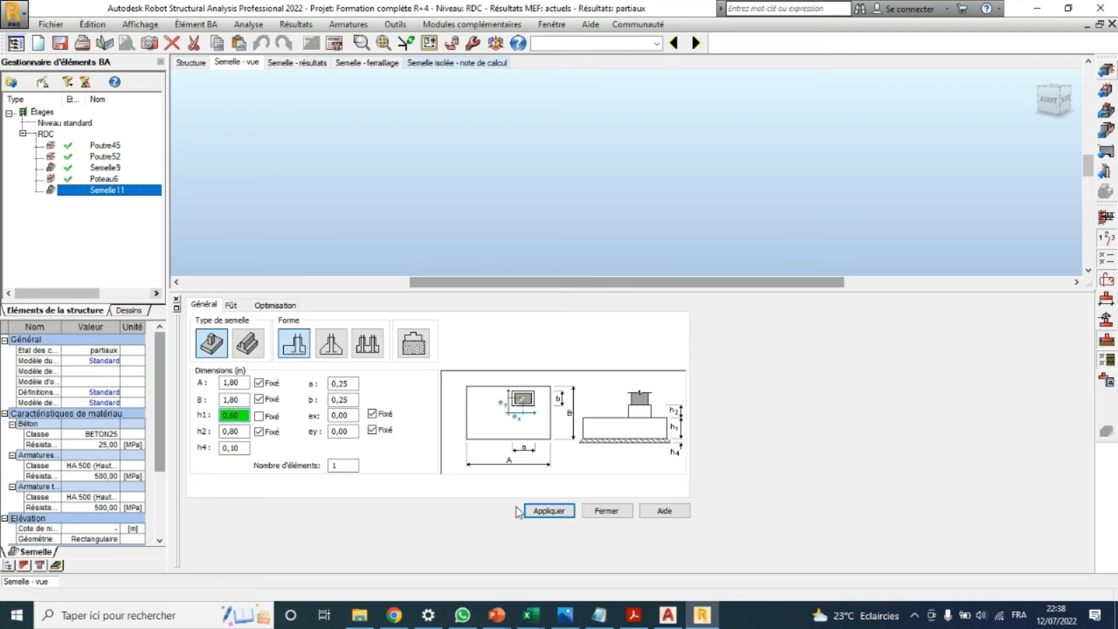
pyautogui.click(561, 513)
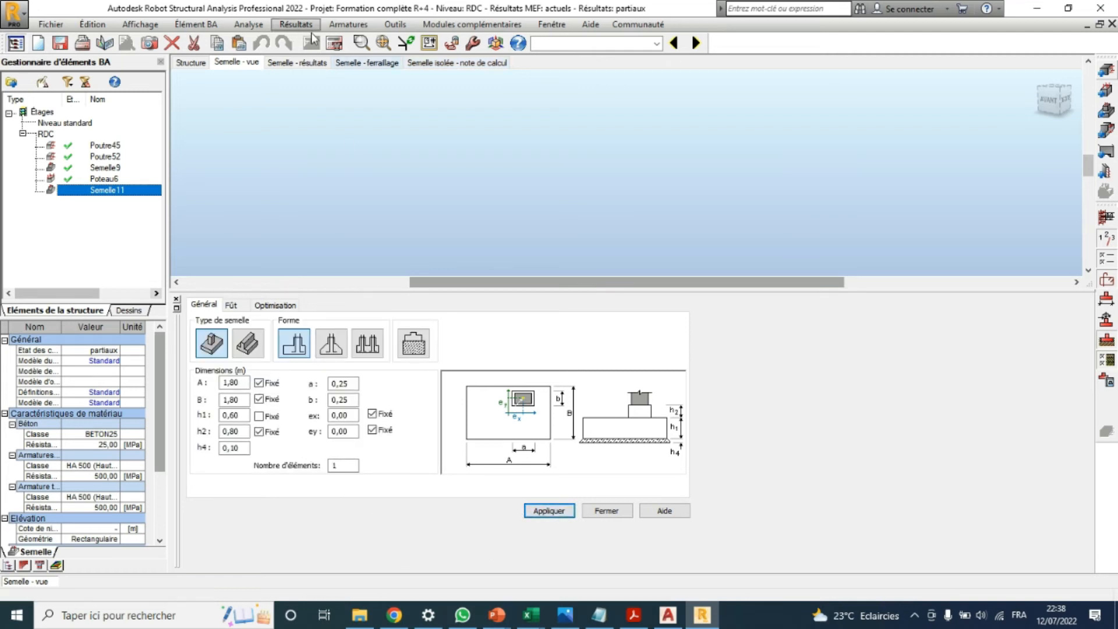
pyautogui.click(336, 45)
pyautogui.click(609, 370)
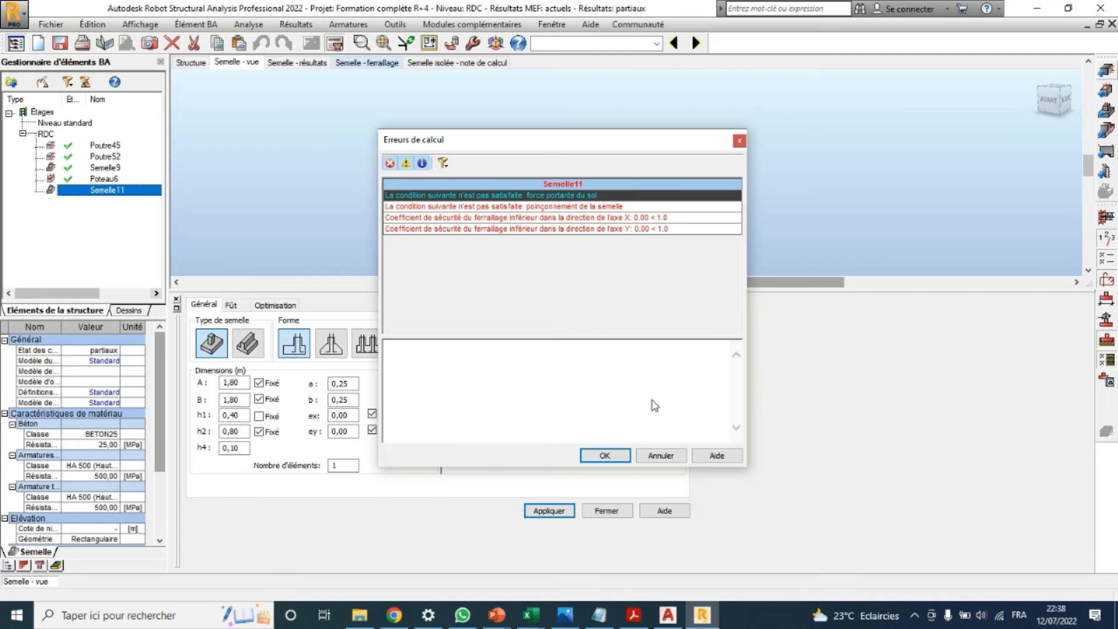
pyautogui.click(600, 456)
# Release the fixed state of dimensions A and B, apply it and recalculate the footing
pyautogui.click(259, 400)
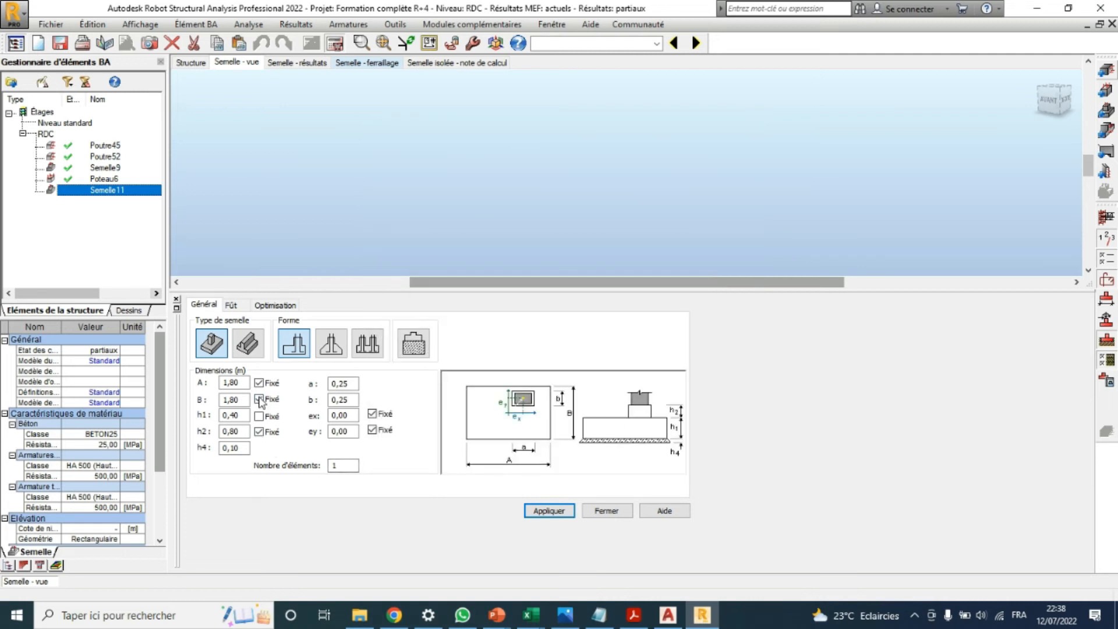
pyautogui.click(259, 384)
pyautogui.click(563, 514)
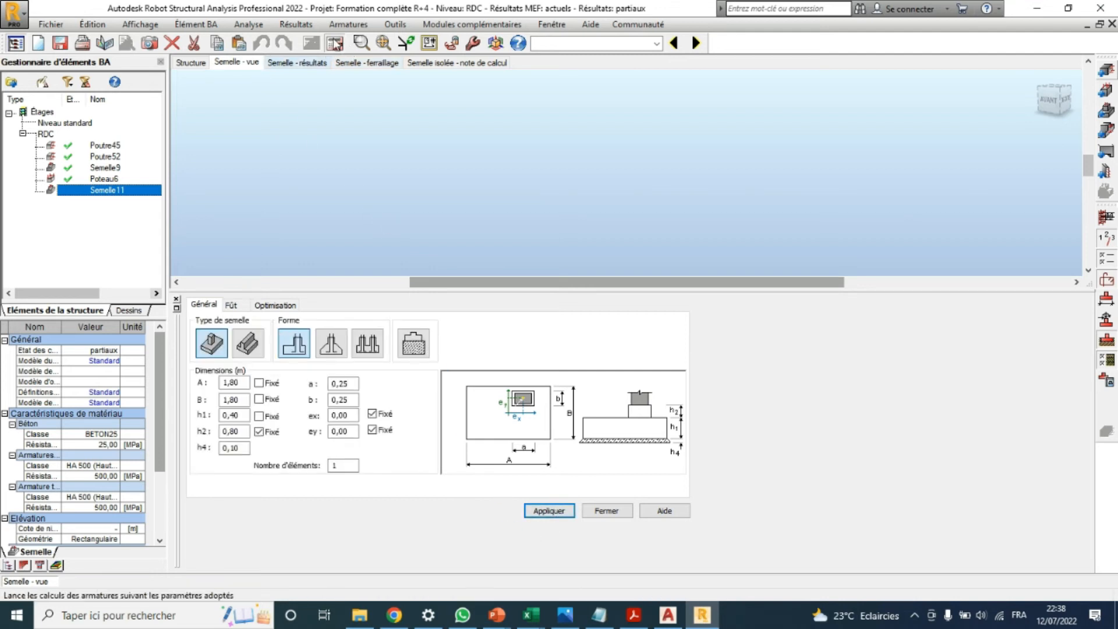
pyautogui.click(335, 43)
pyautogui.click(616, 372)
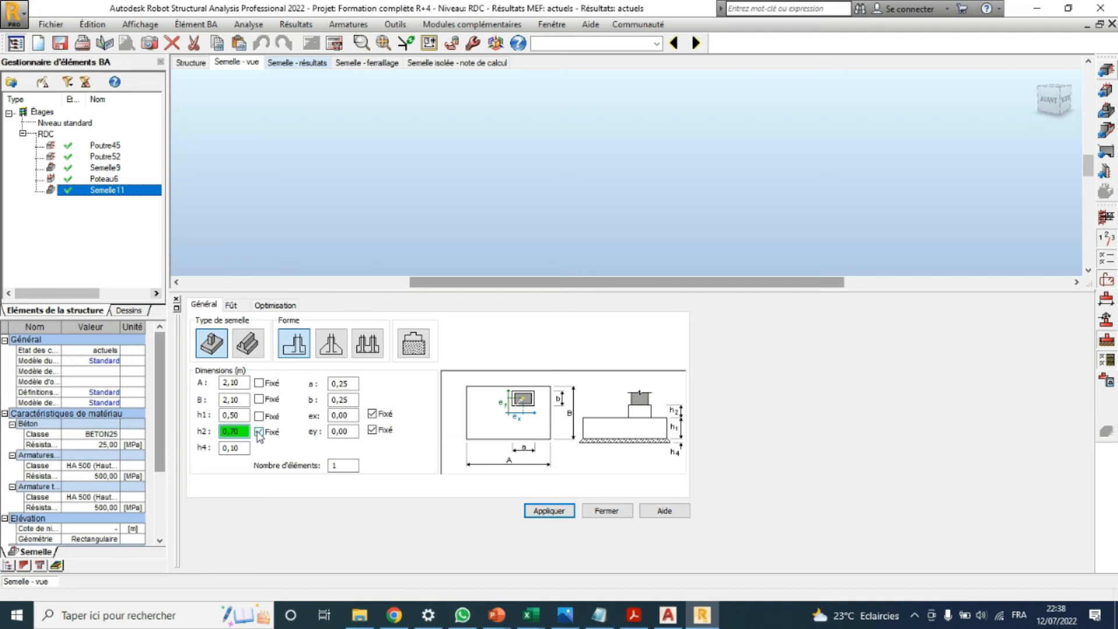
# Set the footing's pier height h2 to 0,70 m and apply the geometry
pyautogui.click(564, 511)
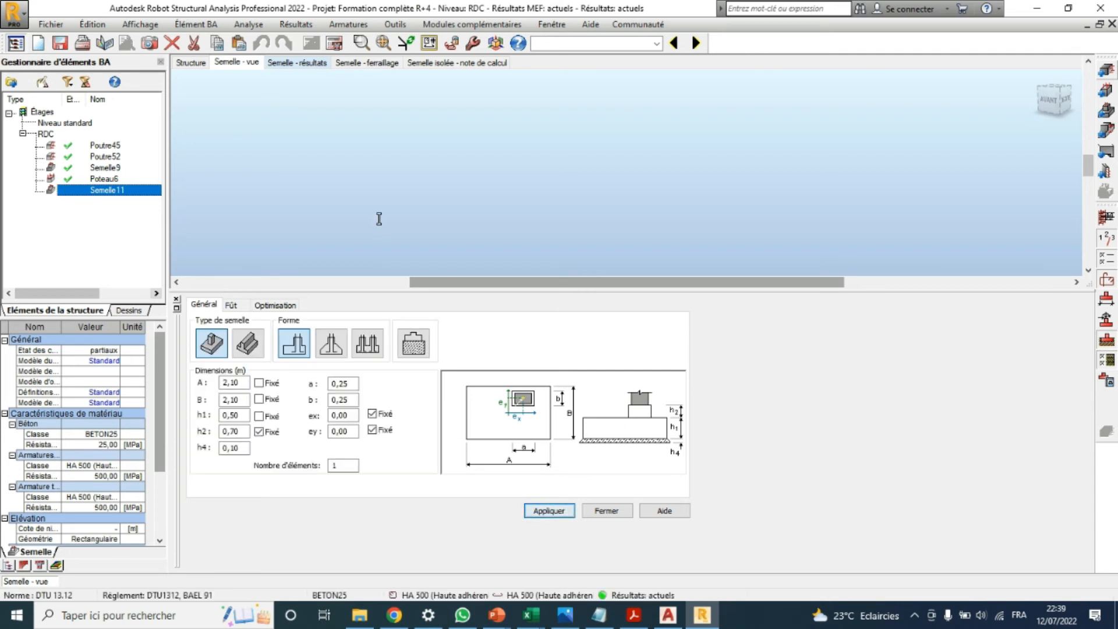
# Recalculate the footing with the new pier height and show its soil stress and stability results
pyautogui.click(334, 43)
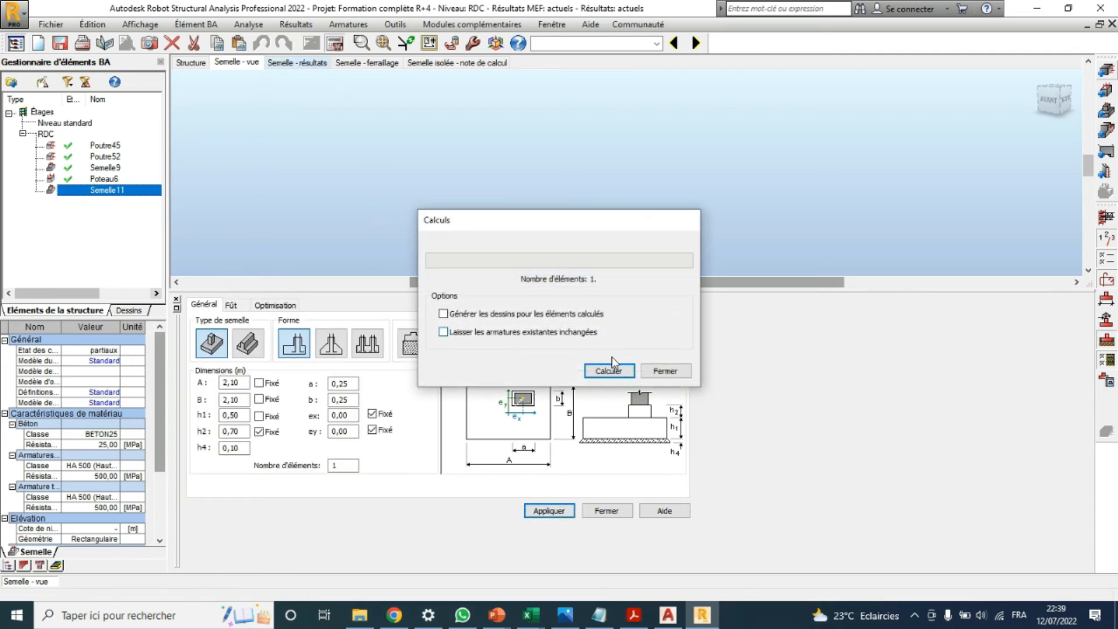
pyautogui.click(612, 370)
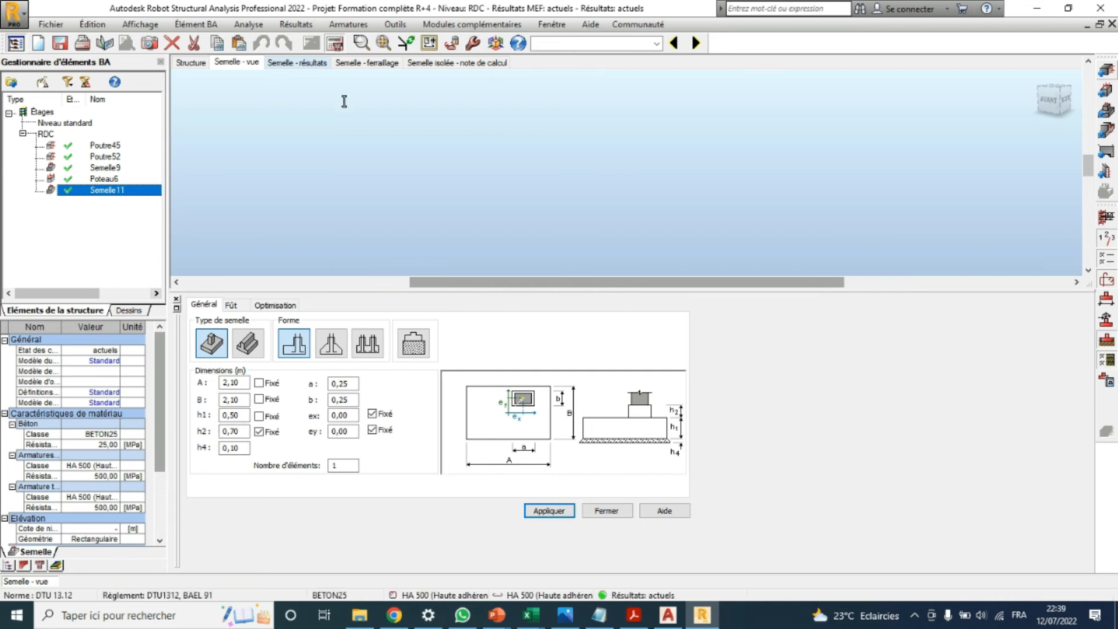
pyautogui.click(298, 64)
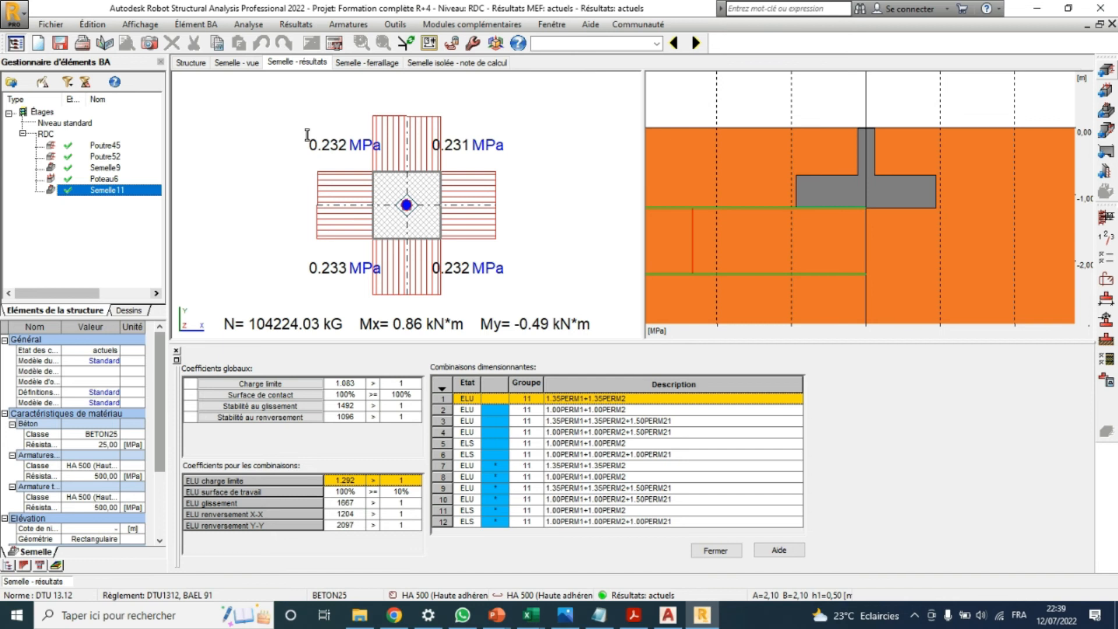
# Examine the footing's reinforcement in front, plan and 3D views, highlighting the bottom mesh bars
pyautogui.click(367, 63)
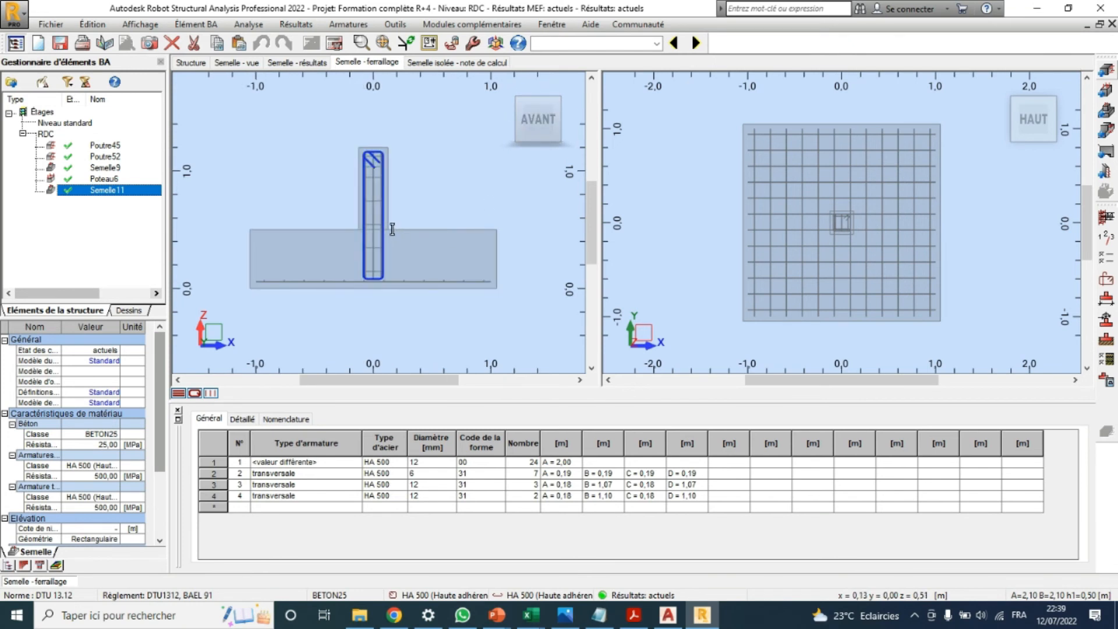
pyautogui.scroll(2, 394, 256)
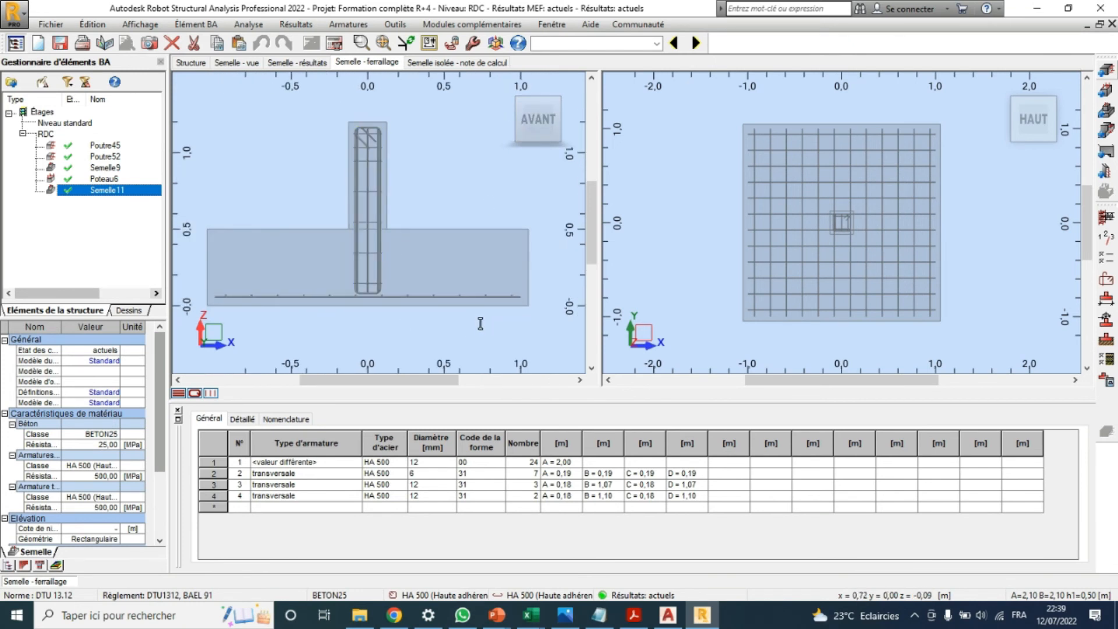
pyautogui.click(487, 307)
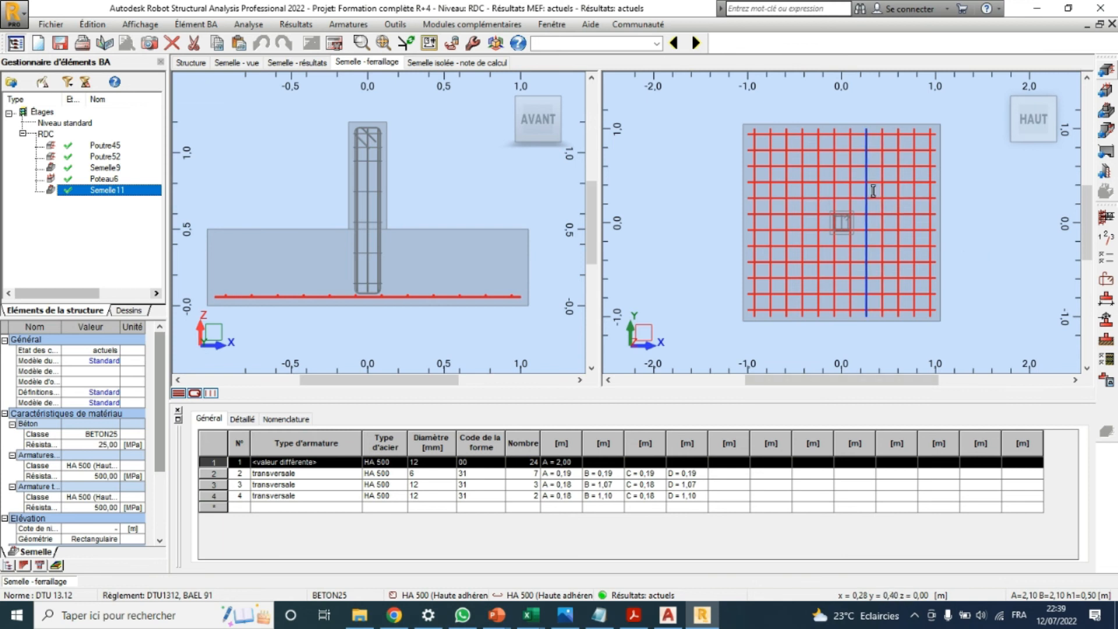
pyautogui.scroll(1, 869, 192)
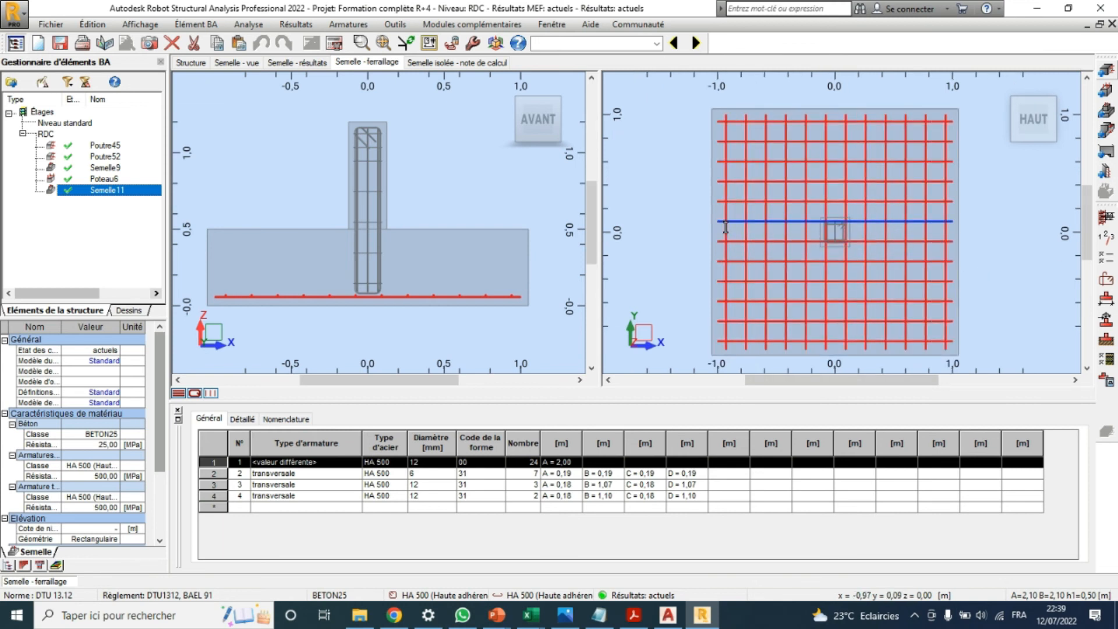
pyautogui.scroll(1, 884, 231)
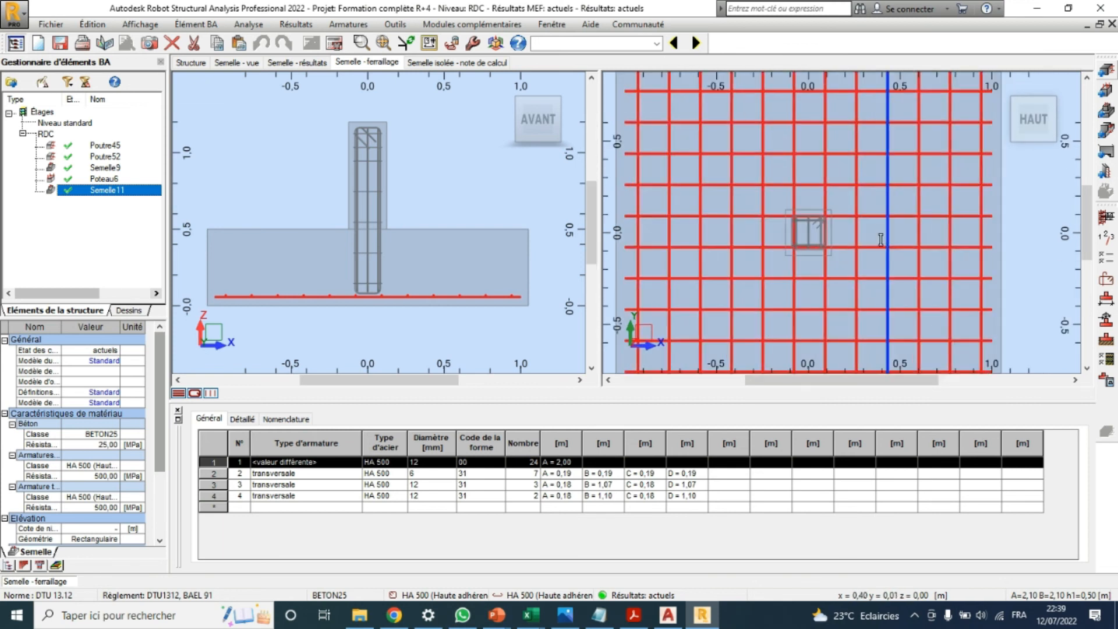
pyautogui.scroll(-1, 810, 234)
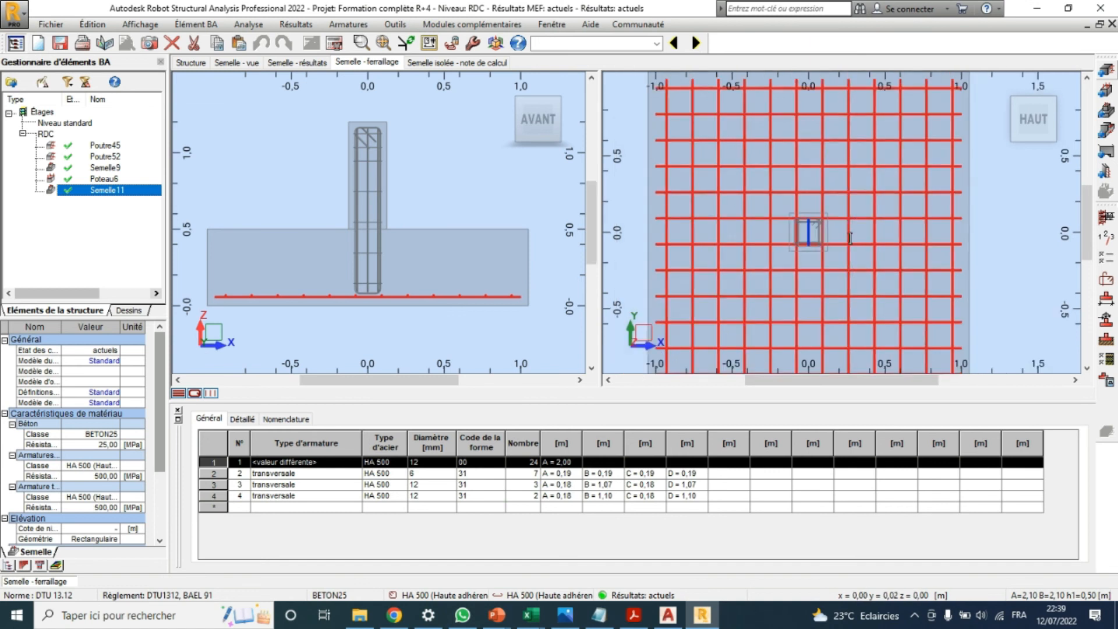
pyautogui.click(1010, 90)
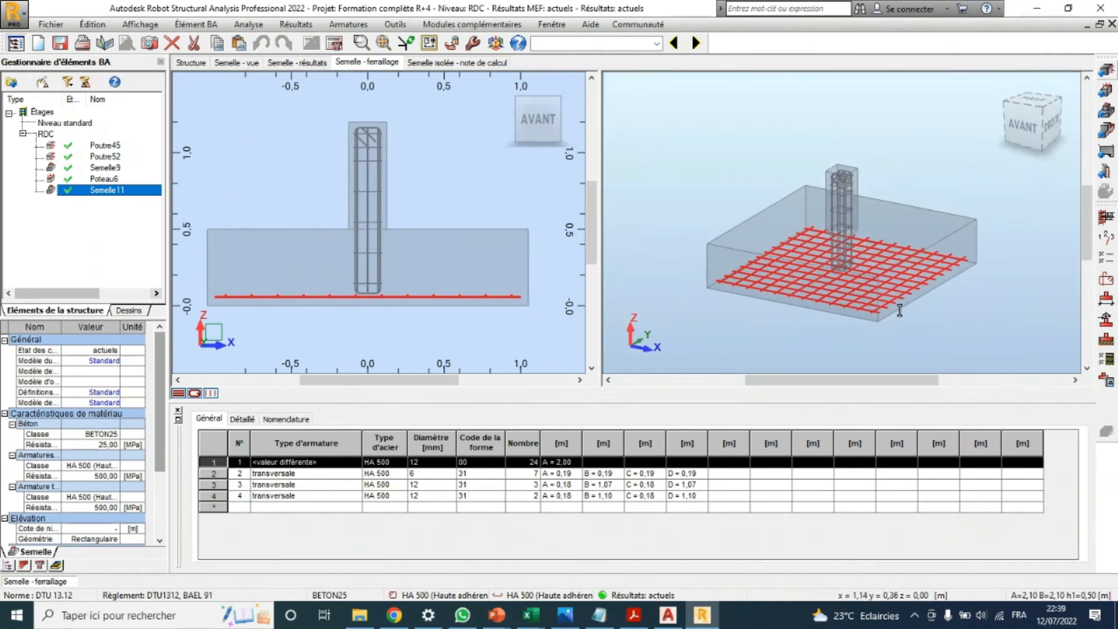
pyautogui.scroll(-1, 876, 293)
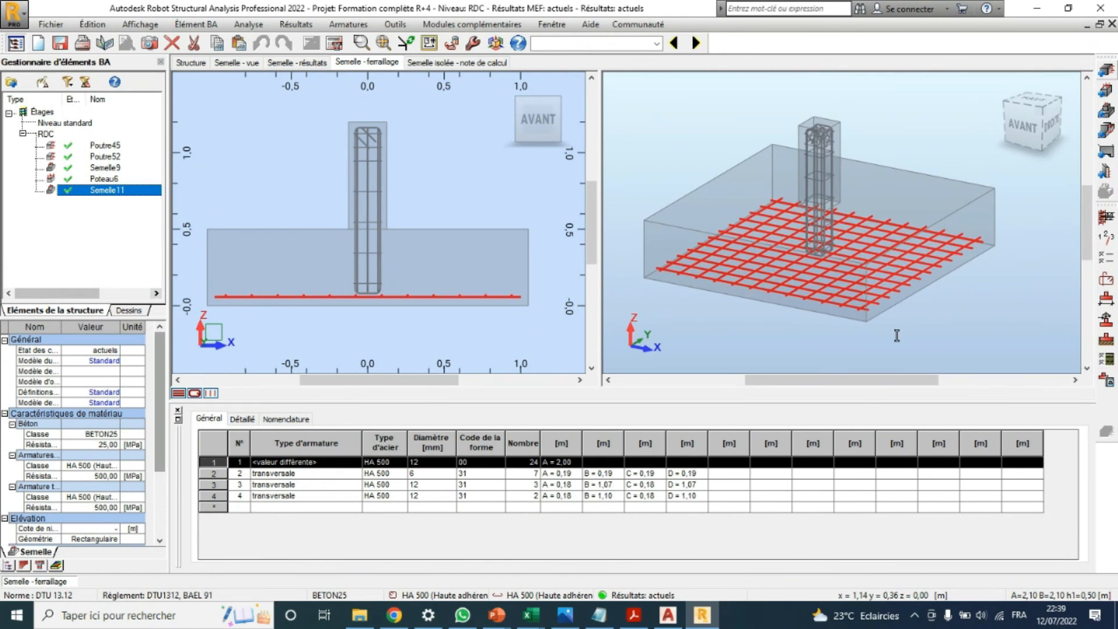
# Set the main bar's left and right hooks to 90,0 degrees in the footing's reinforcement pattern and recalculate the footing
pyautogui.click(1108, 295)
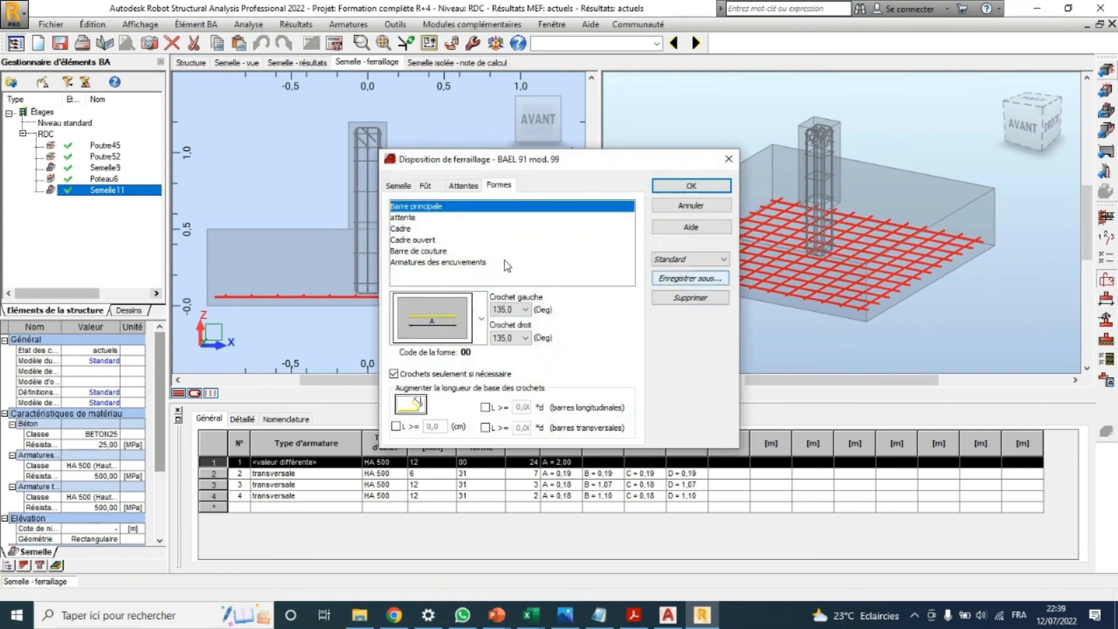
pyautogui.click(523, 339)
pyautogui.click(511, 397)
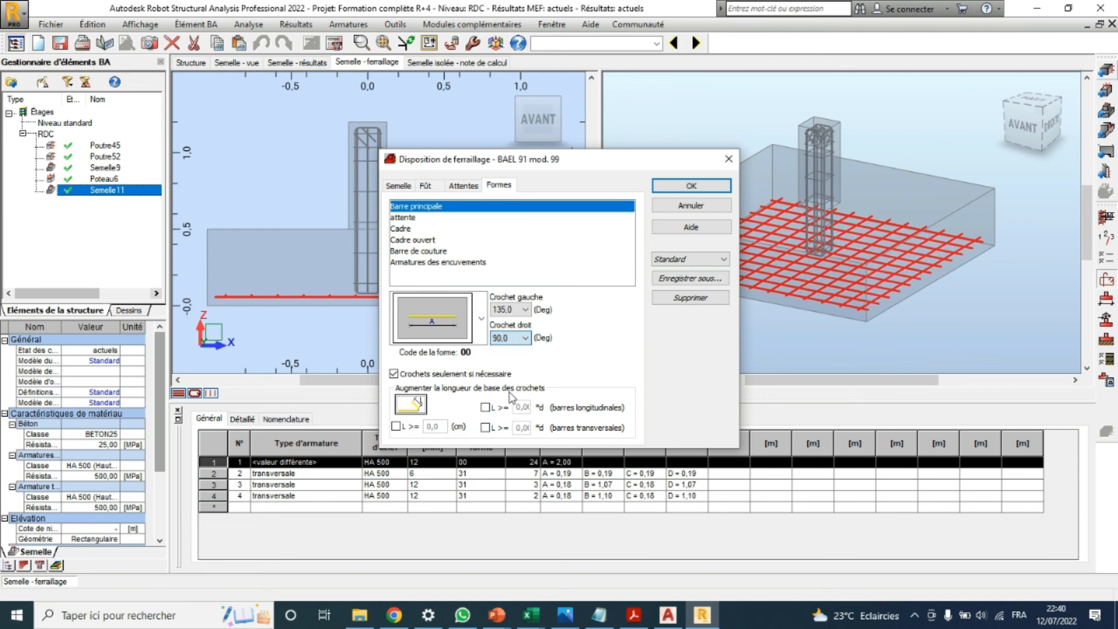
pyautogui.click(526, 310)
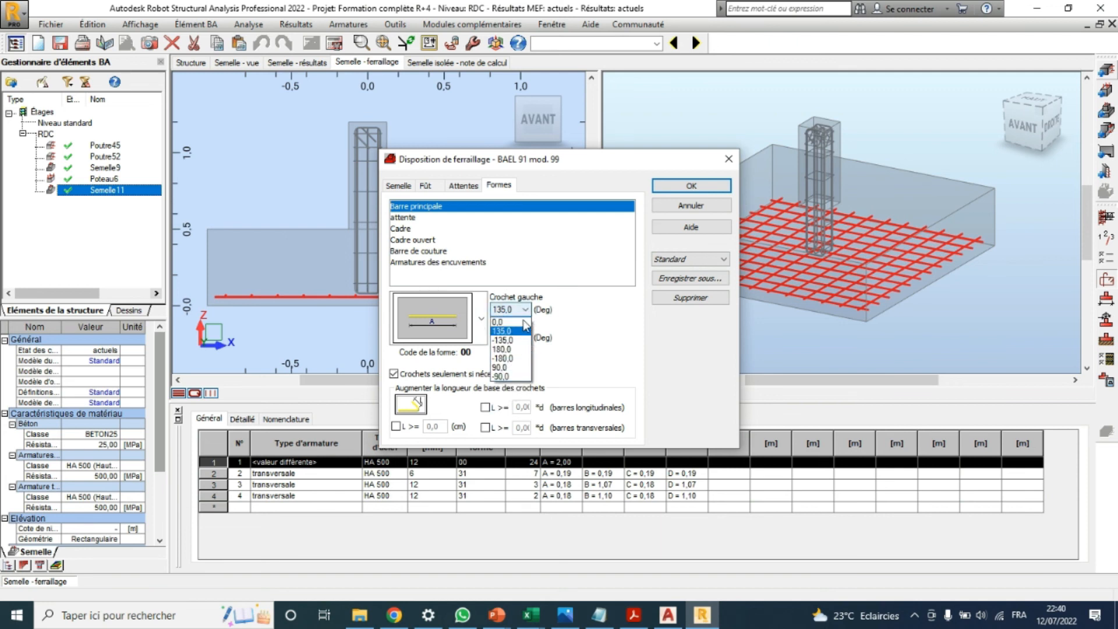
pyautogui.click(502, 368)
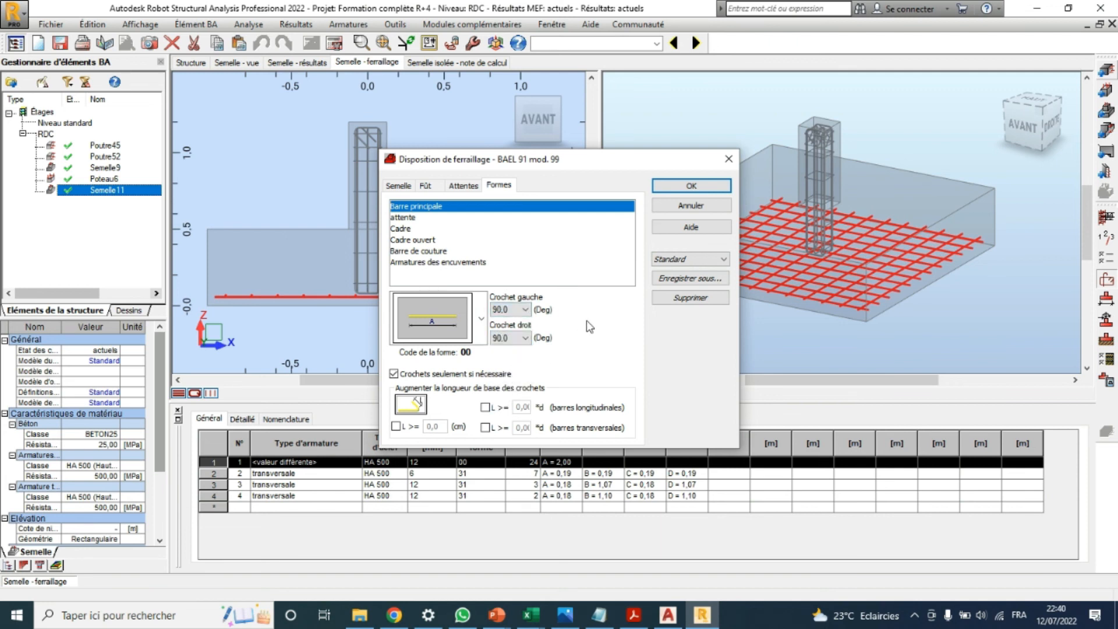
pyautogui.click(702, 205)
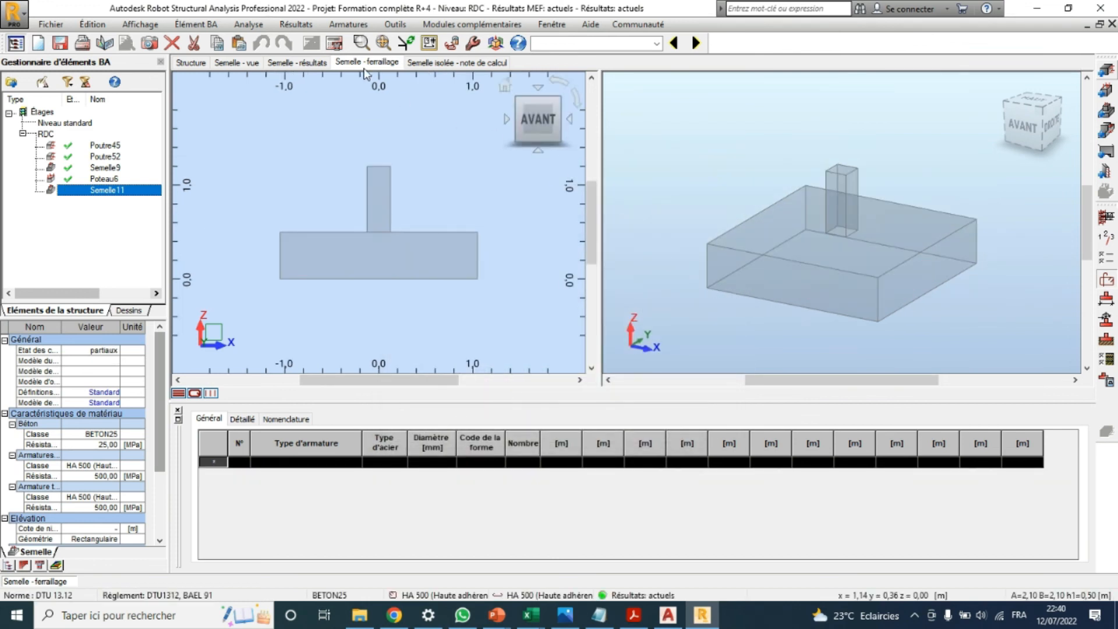
pyautogui.click(334, 42)
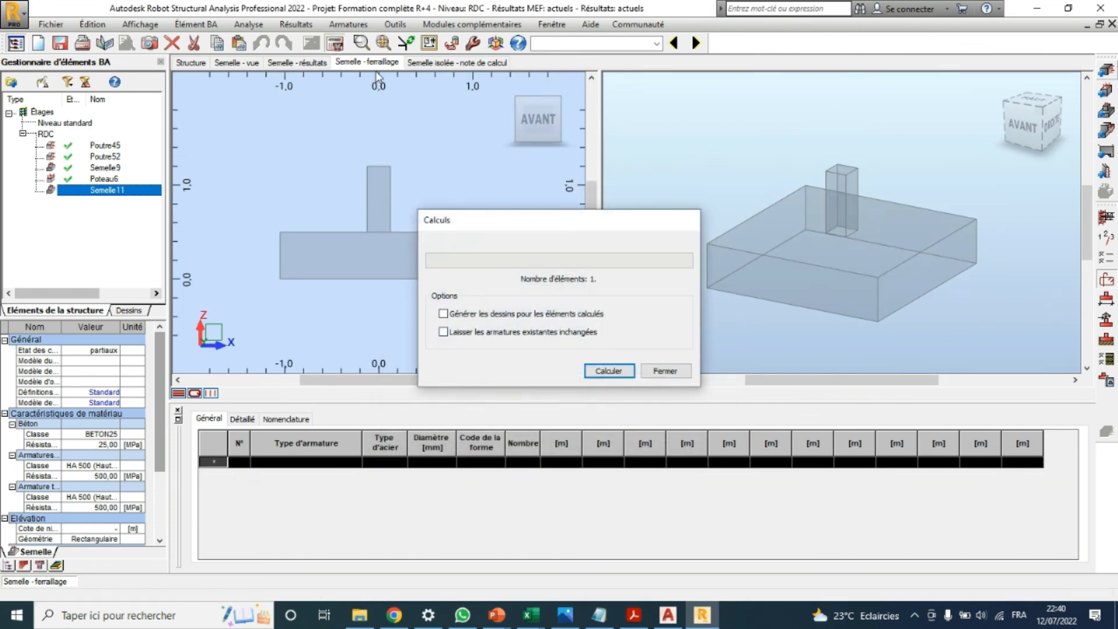
pyautogui.click(609, 370)
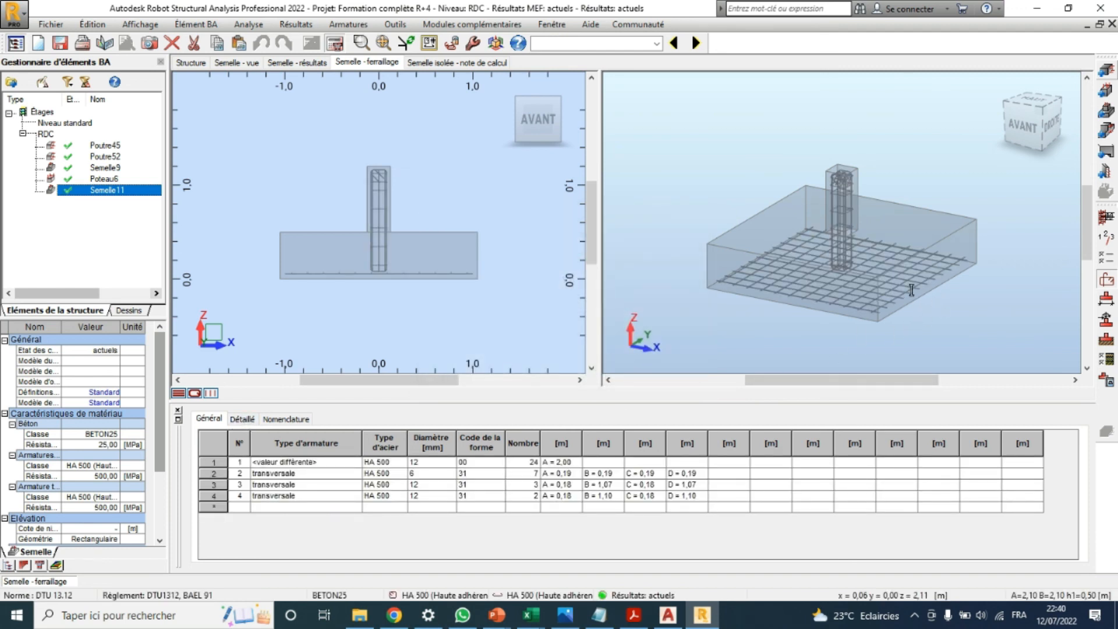
# Inspect the recalculated bottom mesh and the pier's reinforcement cage in the 3D view
pyautogui.scroll(3, 909, 280)
pyautogui.scroll(-4, 897, 275)
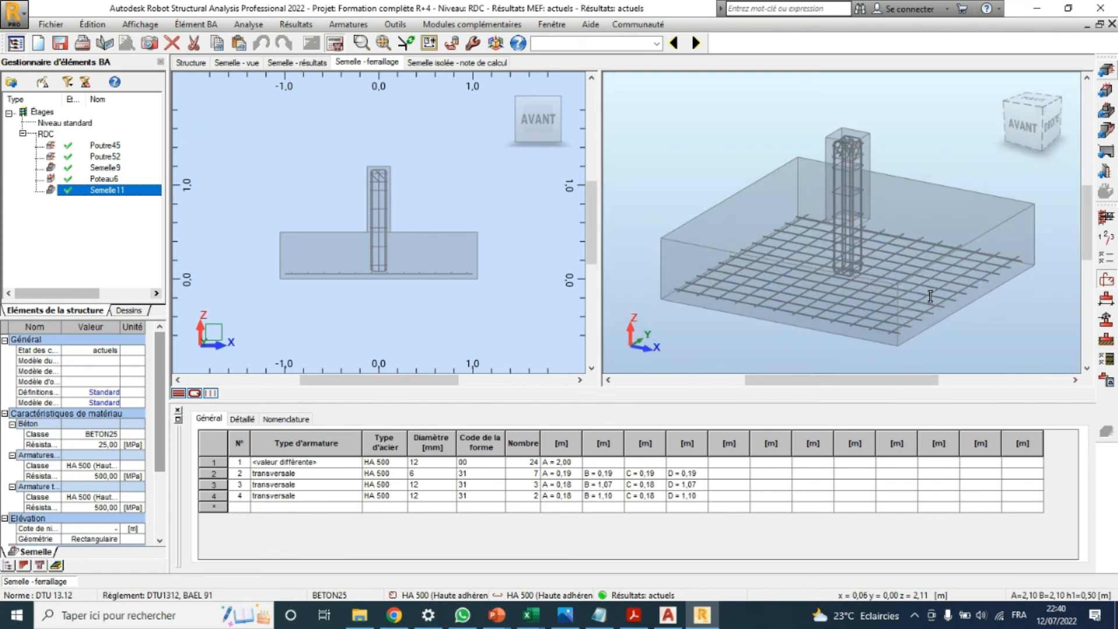
pyautogui.scroll(2, 932, 296)
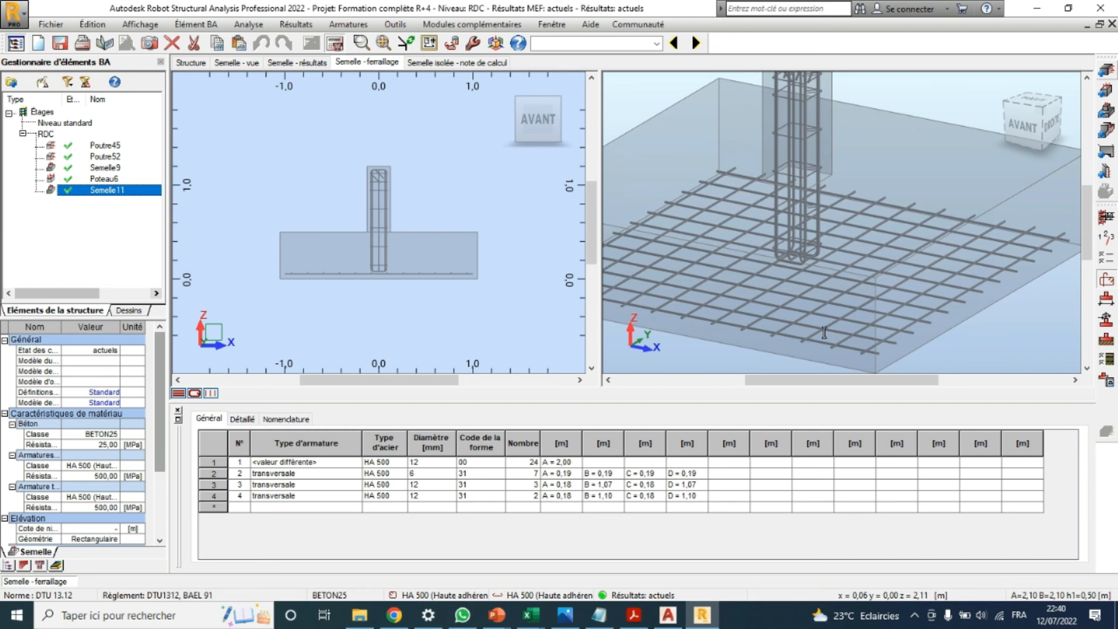
pyautogui.scroll(-2, 799, 263)
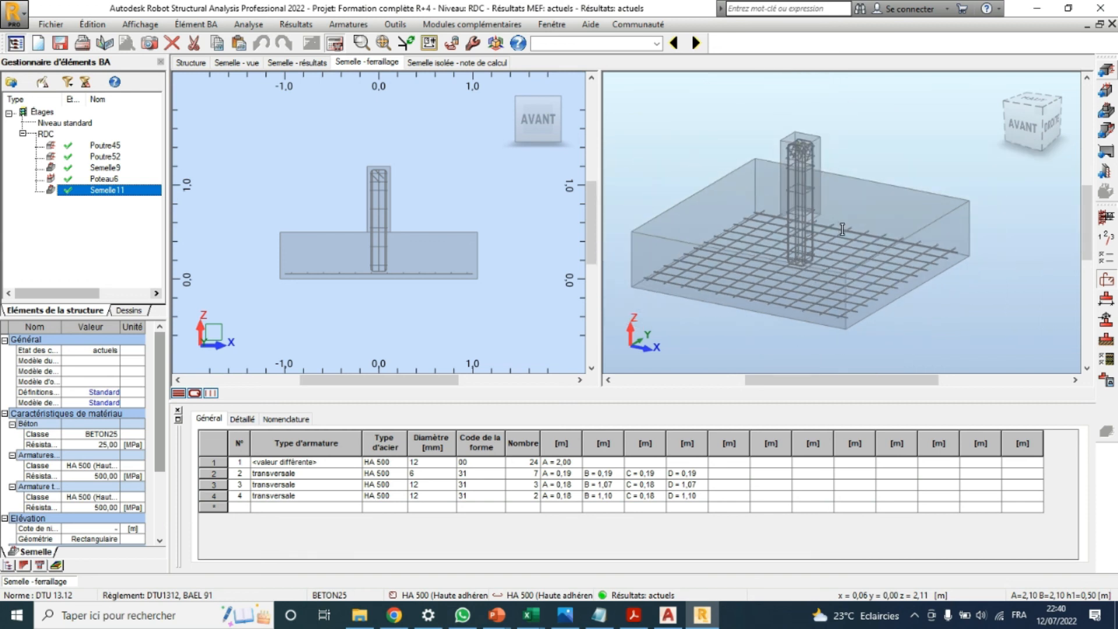
pyautogui.scroll(3, 842, 230)
pyautogui.scroll(-2, 860, 233)
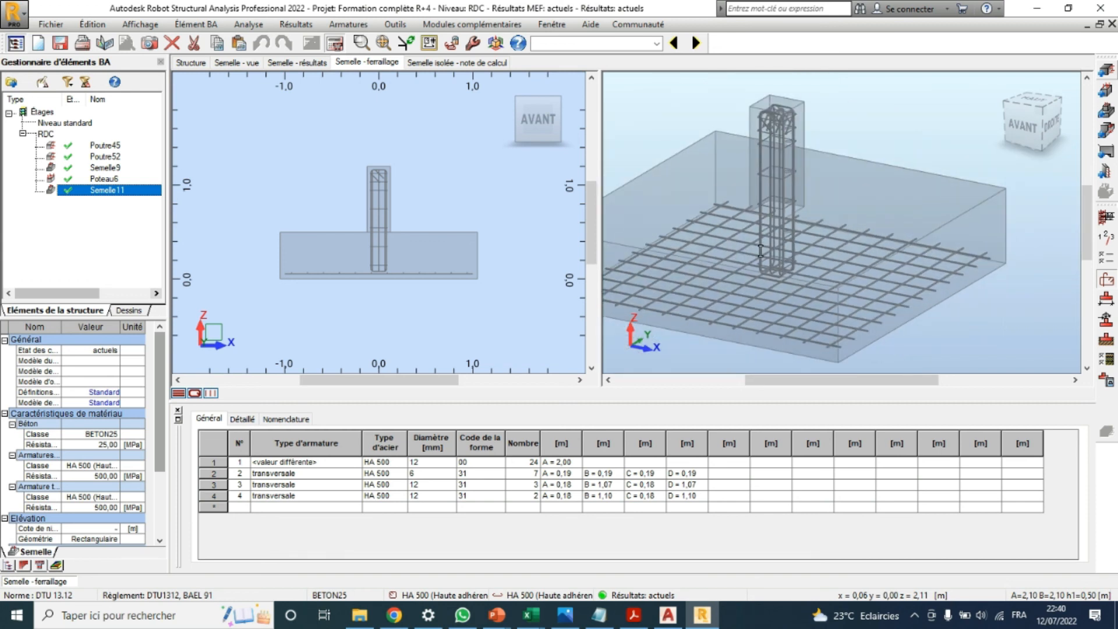
pyautogui.scroll(1, 776, 252)
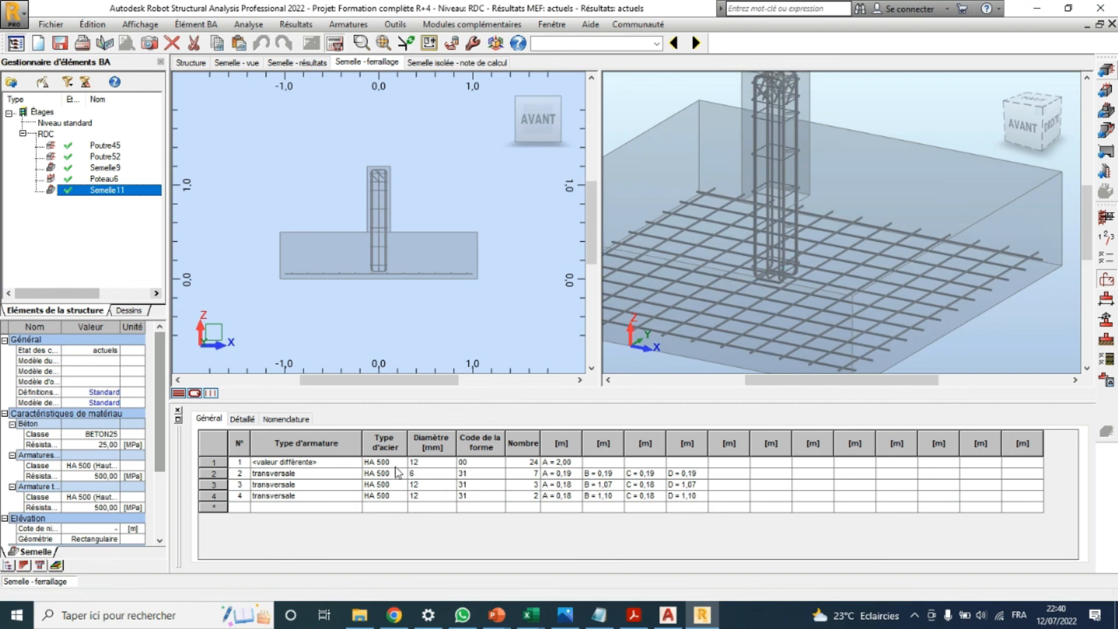
# Highlight the pier's vertical frames and its horizontal ties in 3D, inspect the top of the cage and clear the selection
pyautogui.click(694, 318)
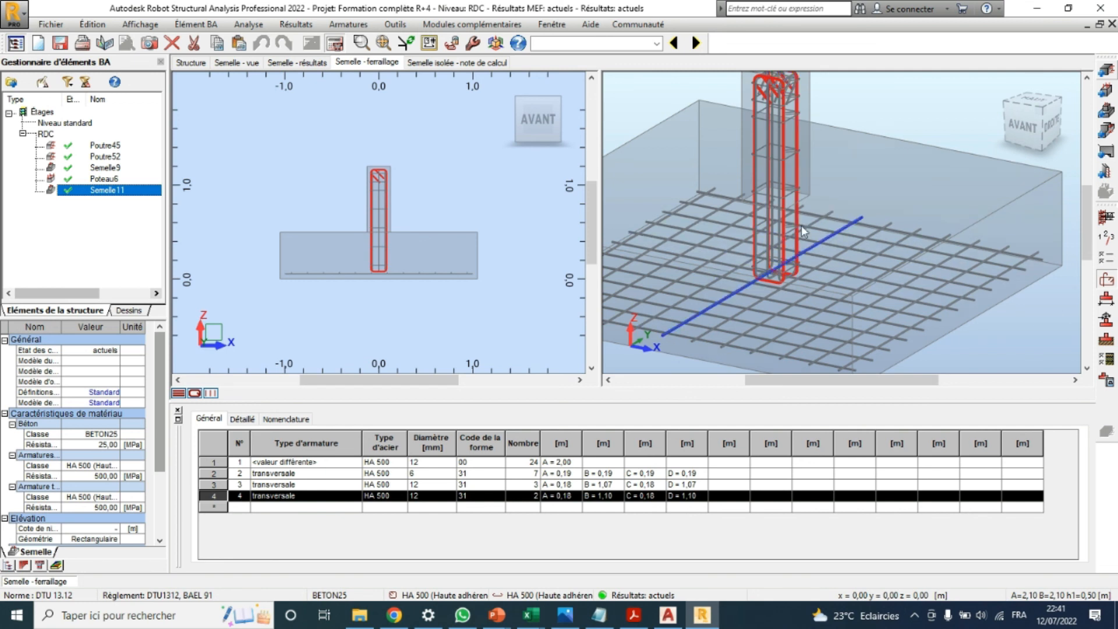
pyautogui.click(764, 196)
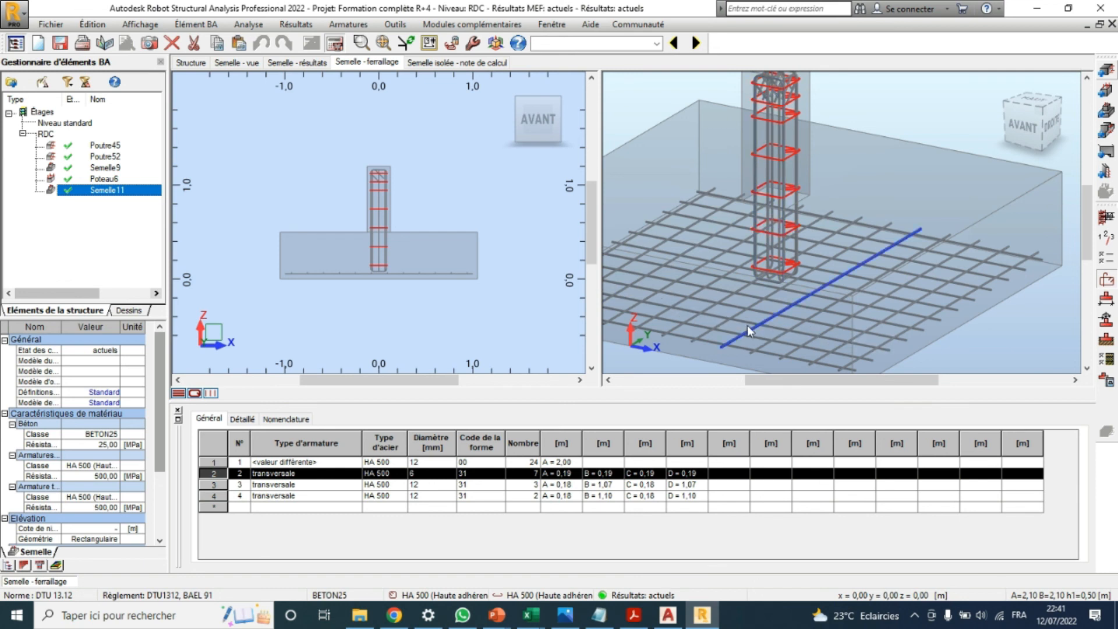
pyautogui.scroll(-3, 716, 323)
pyautogui.scroll(7, 762, 167)
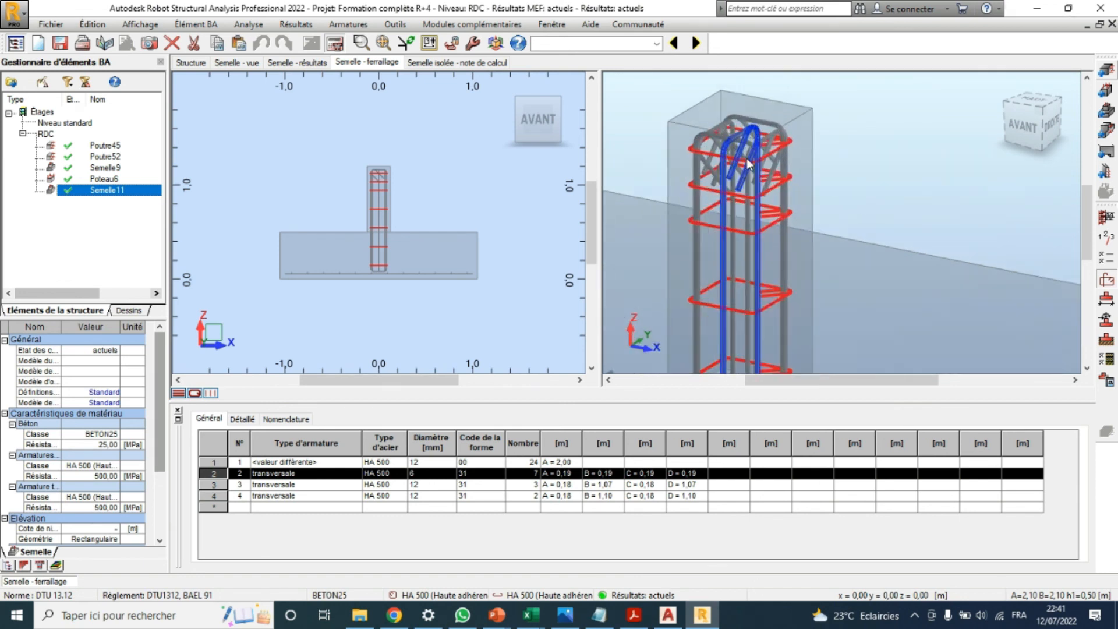
pyautogui.scroll(-6, 743, 229)
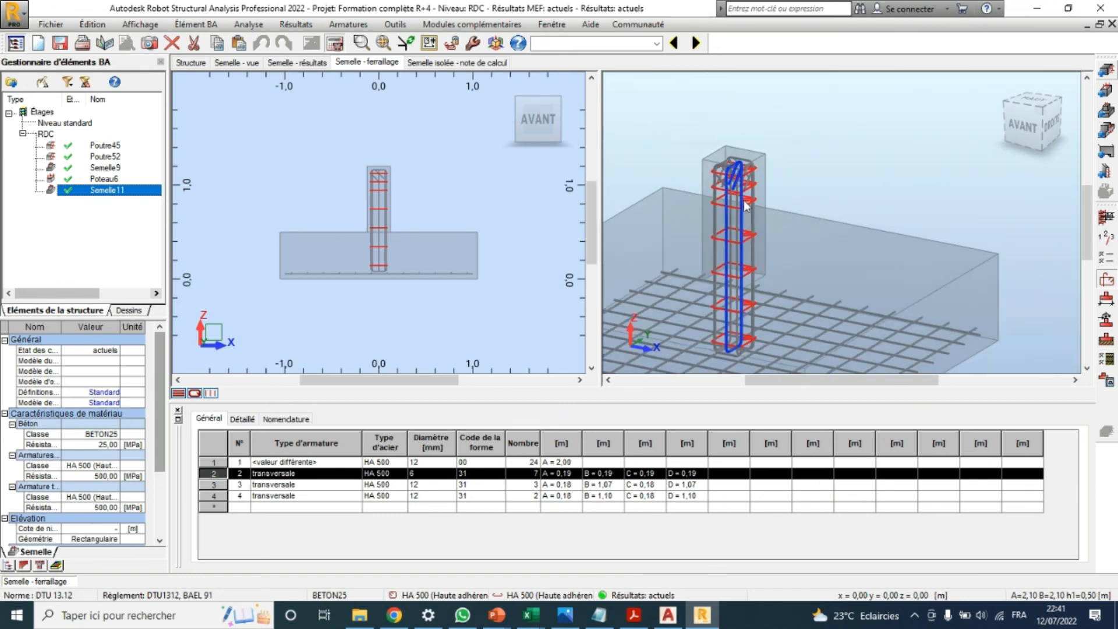
pyautogui.scroll(3, 882, 277)
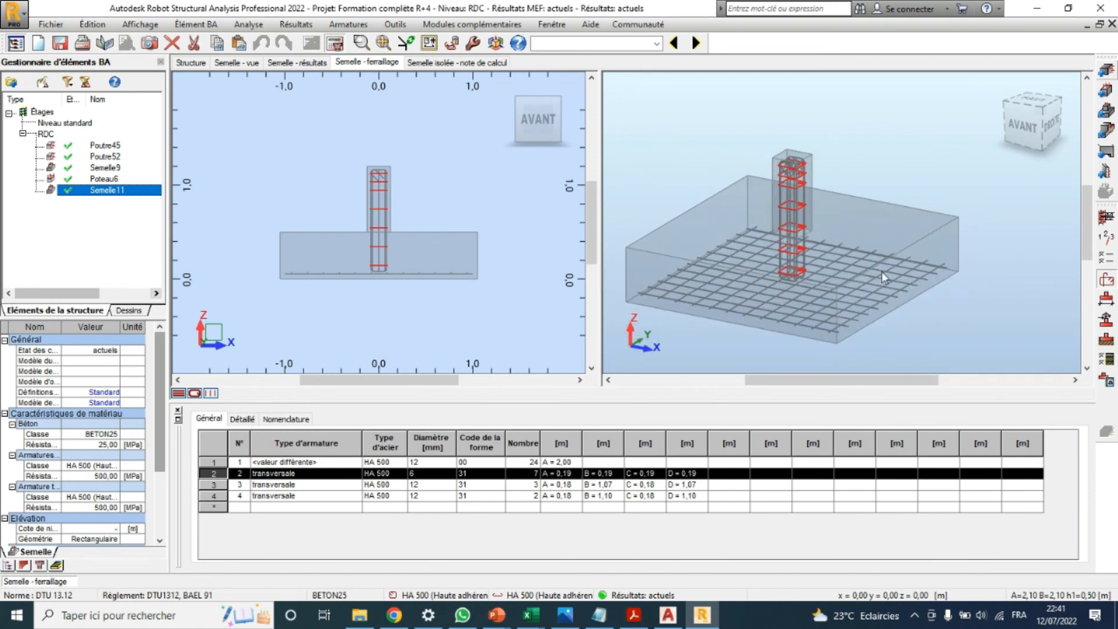
pyautogui.click(1010, 301)
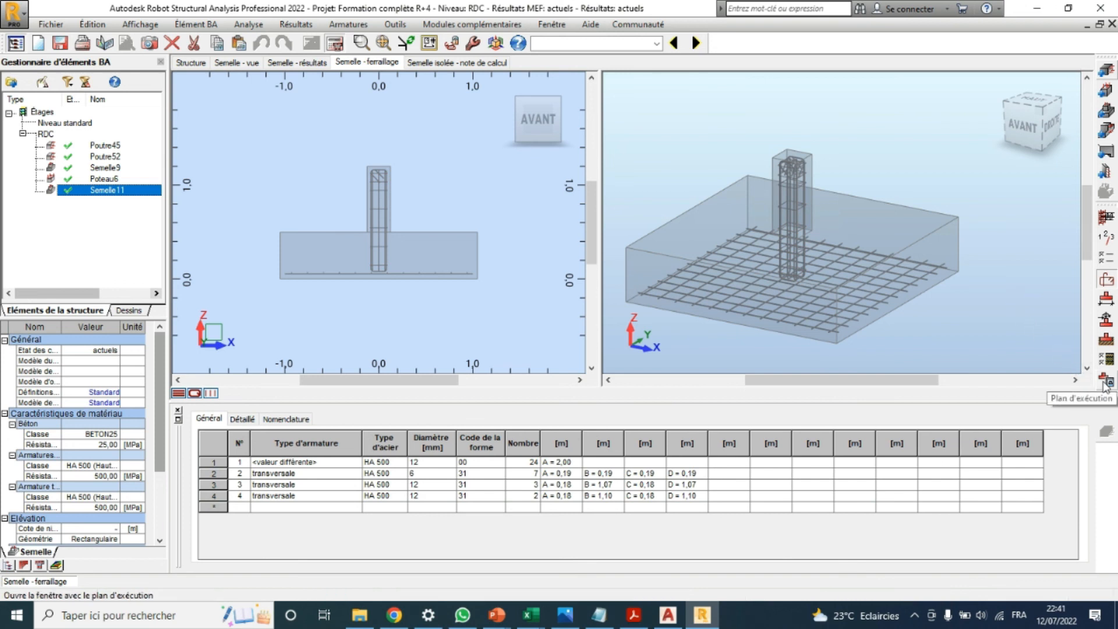
# Generate the footing's execution drawing and examine its plan, the X-X and Y-Y sections and the bar schedule
pyautogui.click(1107, 383)
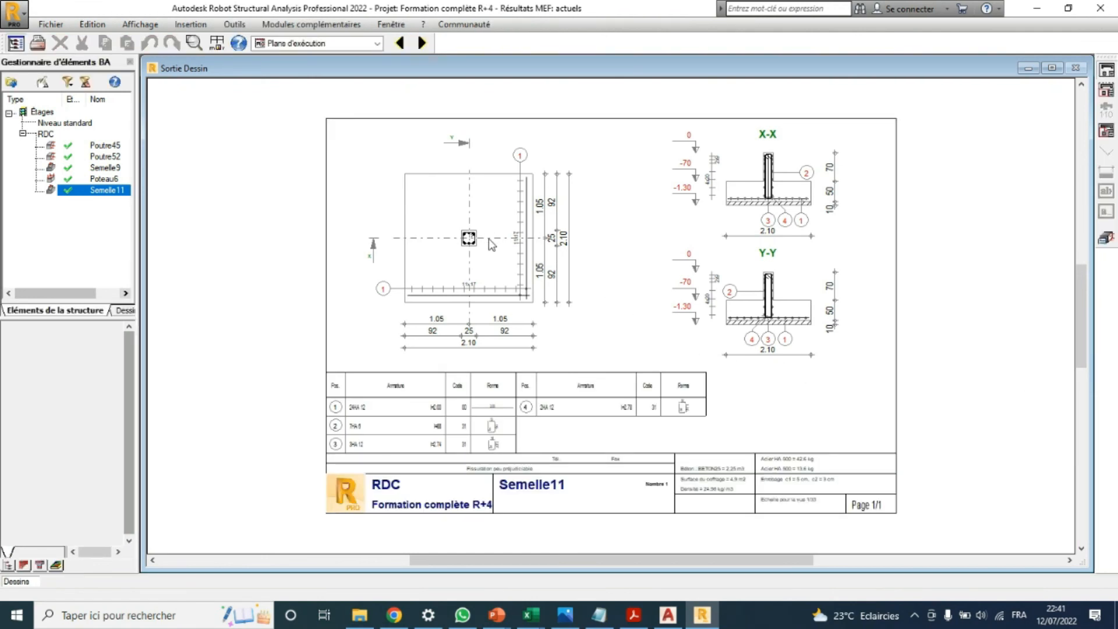
pyautogui.scroll(2, 488, 239)
pyautogui.scroll(1, 478, 243)
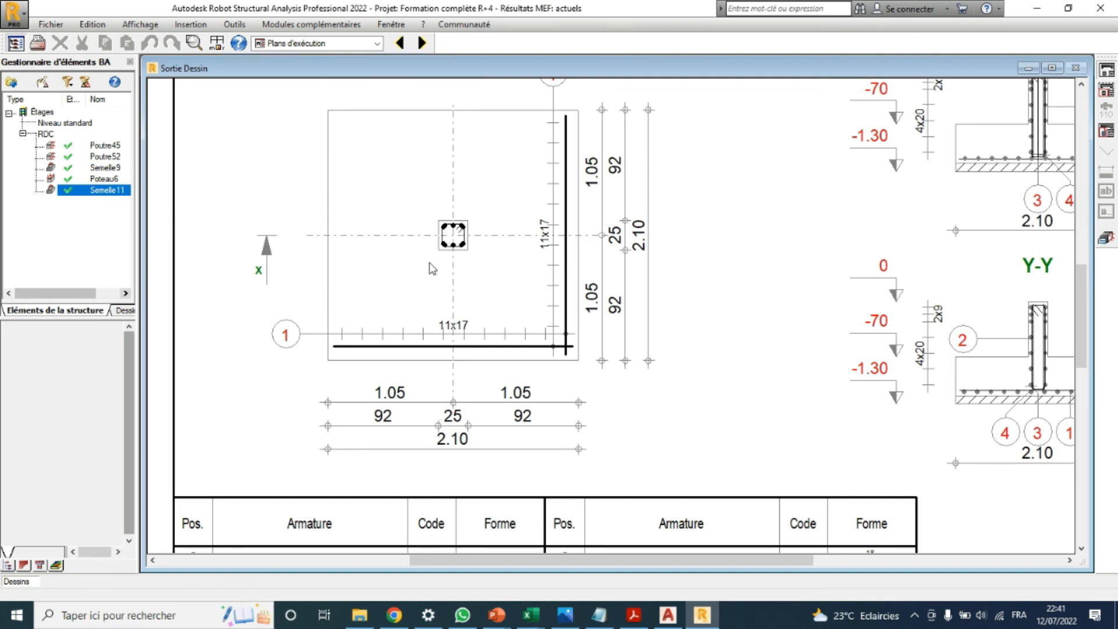
pyautogui.scroll(-3, 420, 288)
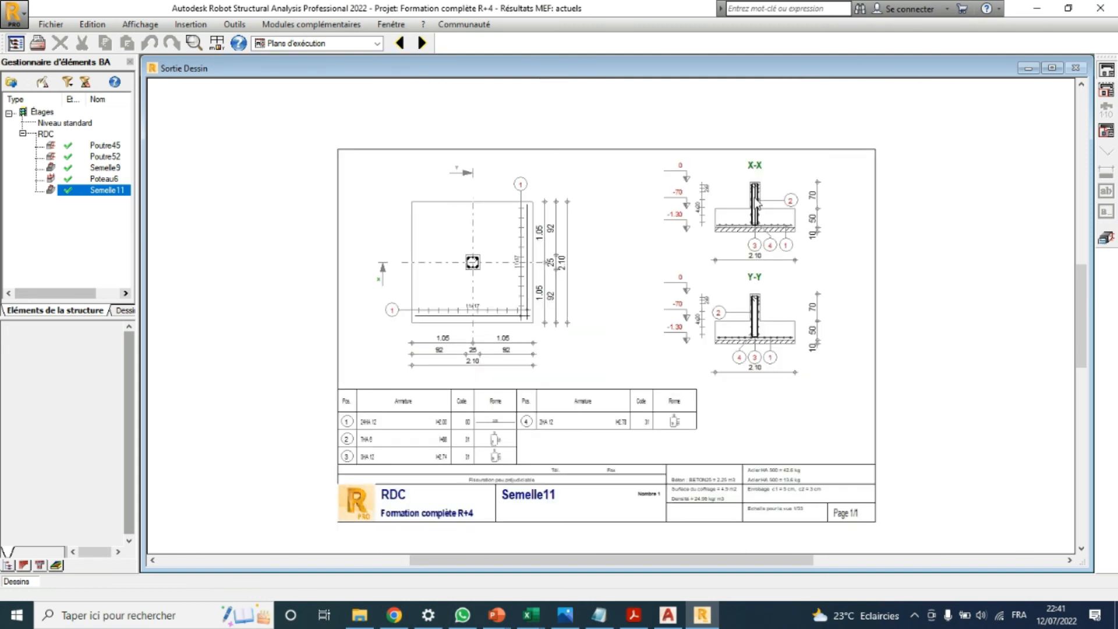
pyautogui.scroll(2, 756, 201)
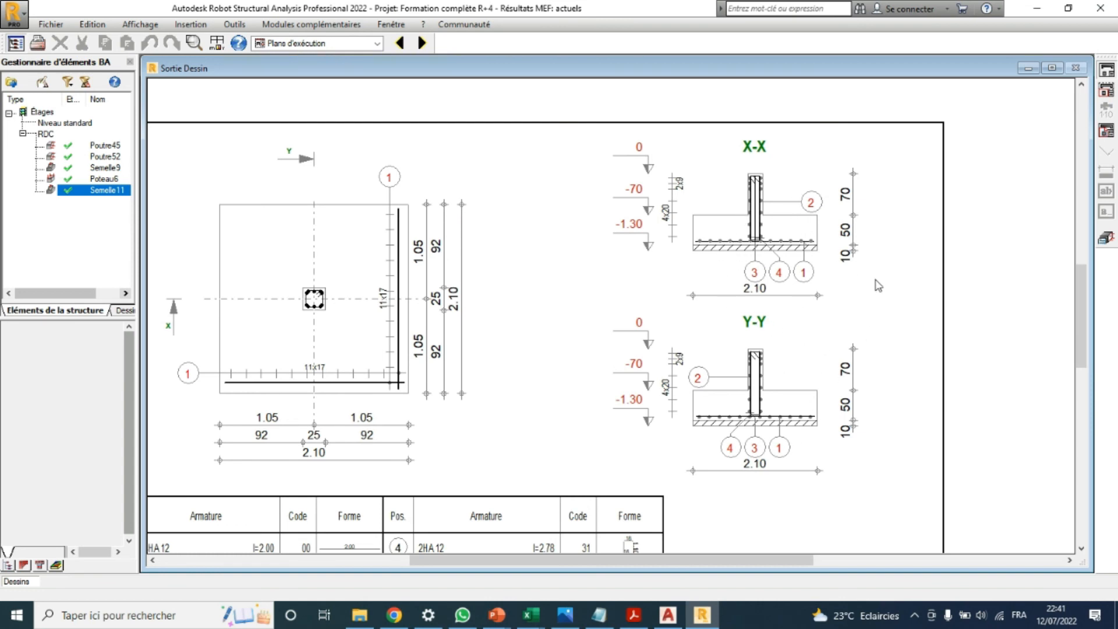
pyautogui.scroll(-1, 841, 319)
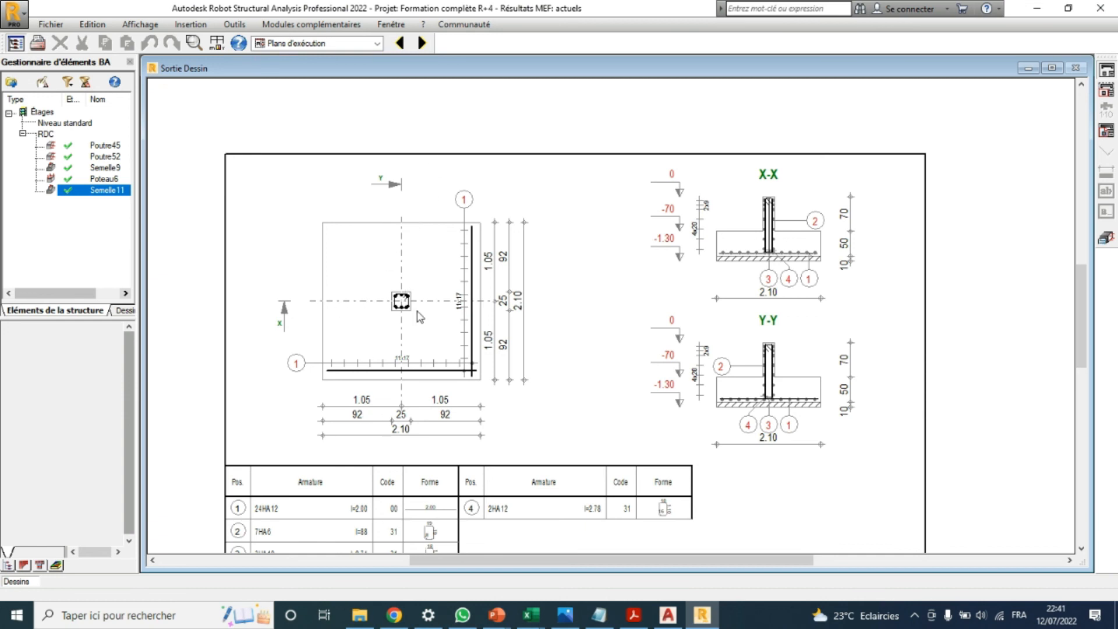
pyautogui.scroll(-1, 534, 282)
pyautogui.scroll(2, 504, 422)
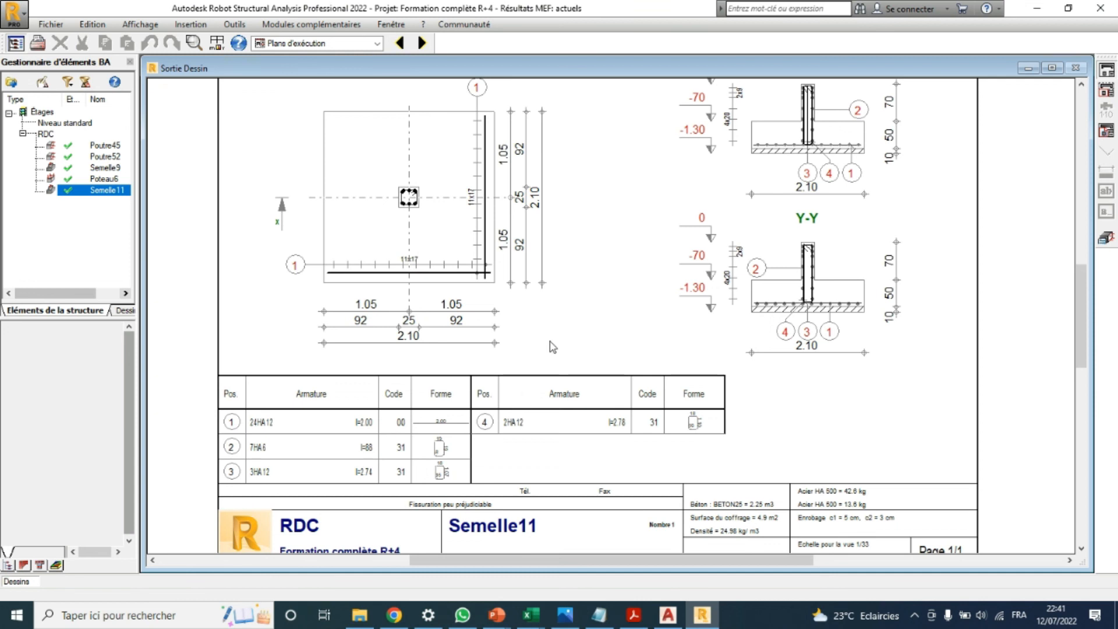
pyautogui.scroll(-1, 513, 327)
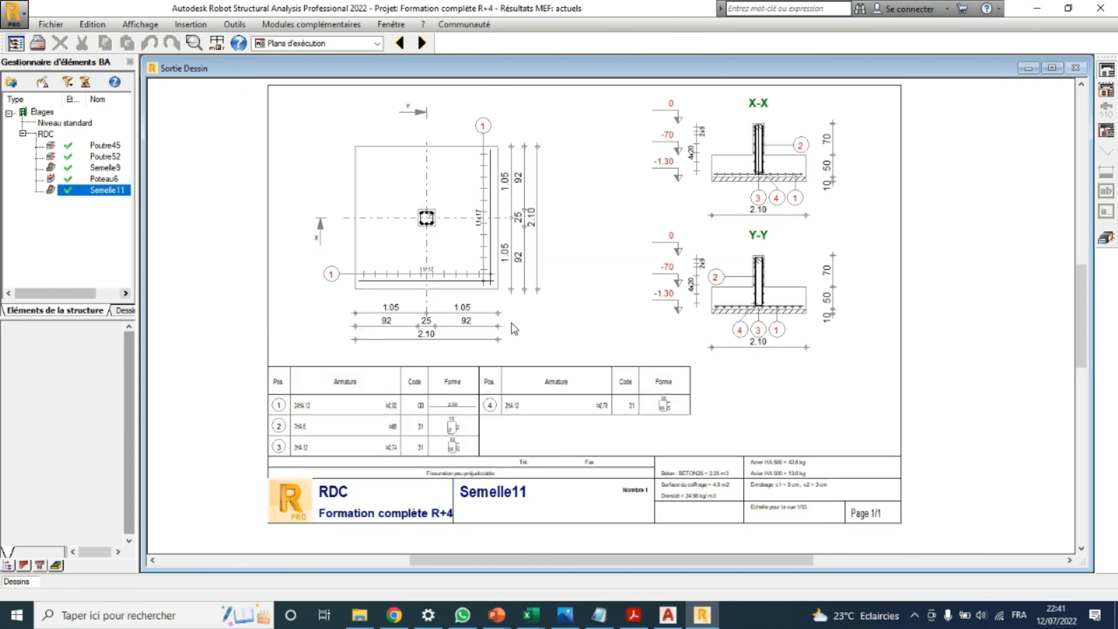